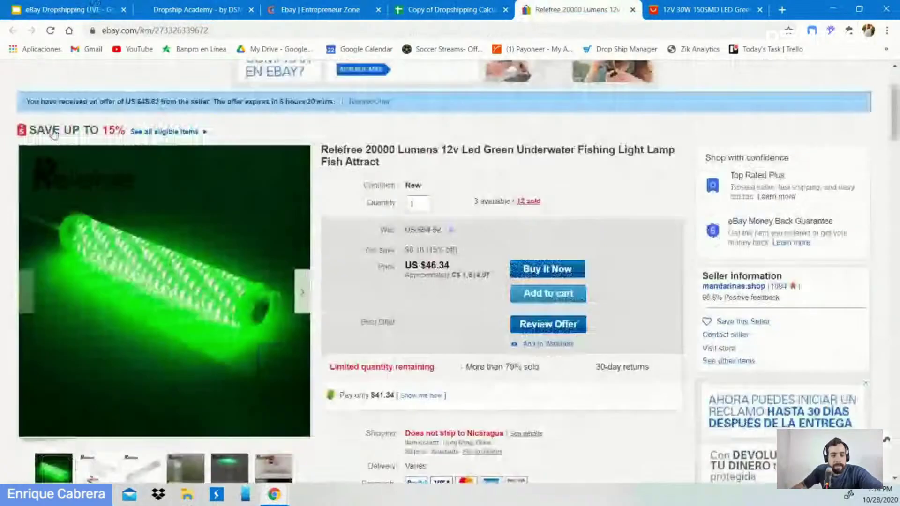
- Review the eBay listing for the Relefree green underwater fishing light, including its sales, price, shipping, item specifics and description
scroll(415, 157, down, 1)
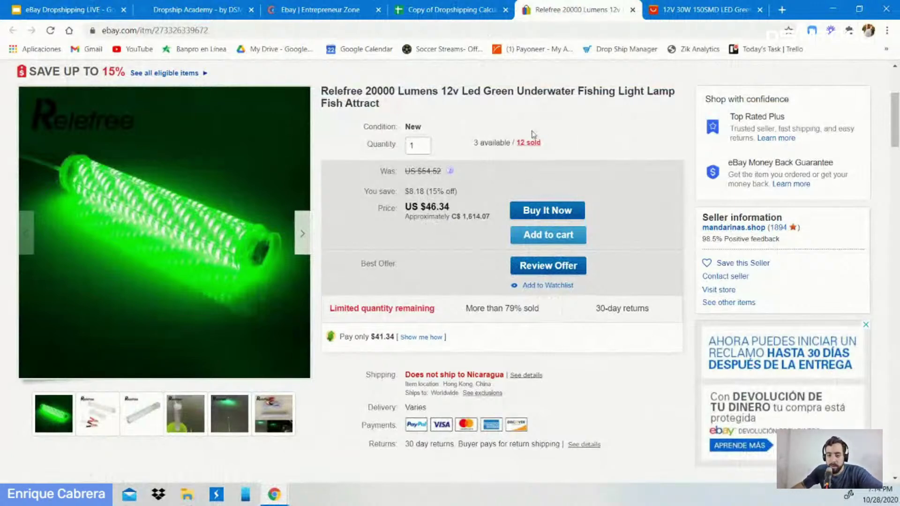
scroll(483, 221, down, 2)
scroll(454, 210, up, 2)
scroll(454, 210, up, 2)
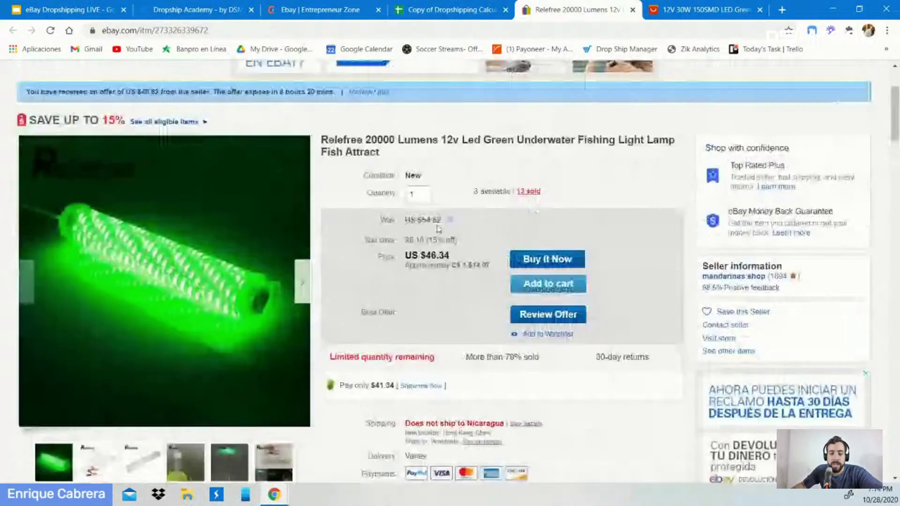
scroll(446, 226, down, 15)
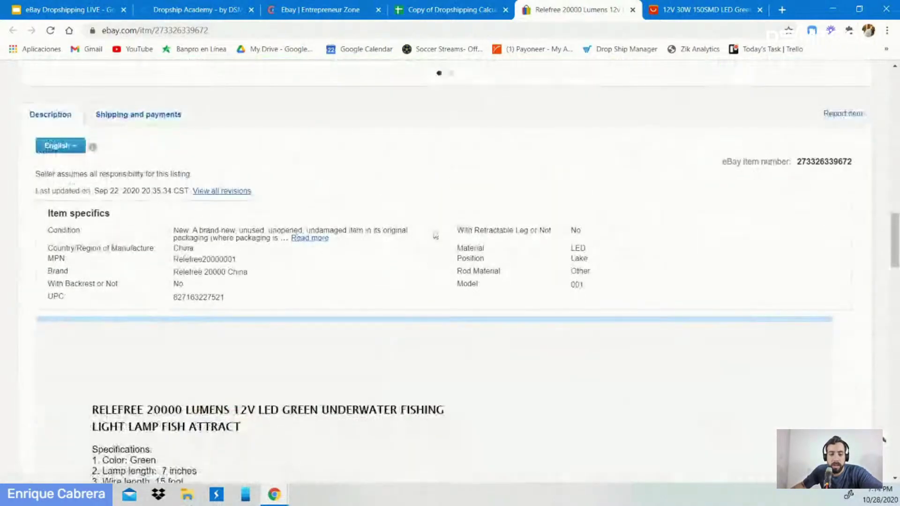
scroll(432, 230, up, 20)
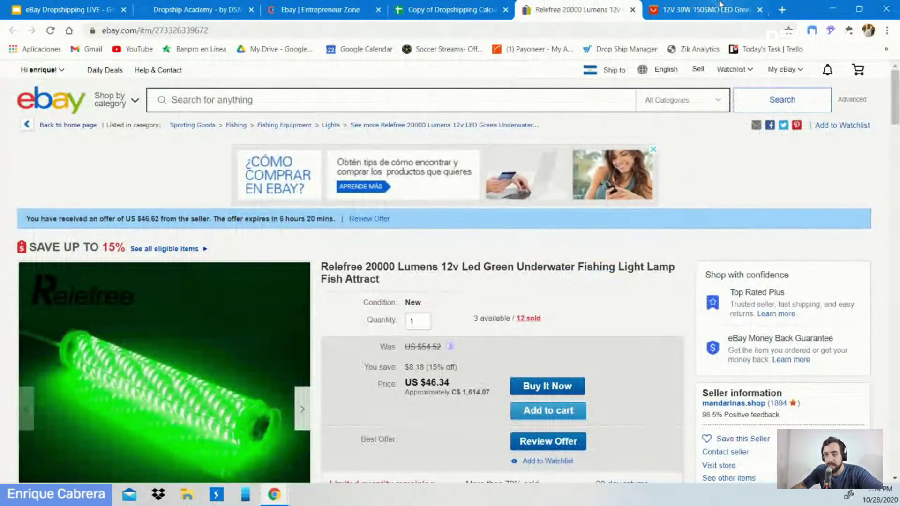
- Switch to the AliExpress listing for the LAOPAO green fishing light and review its title, rating, orders and price
click(703, 10)
scroll(584, 193, down, 3)
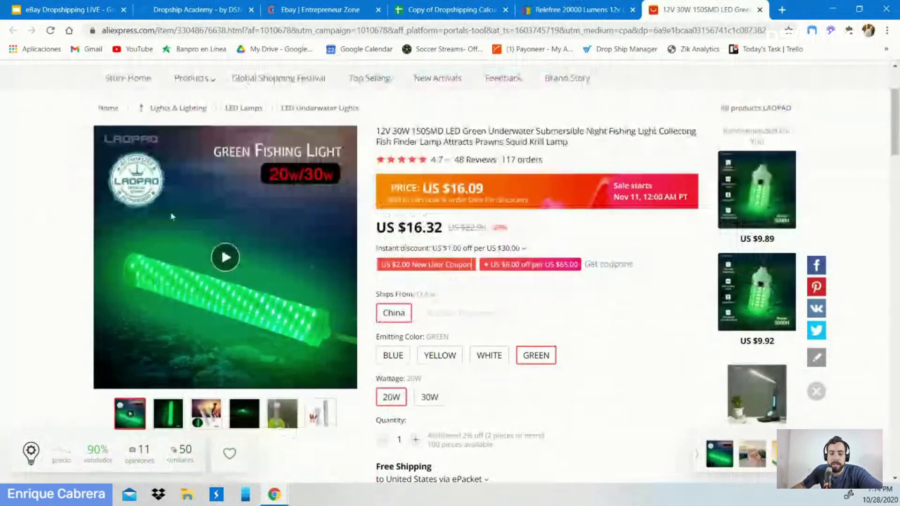
scroll(443, 192, up, 3)
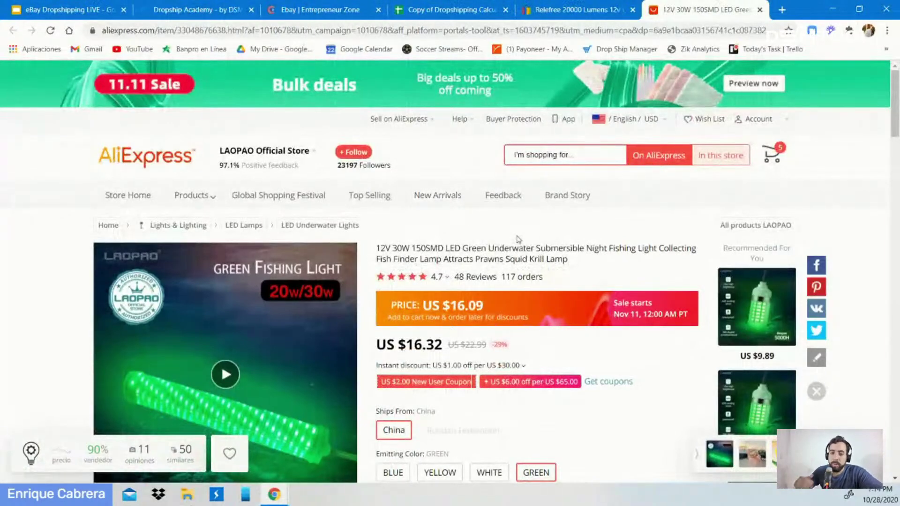
scroll(603, 316, down, 1)
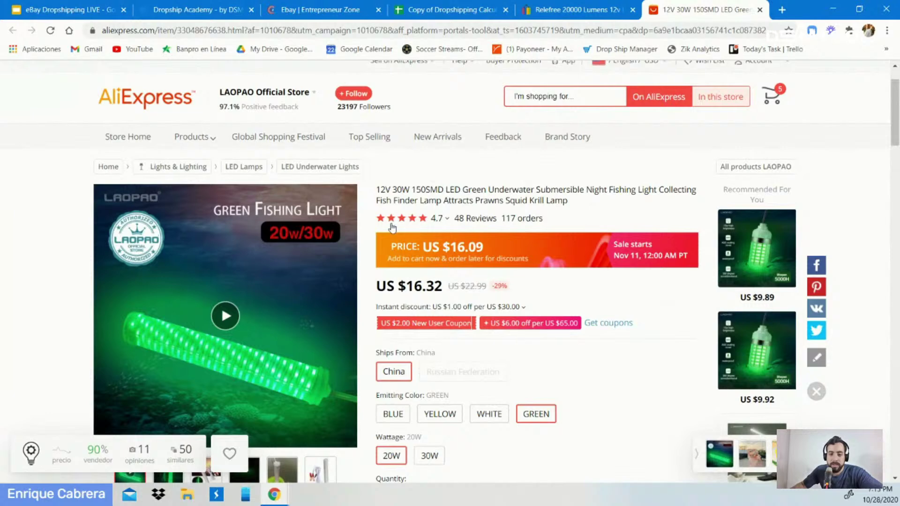
mouse_move(390, 223)
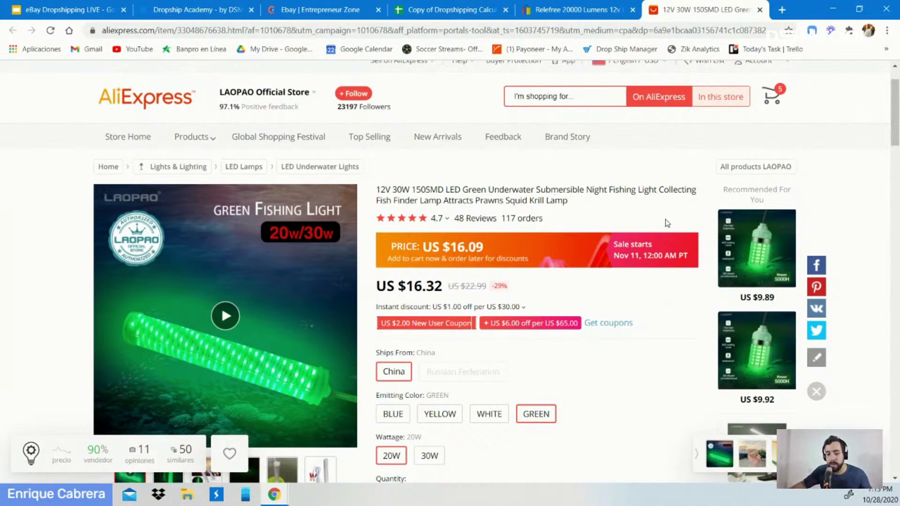
scroll(668, 223, down, 2)
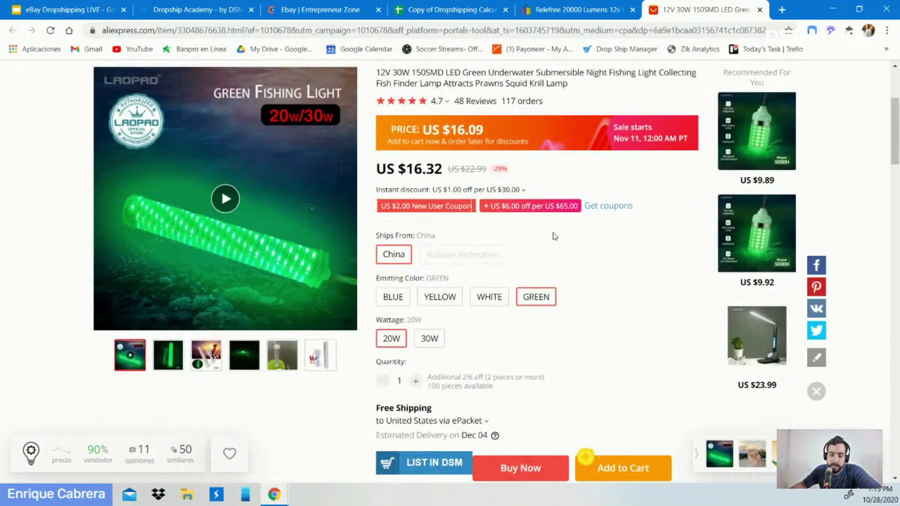
- Cycle the emitting color through blue, yellow and white back to green, and clear the 20W wattage selection
click(398, 302)
click(436, 302)
click(482, 301)
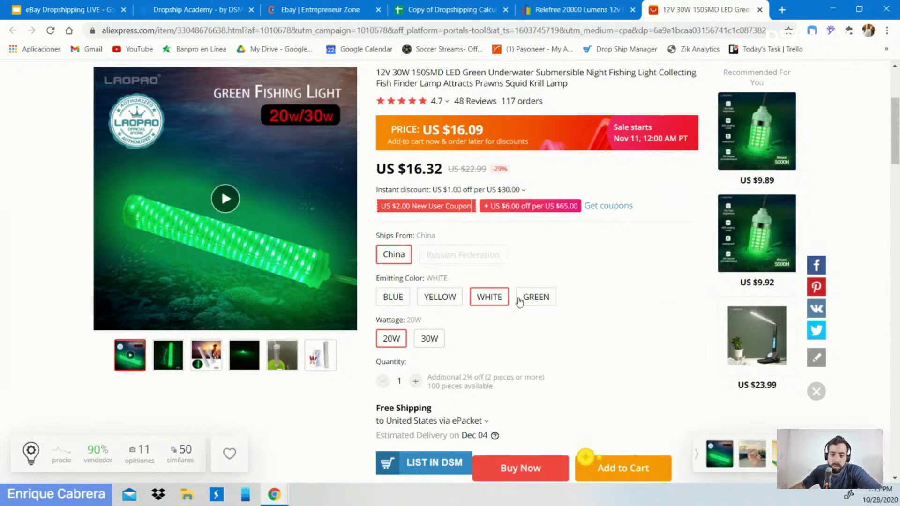
click(520, 302)
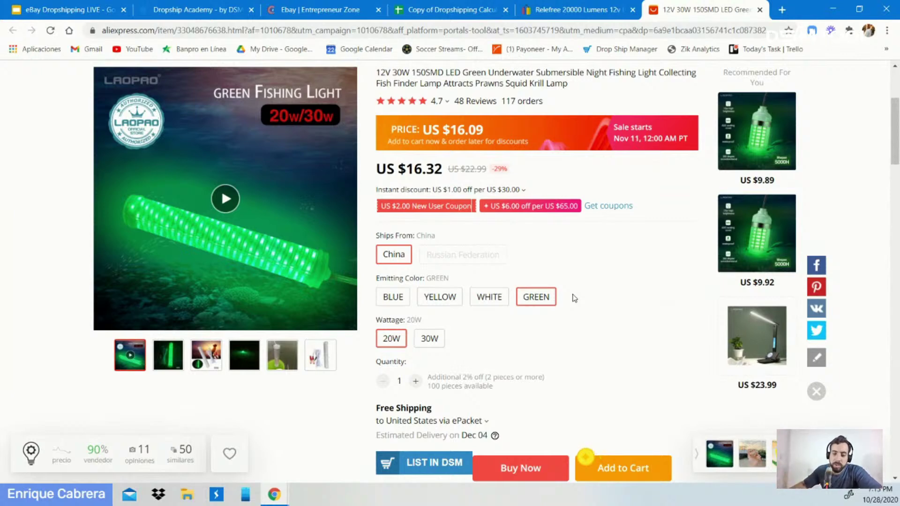
click(553, 297)
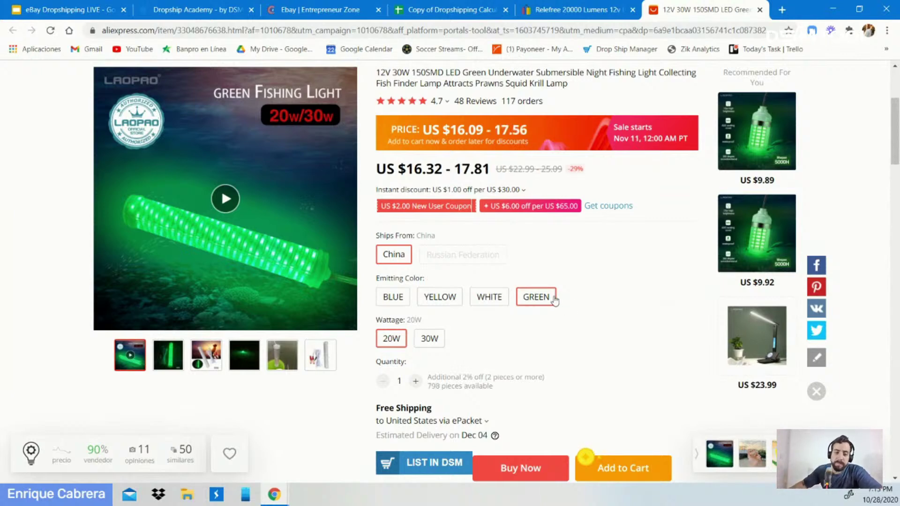
click(524, 293)
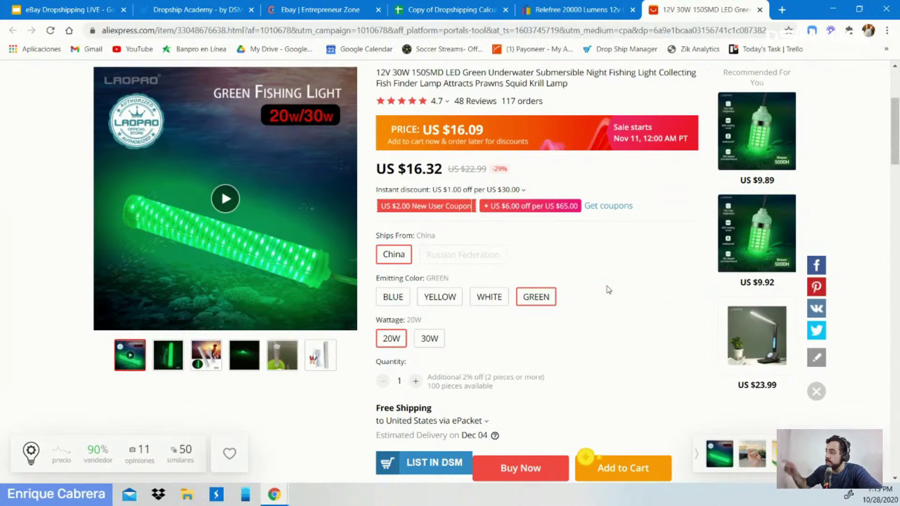
scroll(608, 290, down, 1)
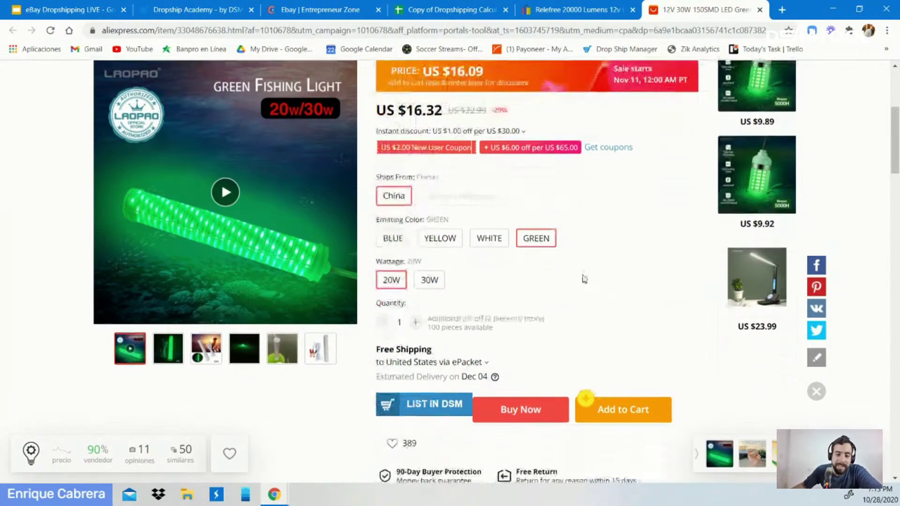
click(396, 283)
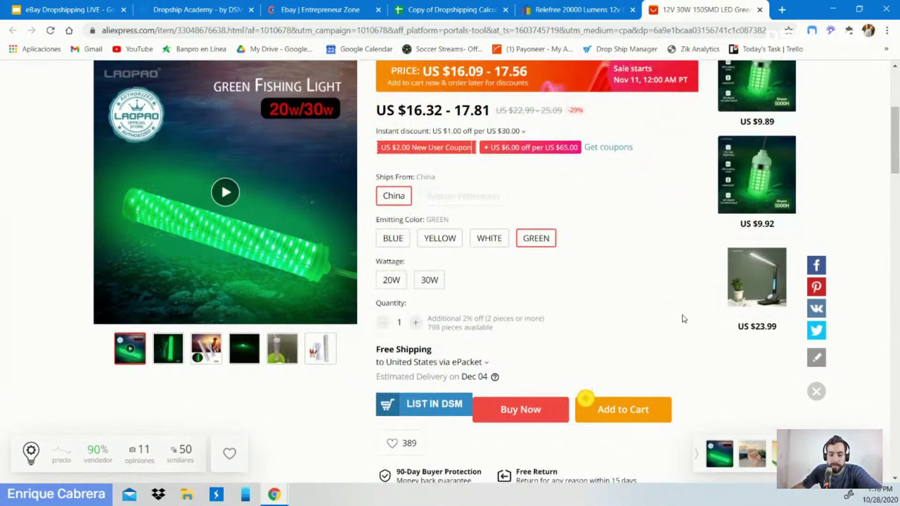
- Compare AliExpress Standard Shipping with ePacket for delivery to the United States, and apply the free ePacket method
scroll(680, 305, down, 2)
scroll(649, 253, up, 2)
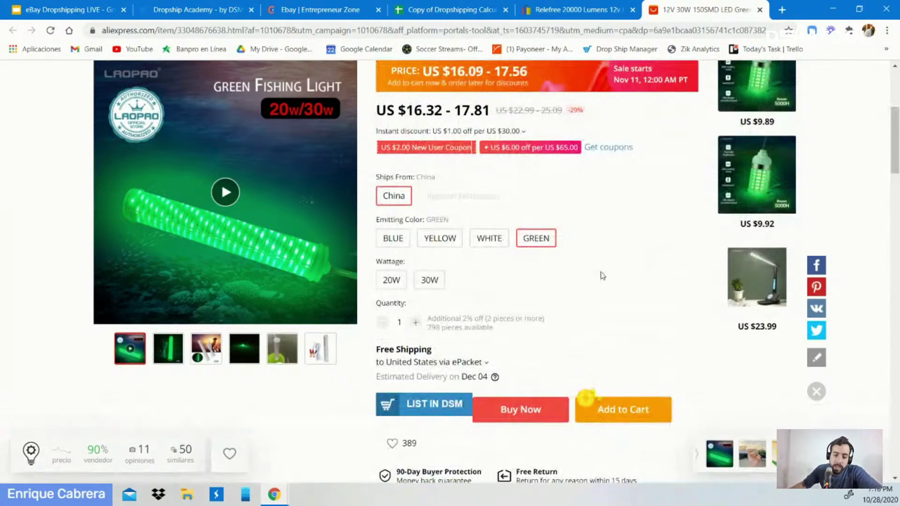
click(451, 362)
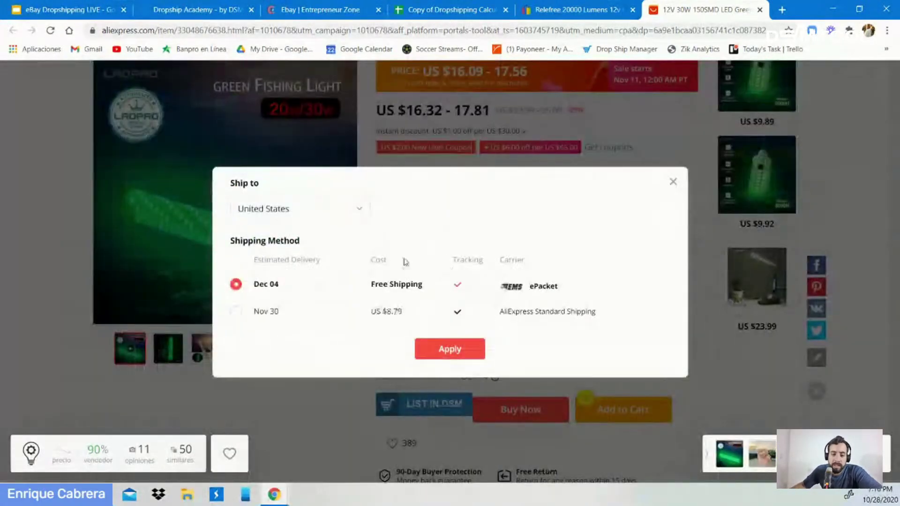
click(498, 313)
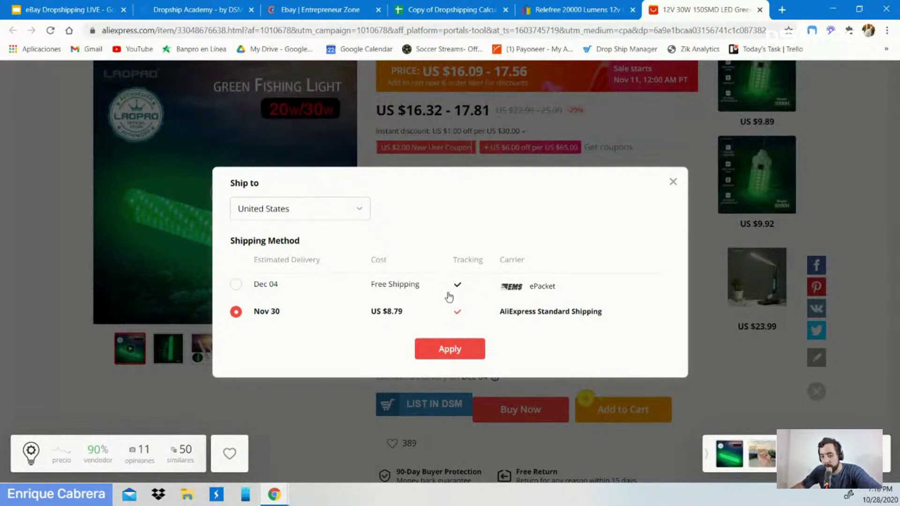
click(388, 285)
click(450, 349)
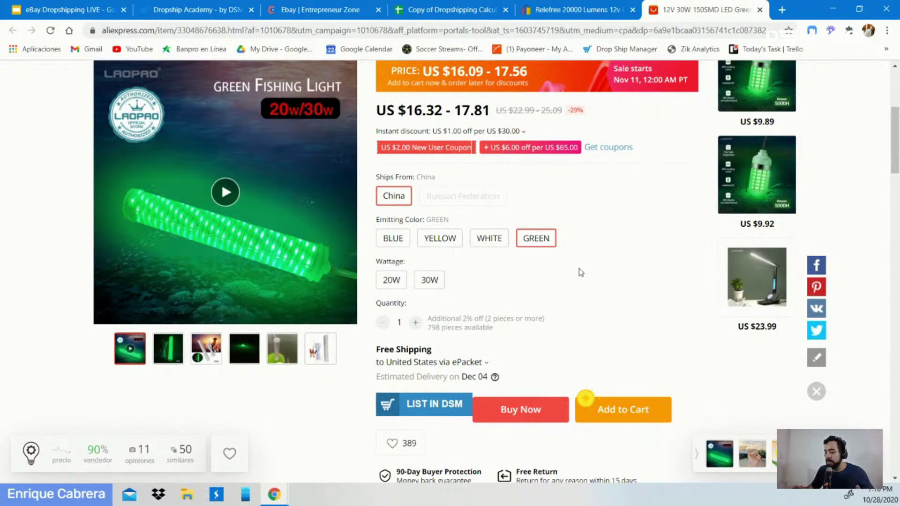
- Examine the fishing light's price, variants, product photos, buyer protection and free return terms on the AliExpress page
scroll(627, 263, up, 1)
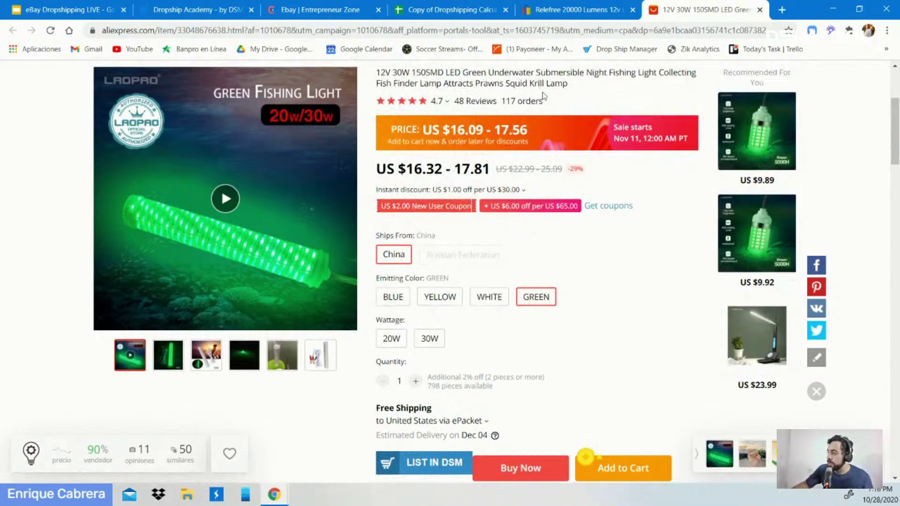
scroll(624, 255, down, 1)
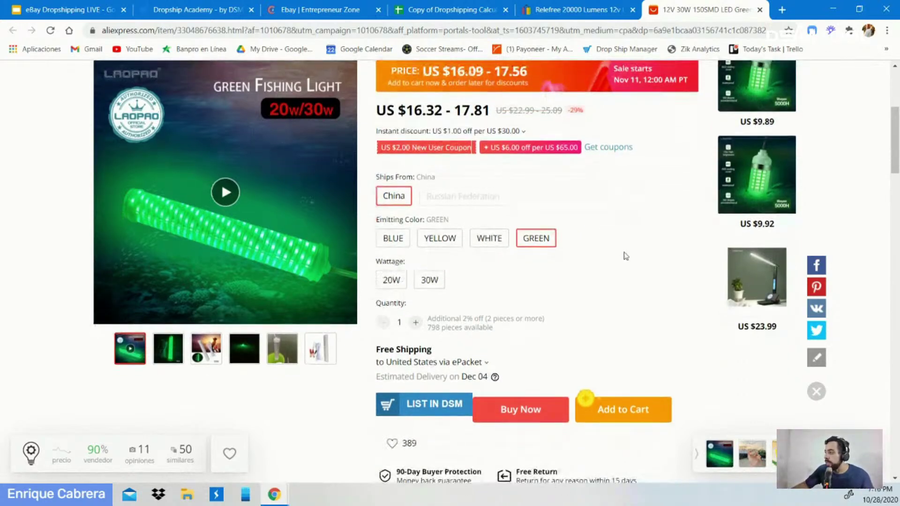
scroll(624, 243, down, 1)
scroll(469, 137, up, 1)
click(416, 285)
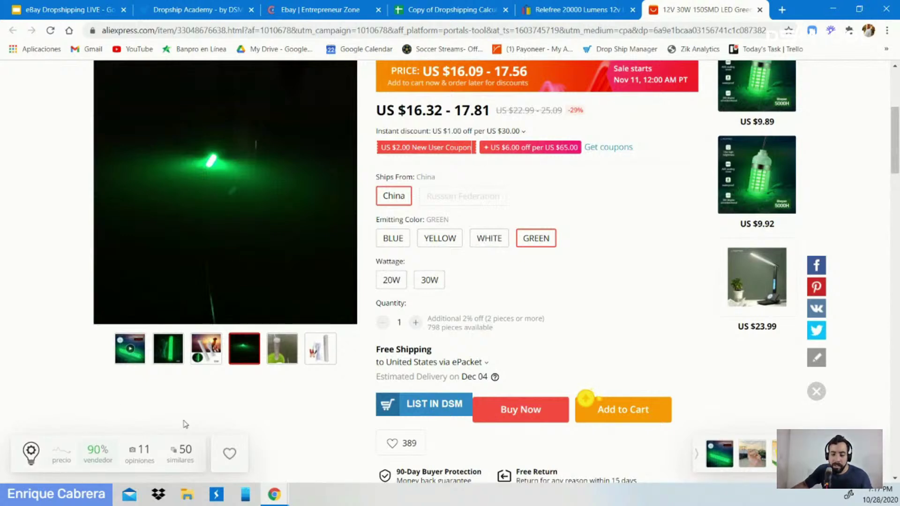
scroll(629, 240, down, 3)
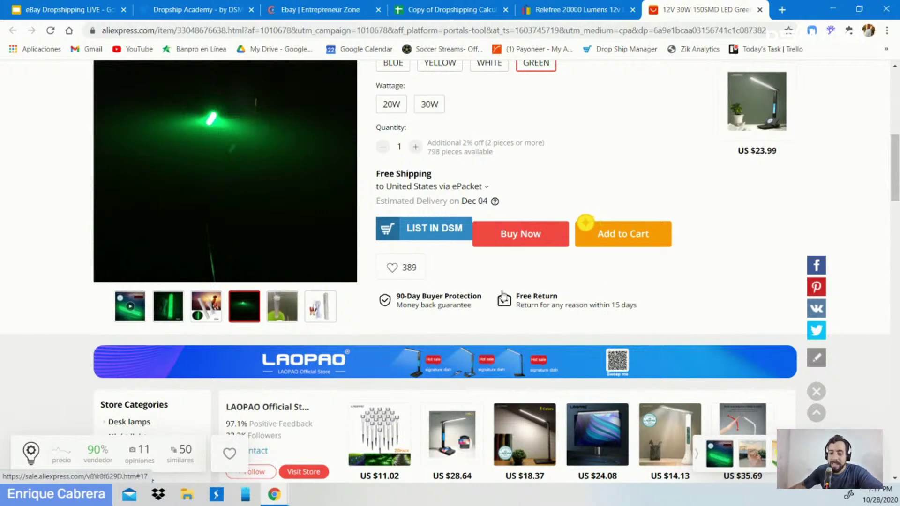
mouse_move(547, 305)
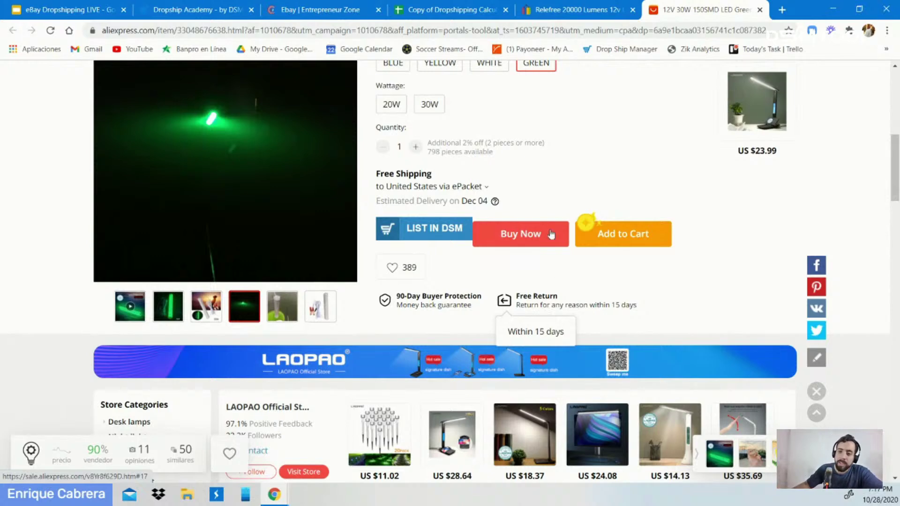
scroll(551, 235, up, 6)
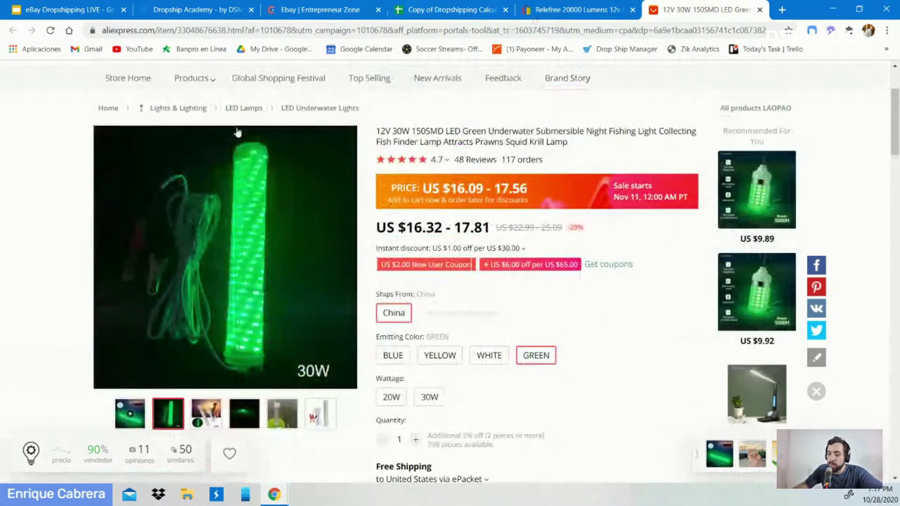
mouse_move(321, 413)
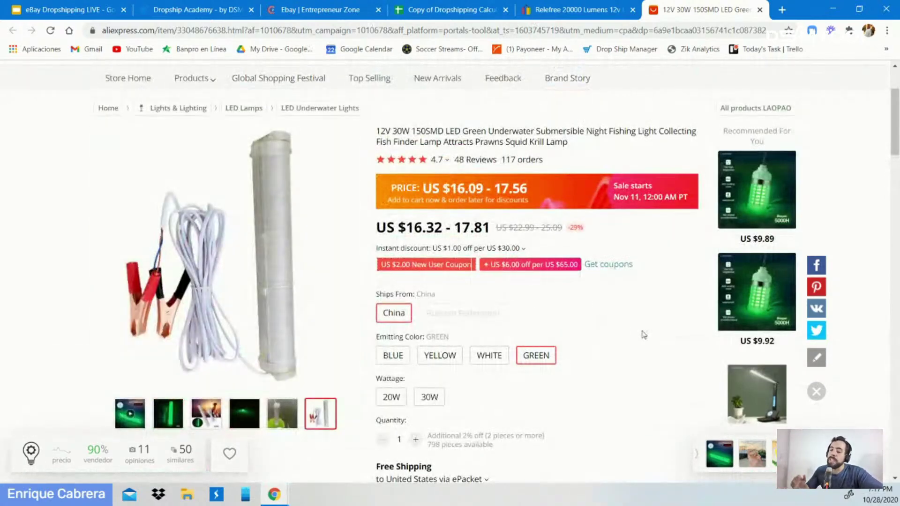
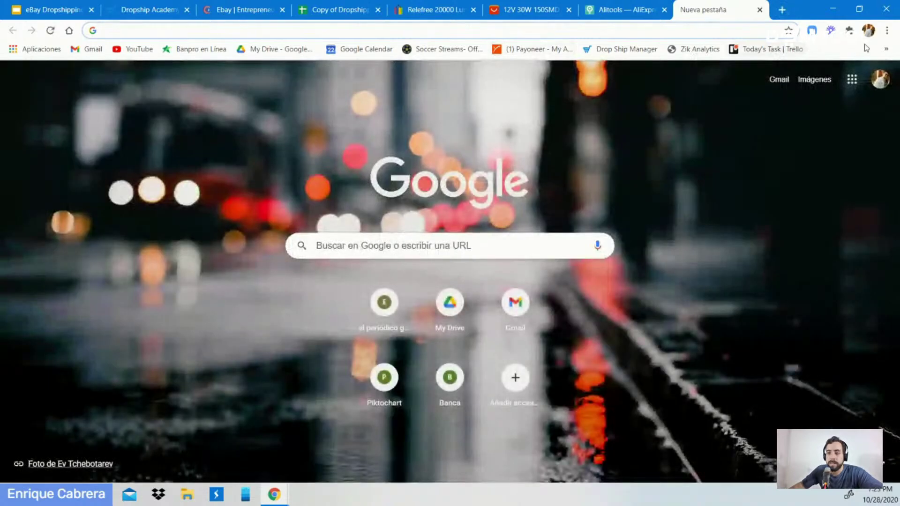
- Go to the Drop Ship Manager (DSM Tool) site and review the dashboard's account alerts, sales statistics and account details
click(886, 49)
click(645, 52)
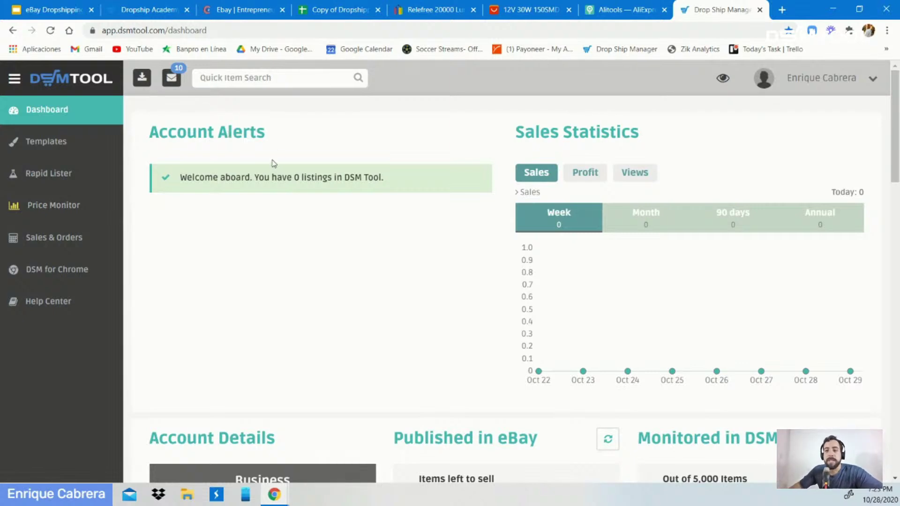
scroll(300, 162, down, 1)
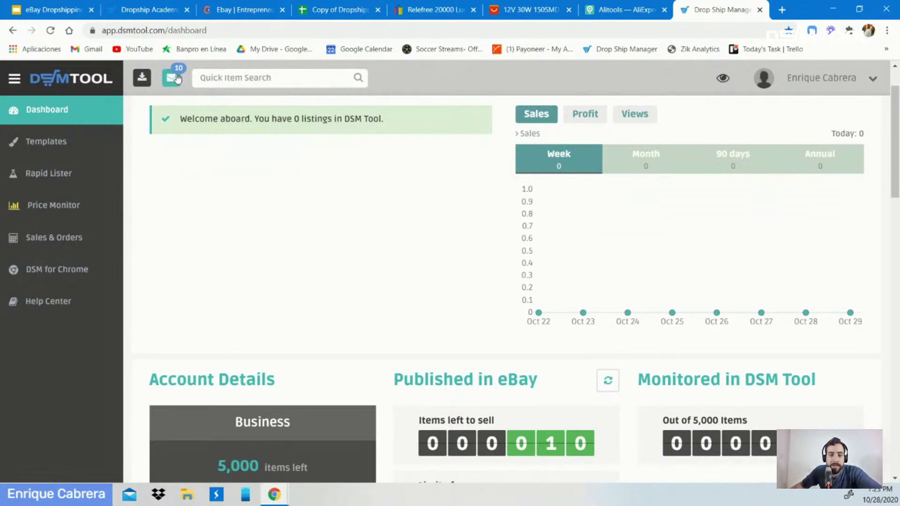
scroll(132, 123, down, 2)
scroll(132, 124, up, 2)
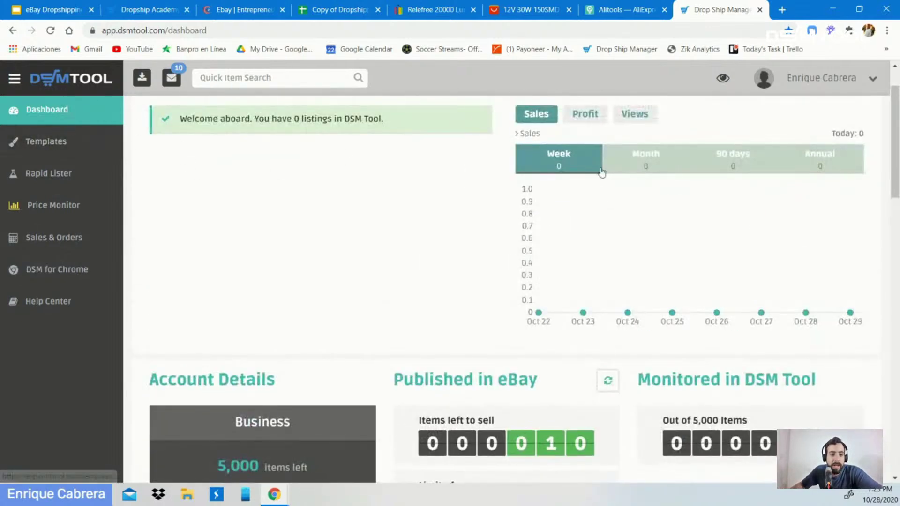
click(587, 115)
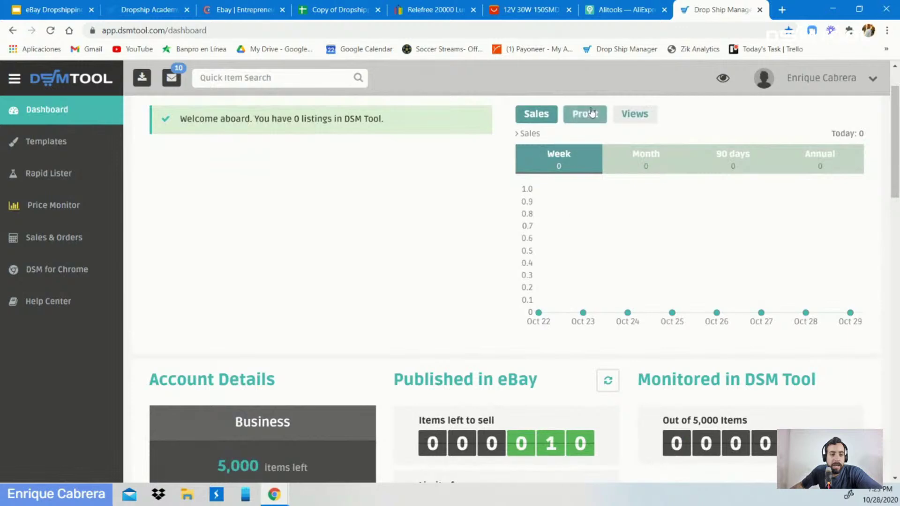
click(536, 114)
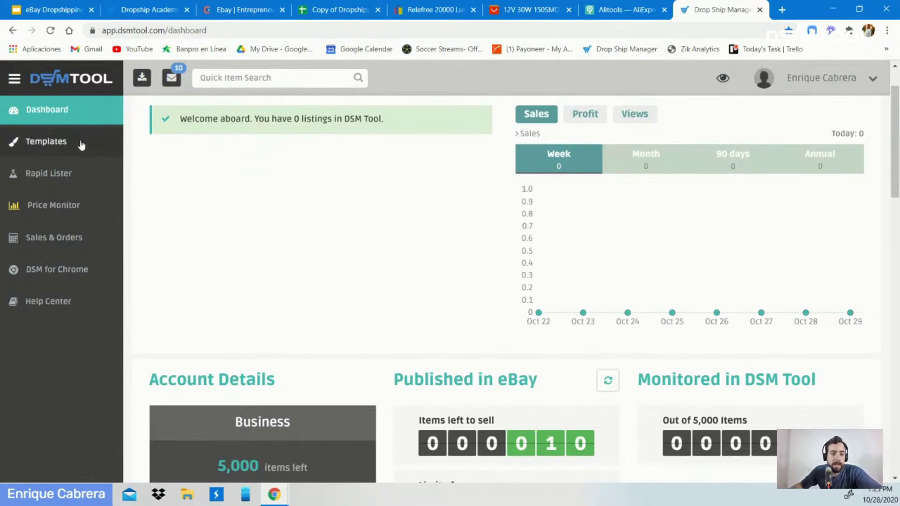
- Open DSM Tool's listing templates and browse the available eBay designs such as Halloween and Christmas
click(80, 143)
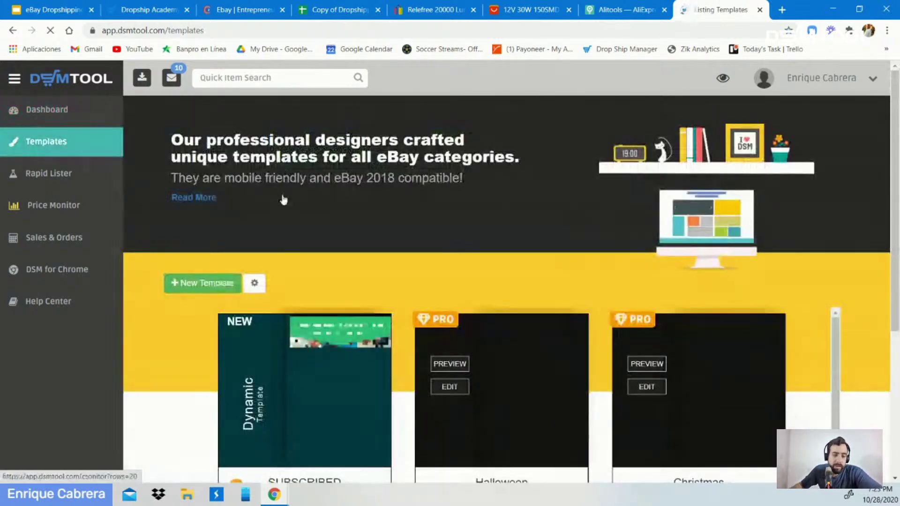
scroll(291, 225, down, 1)
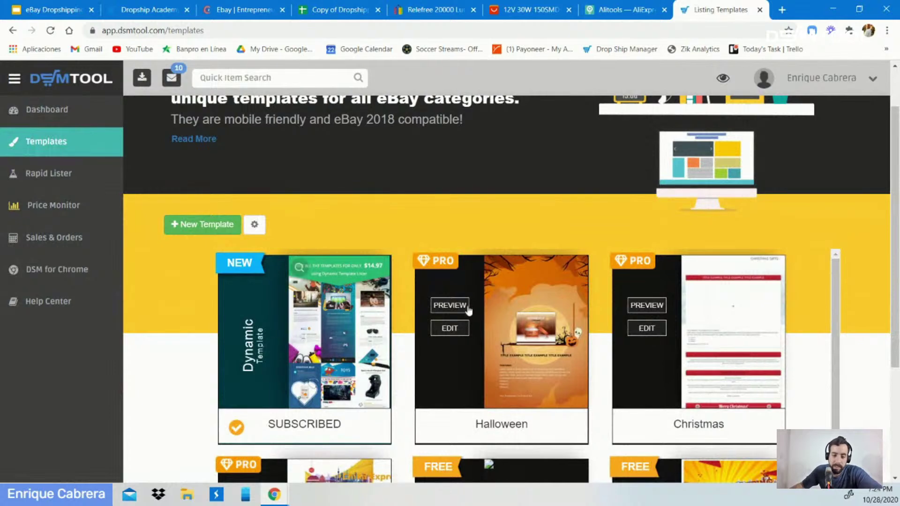
scroll(500, 340, down, 1)
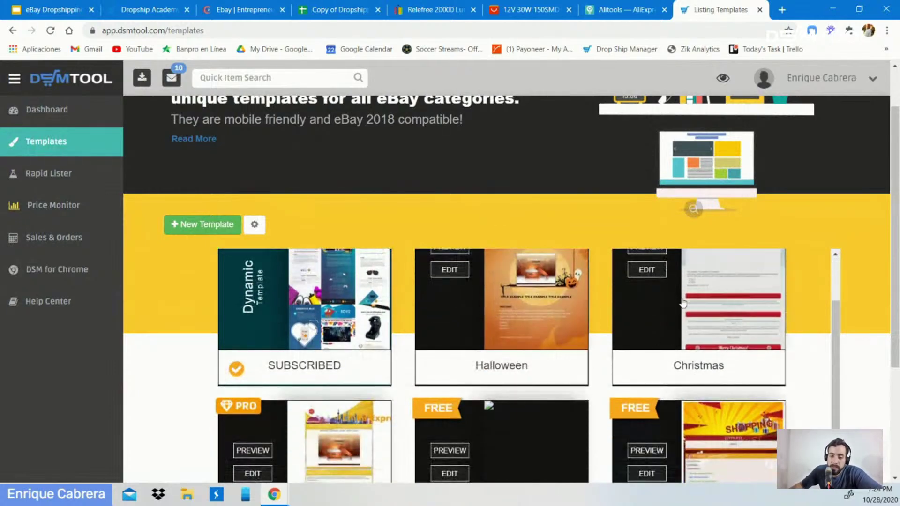
- Look through further listing templates, including the China, Big Sale and Gift Shop designs
scroll(500, 339, down, 1)
scroll(534, 342, down, 2)
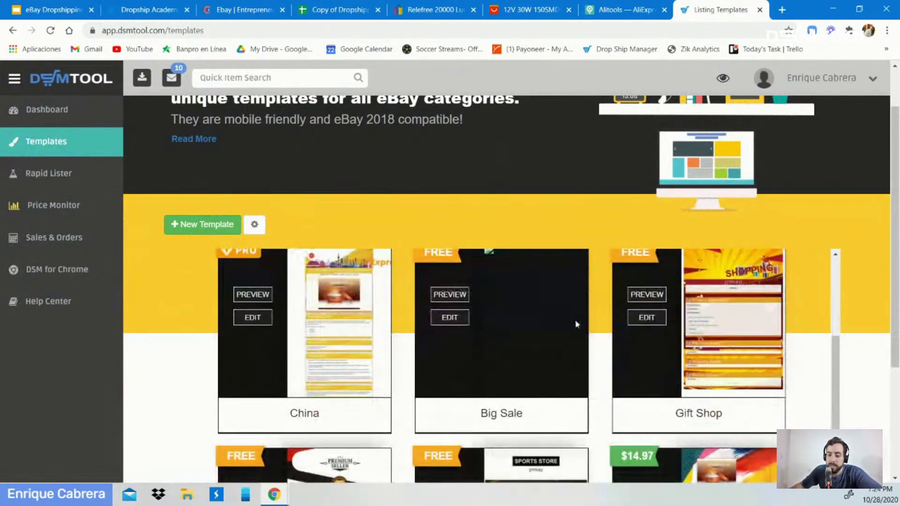
scroll(580, 353, up, 4)
scroll(331, 227, up, 1)
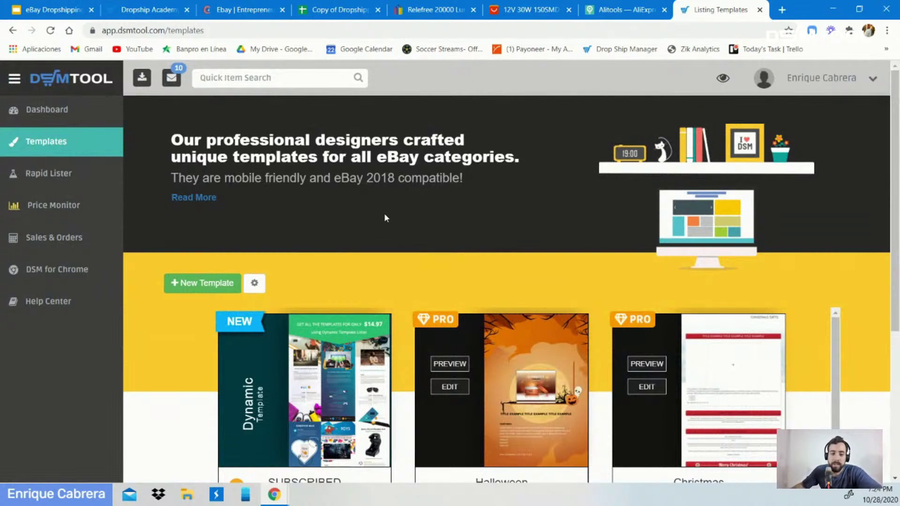
scroll(384, 215, down, 1)
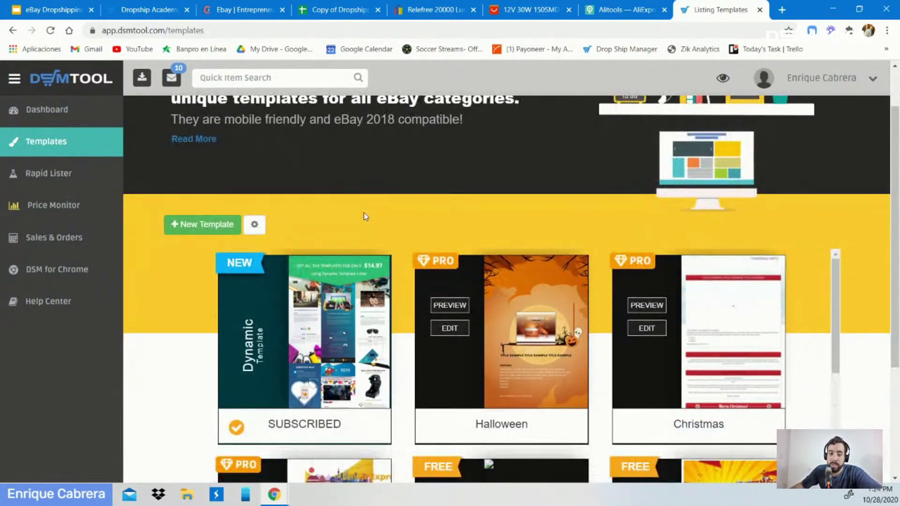
- Open the Bulk Lister and examine its supported source suppliers, such as Walmart, AliExpress and Banggood, without changing the source
click(41, 174)
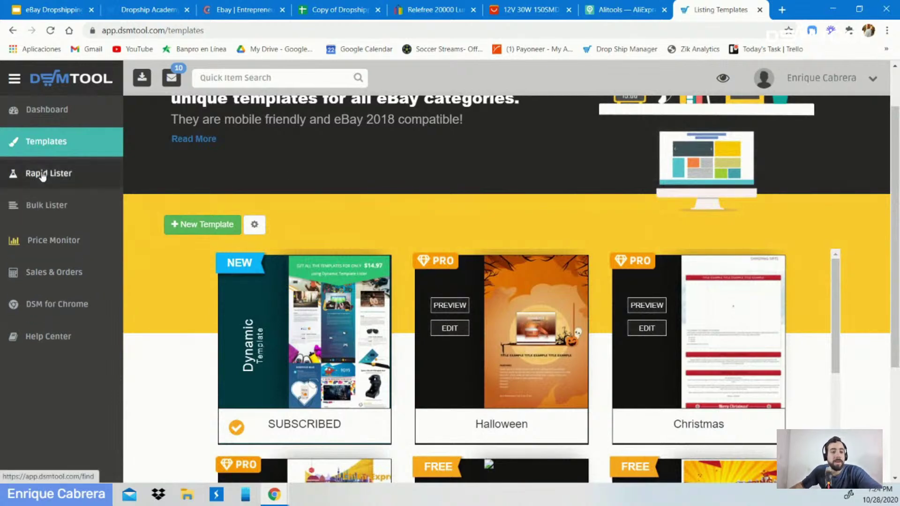
click(51, 205)
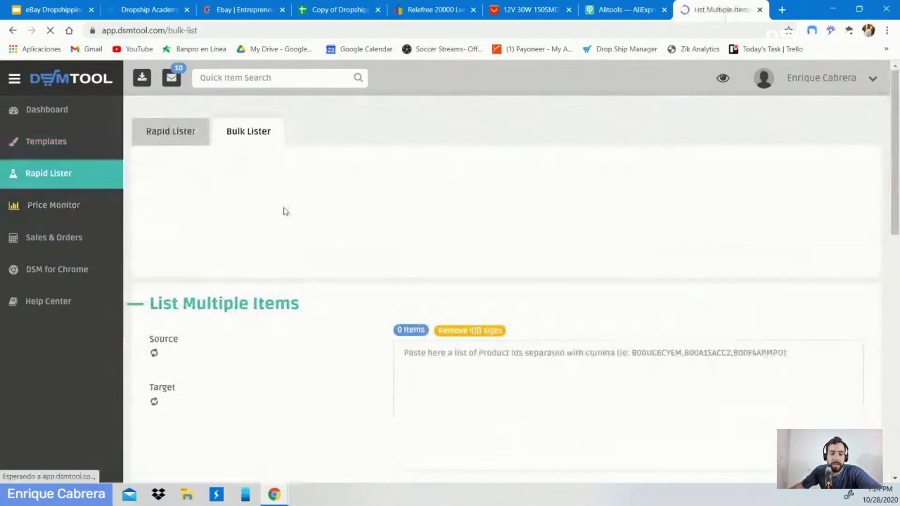
scroll(355, 277, down, 3)
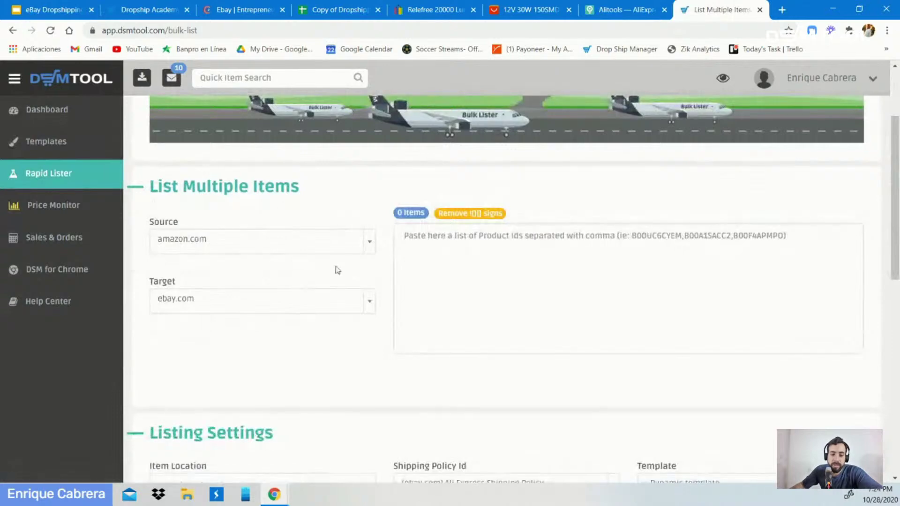
click(370, 242)
scroll(258, 336, down, 5)
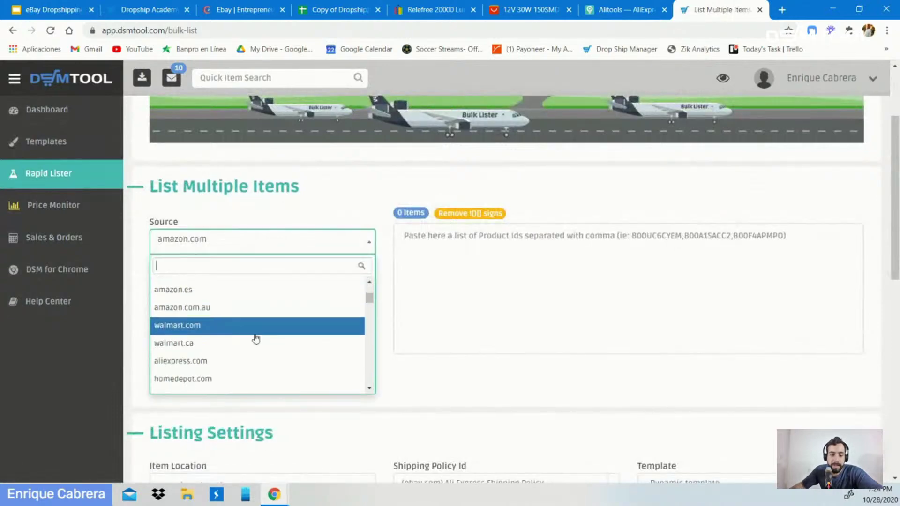
scroll(270, 298, up, 3)
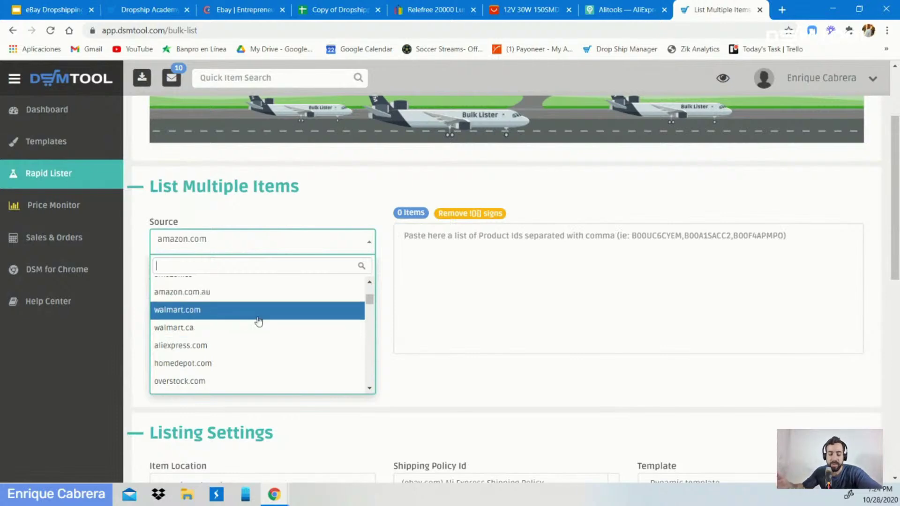
scroll(223, 351, down, 1)
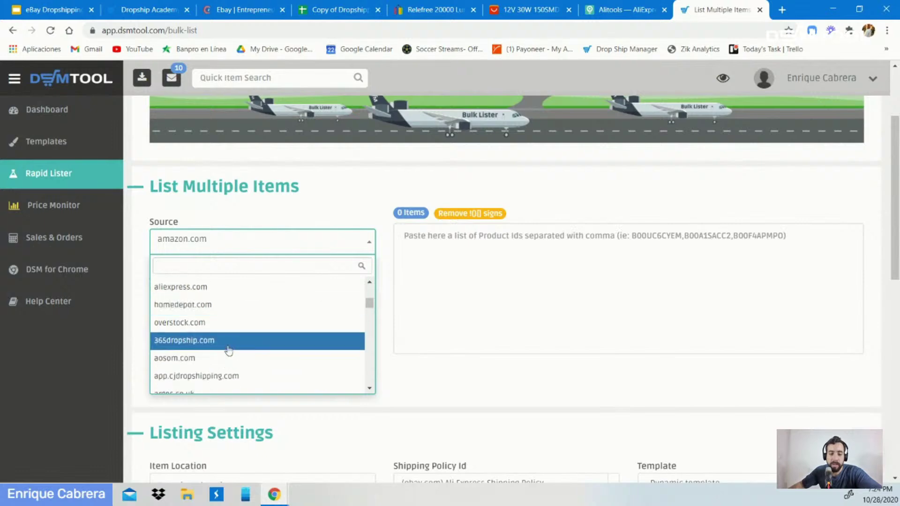
scroll(234, 312, up, 1)
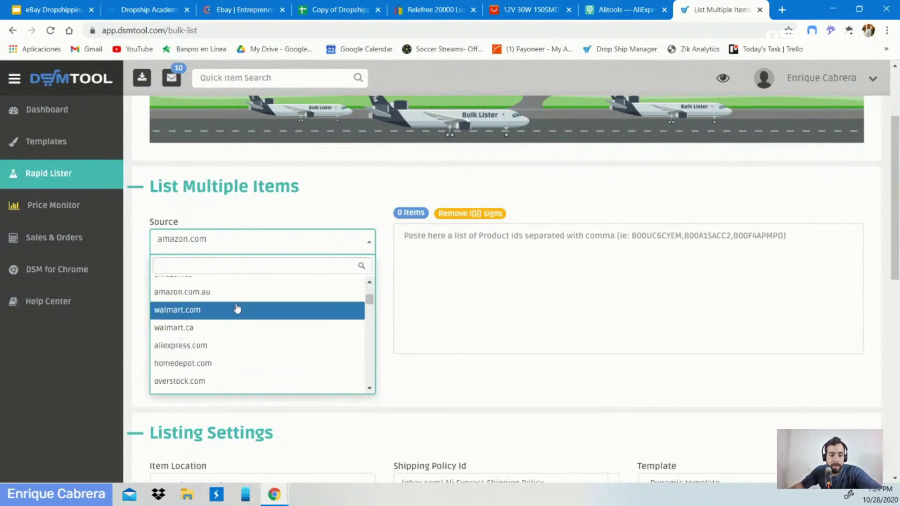
scroll(237, 314, down, 5)
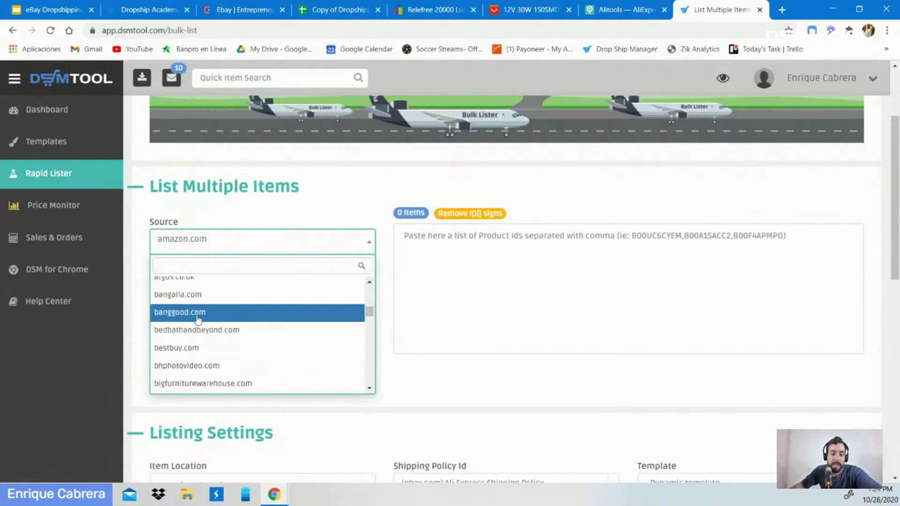
click(371, 212)
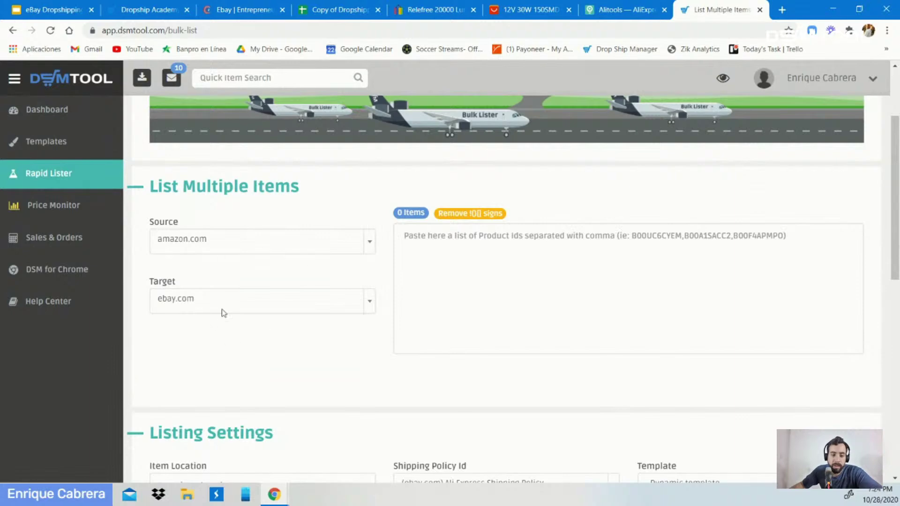
scroll(272, 301, down, 1)
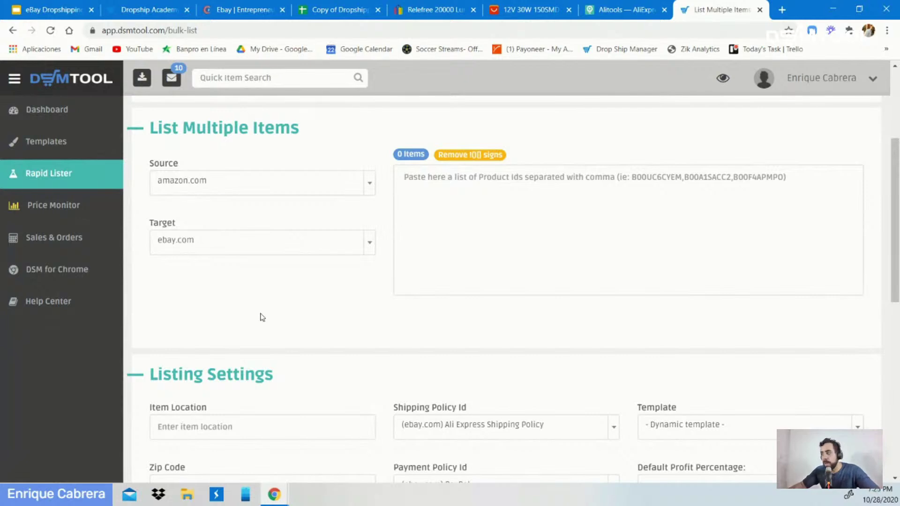
- View the DSM for Chrome extension installation page and close that DSM Tool page
click(73, 275)
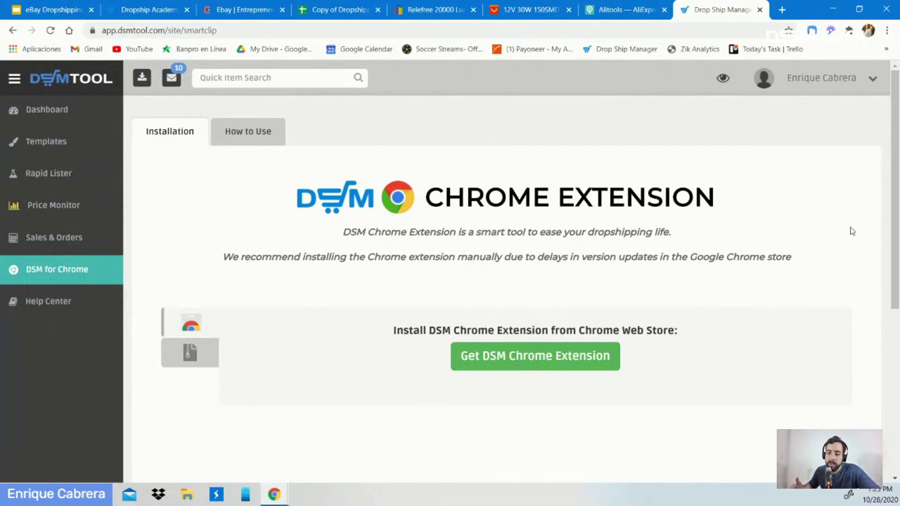
click(760, 10)
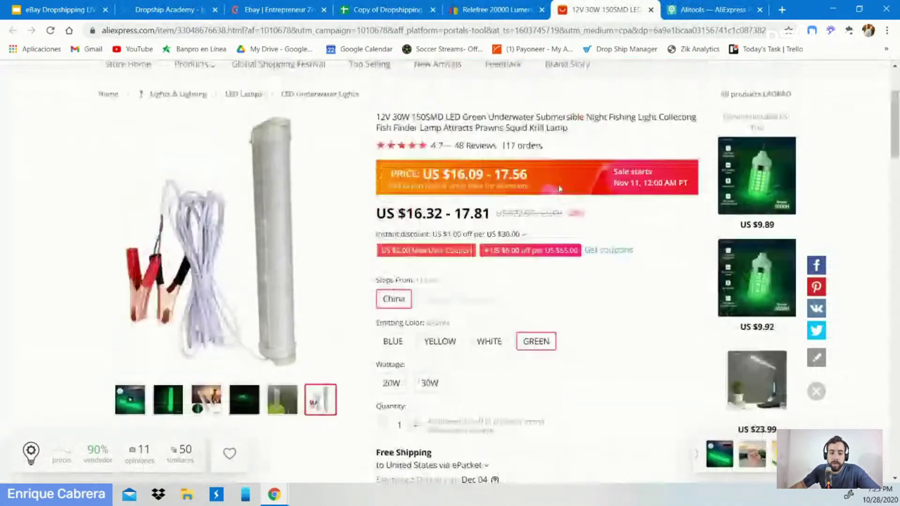
- Send the AliExpress fishing light to DSM Tool's Rapid Lister with List in DSM, and close the Alitools page
scroll(664, 268, down, 1)
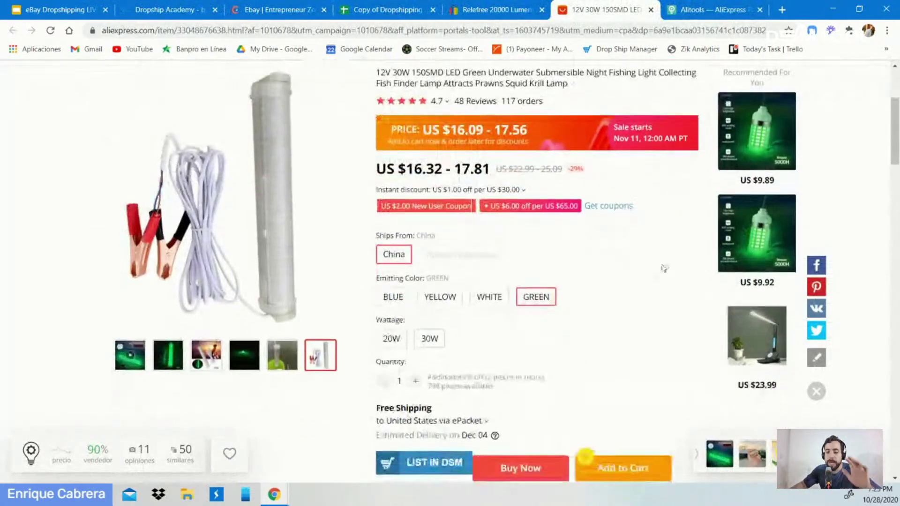
scroll(665, 269, down, 1)
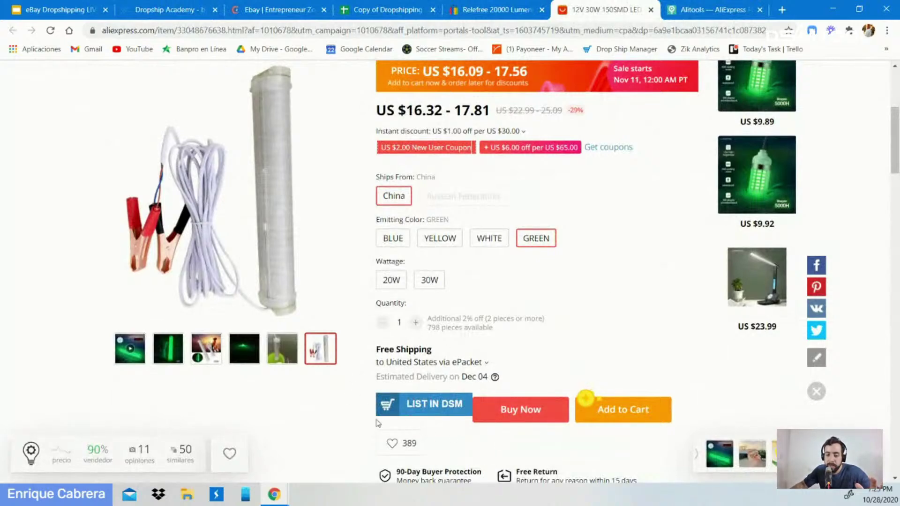
click(432, 413)
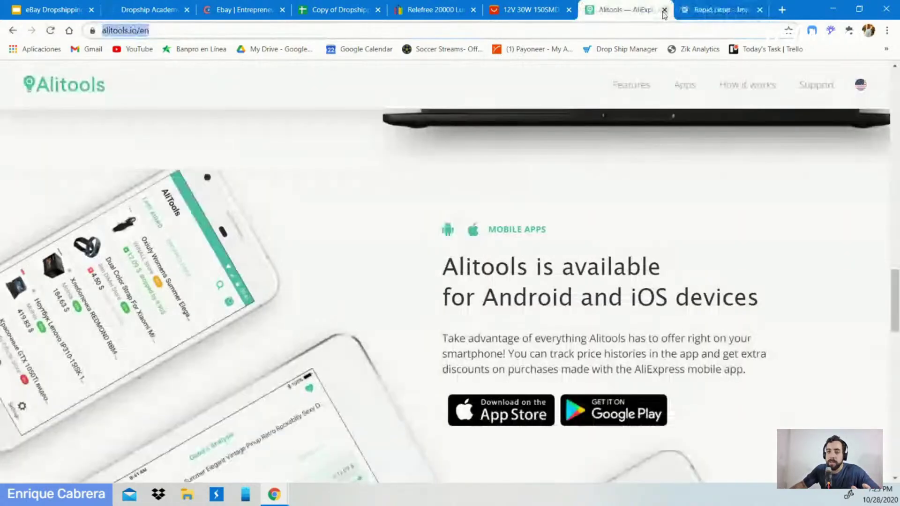
scroll(585, 305, down, 3)
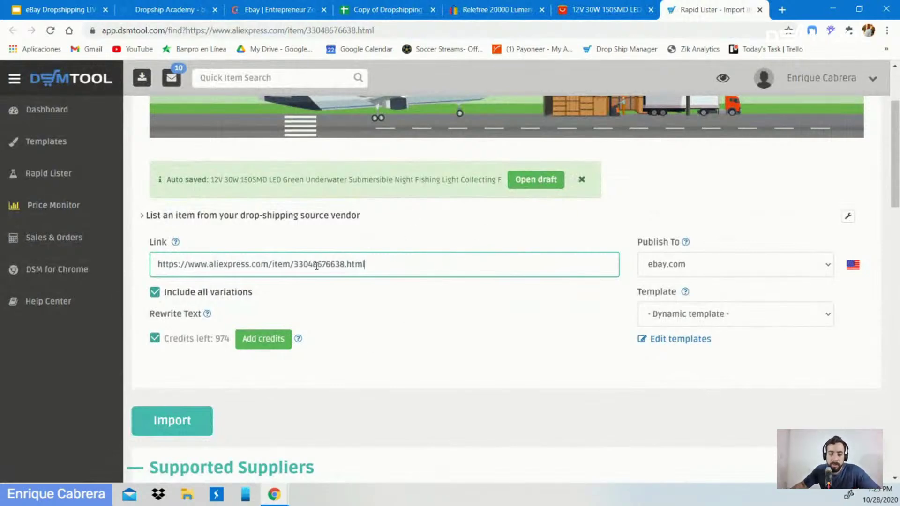
- Check the imported AliExpress product link and the available template options, keeping the Dynamic template
drag(428, 270, 151, 263)
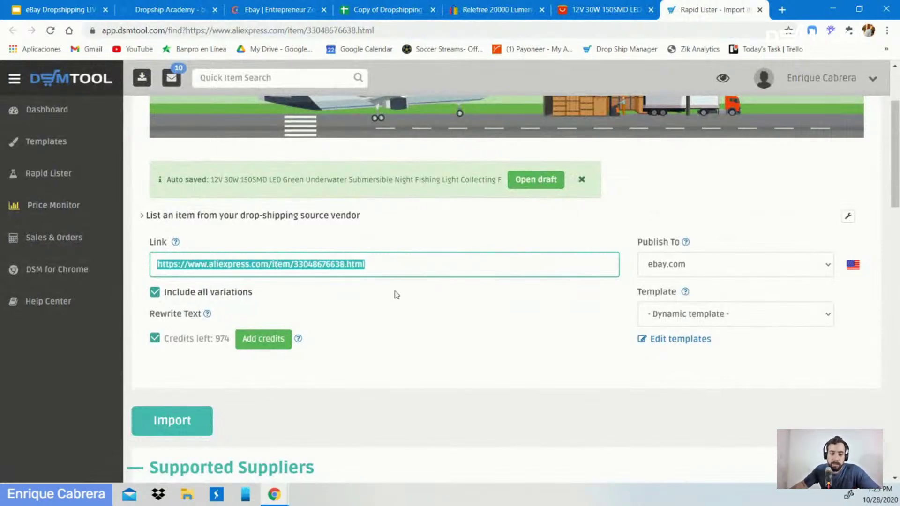
click(434, 306)
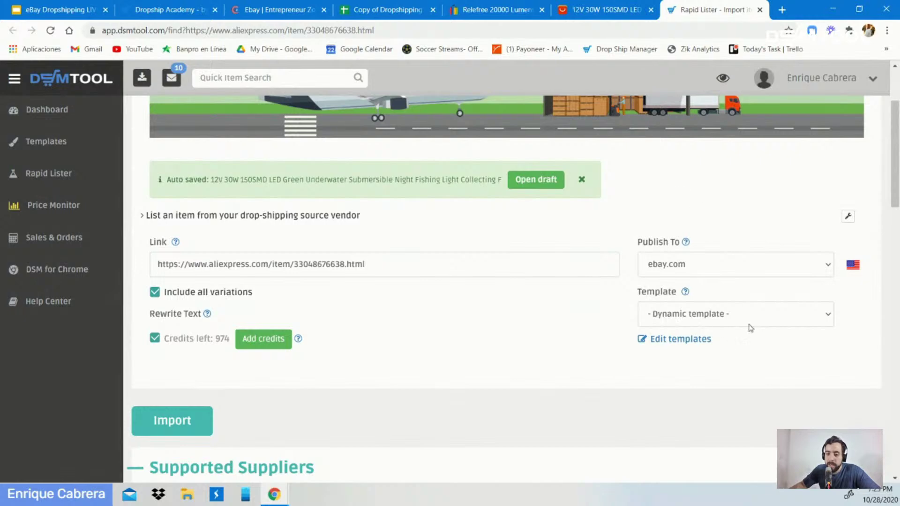
click(821, 321)
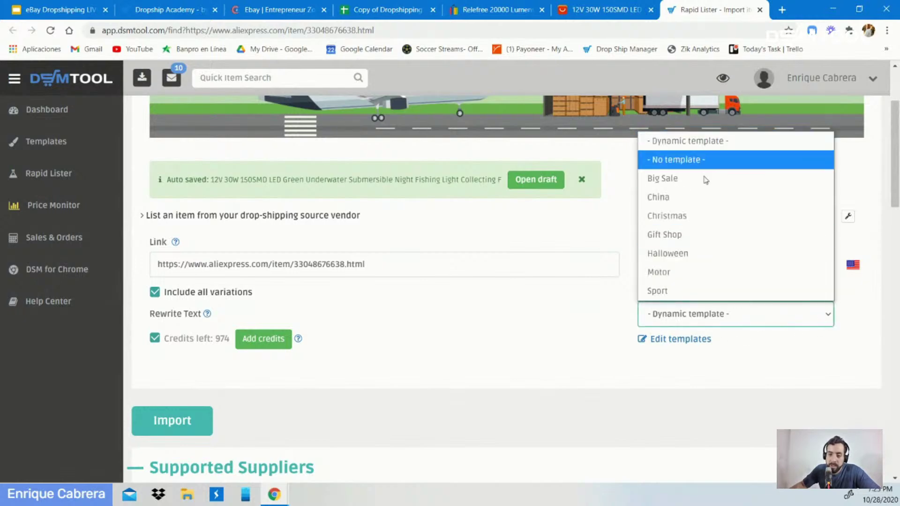
click(565, 326)
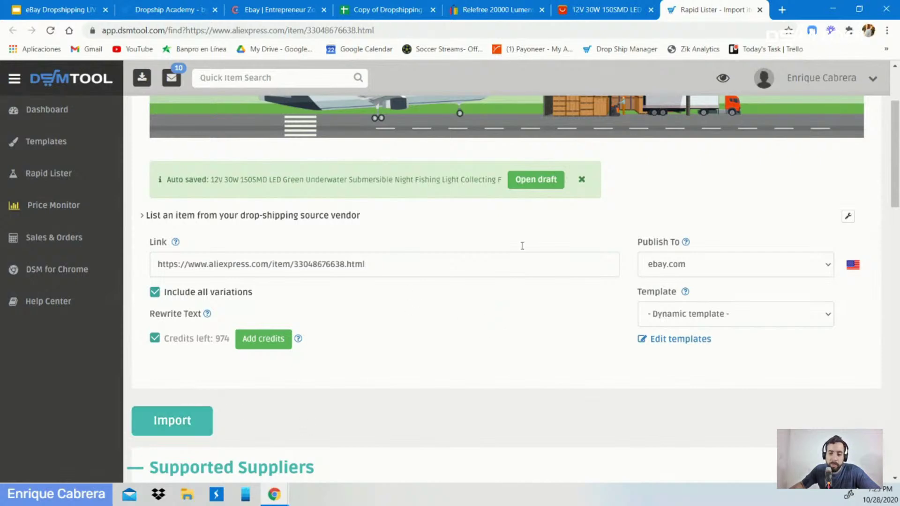
- Open the auto-saved fishing light draft and review its title, images, category and profit settings
click(535, 187)
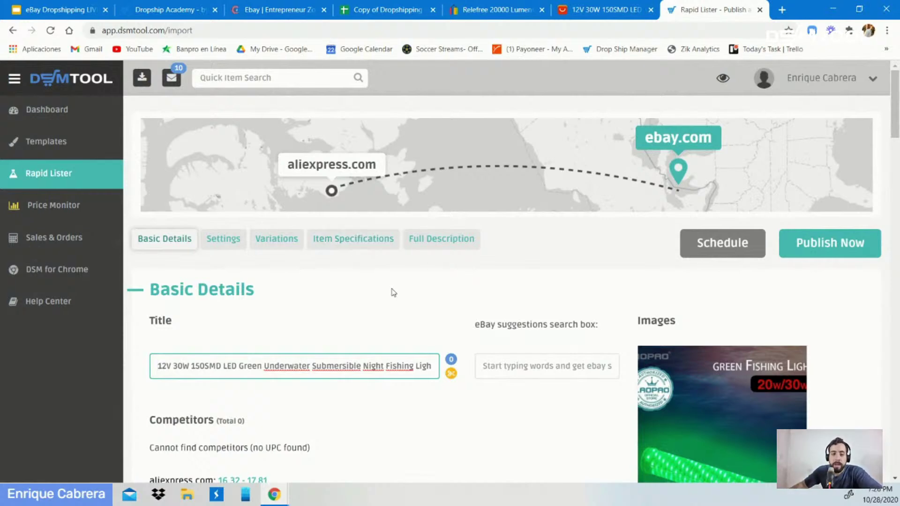
scroll(390, 297, down, 5)
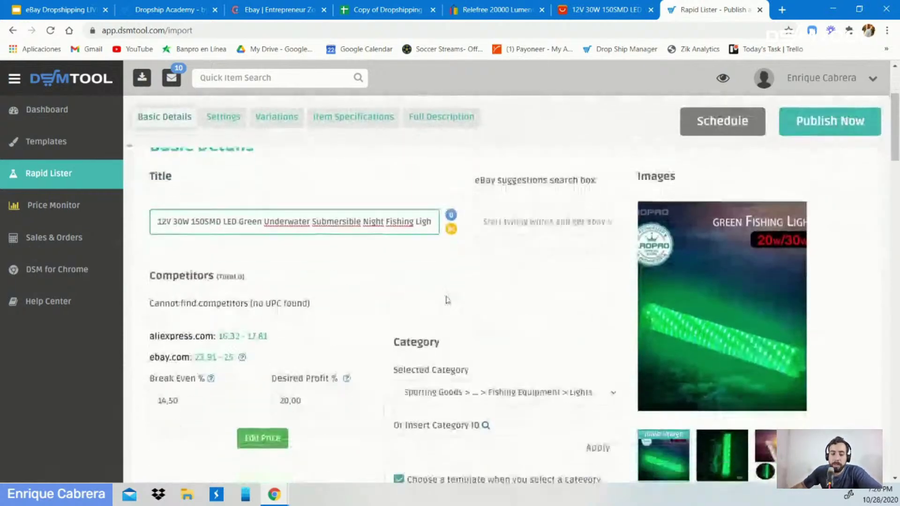
scroll(297, 247, down, 1)
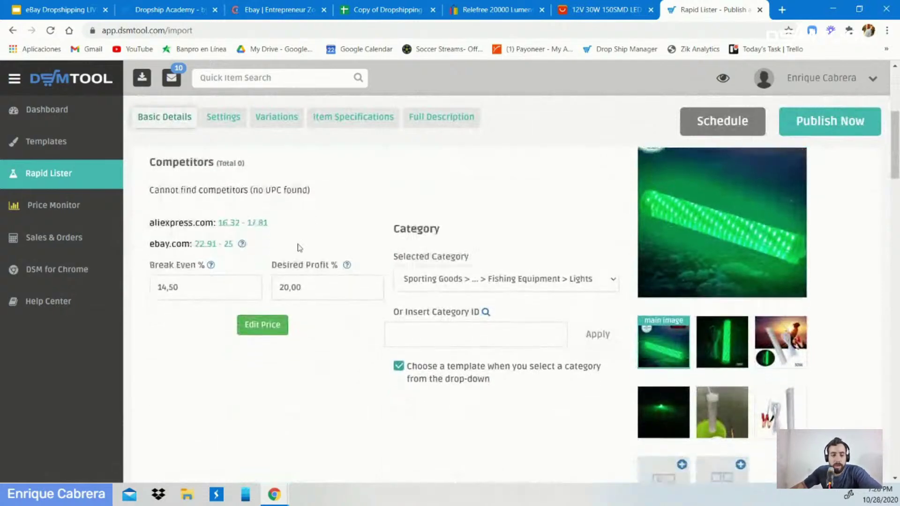
scroll(328, 248, up, 2)
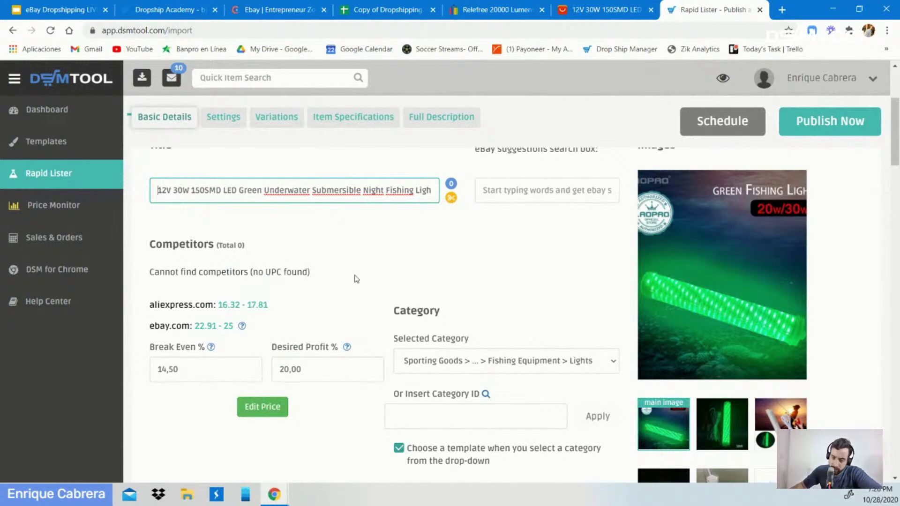
scroll(358, 272, down, 1)
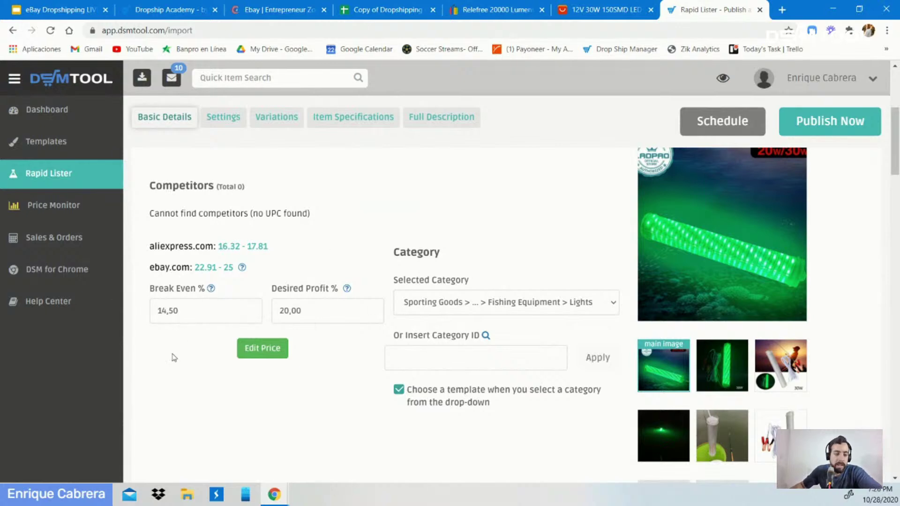
scroll(172, 361, down, 1)
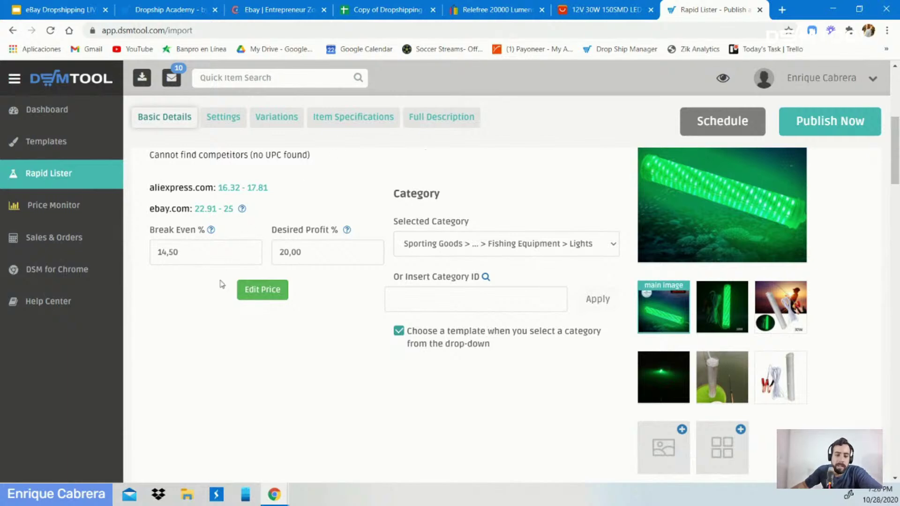
- Compare the draft's AliExpress source price range with its calculated eBay price range
drag(165, 188, 288, 193)
click(288, 192)
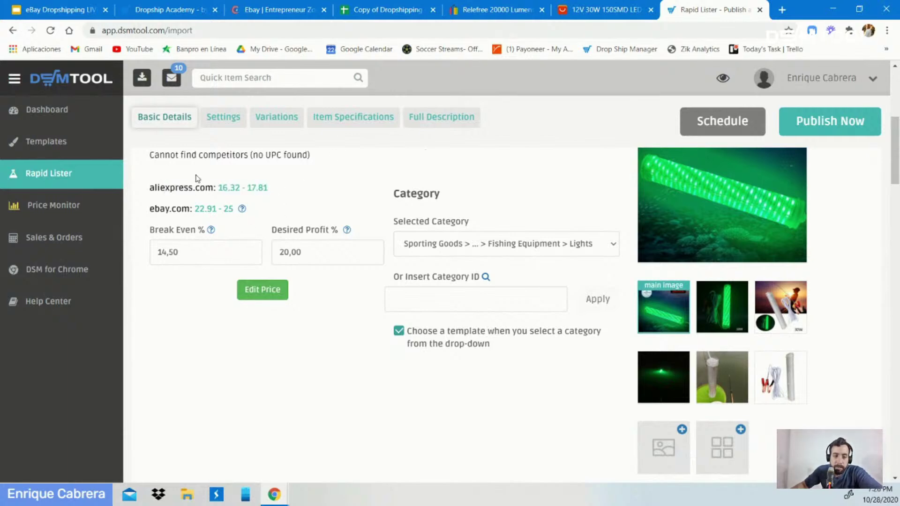
drag(218, 186, 273, 189)
click(273, 189)
drag(169, 208, 261, 200)
click(262, 201)
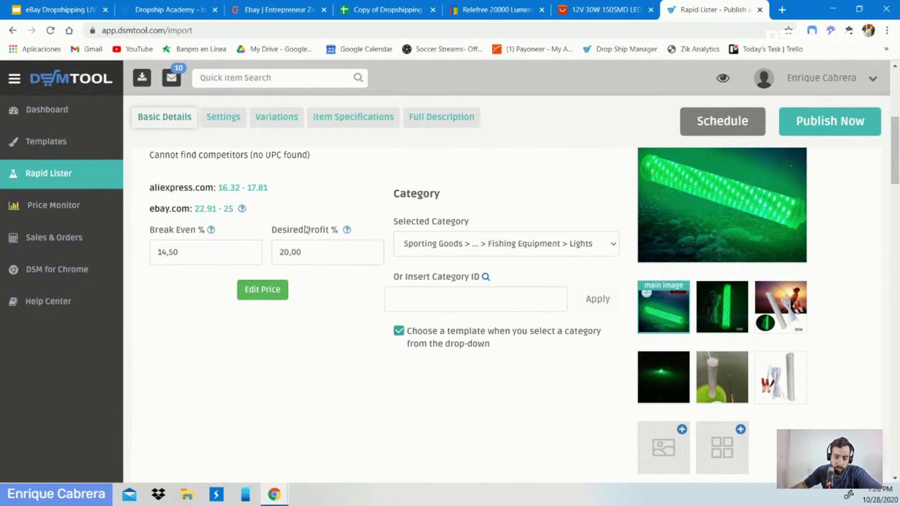
- Open the draft's price editing to show target price and profit for each variation
scroll(307, 230, down, 1)
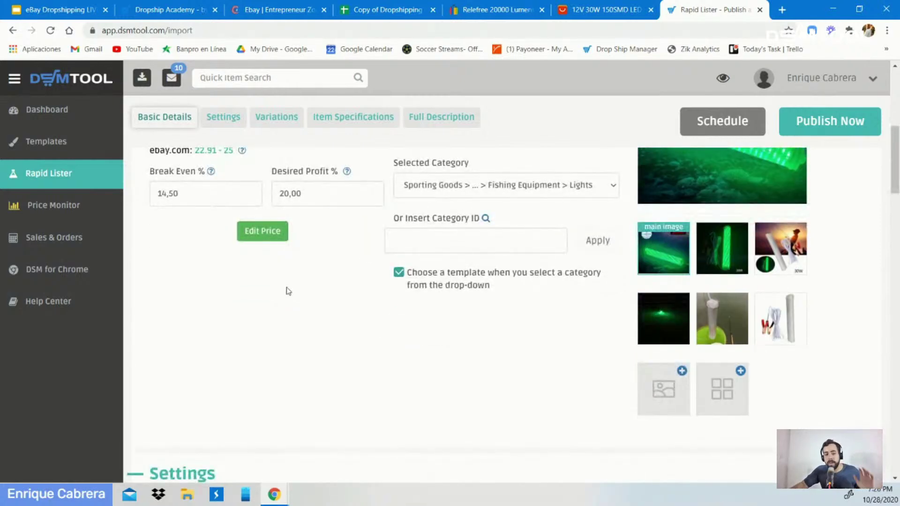
scroll(277, 285, up, 1)
click(262, 289)
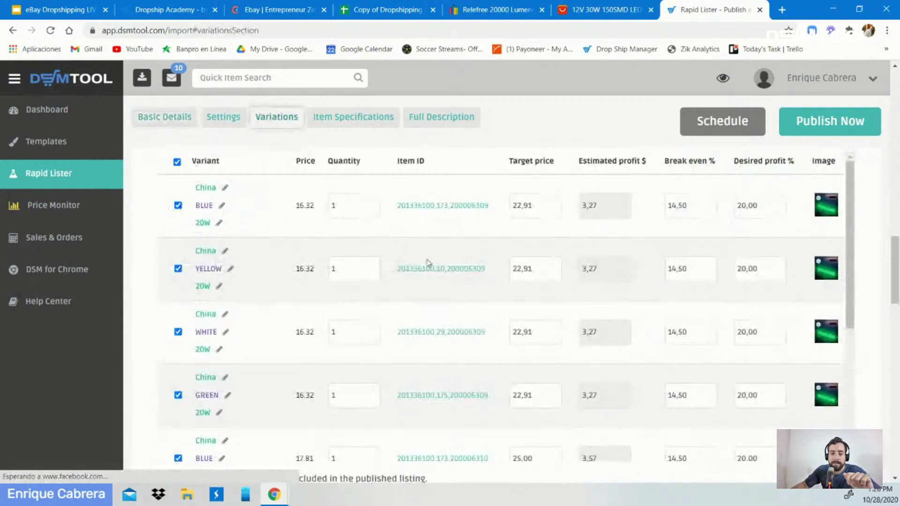
- Switch to the competing Relefree fishing light listing on eBay and check its selling price
click(511, 9)
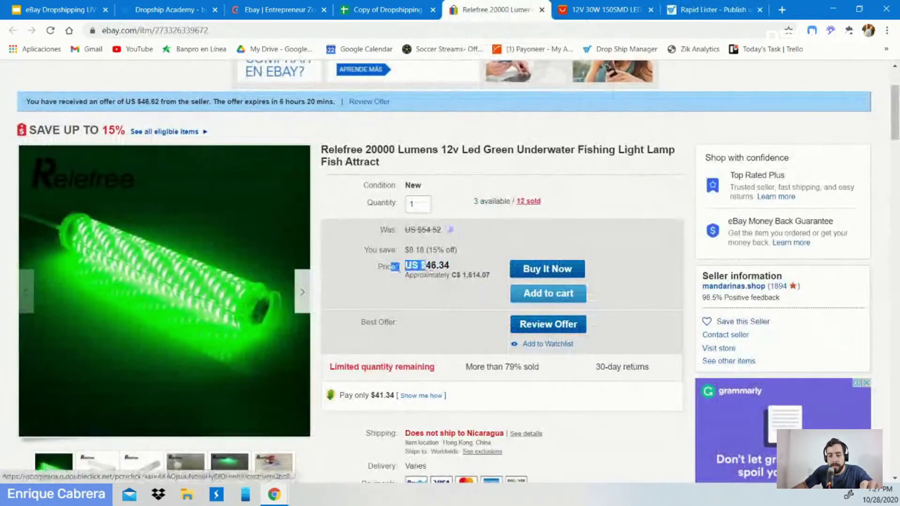
drag(402, 266, 448, 266)
click(466, 271)
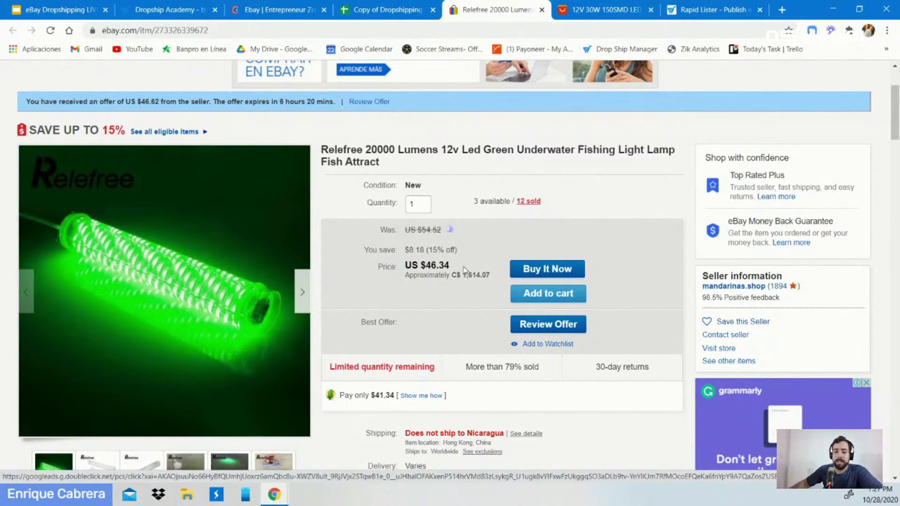
- Recheck the competing listing's selling price and switch to the Dropshipping Calculator spreadsheet
drag(405, 265, 422, 266)
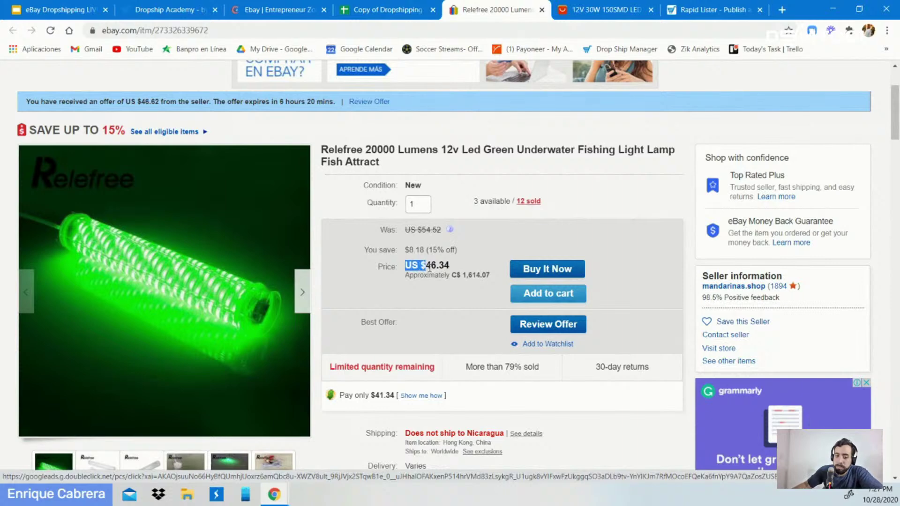
click(432, 266)
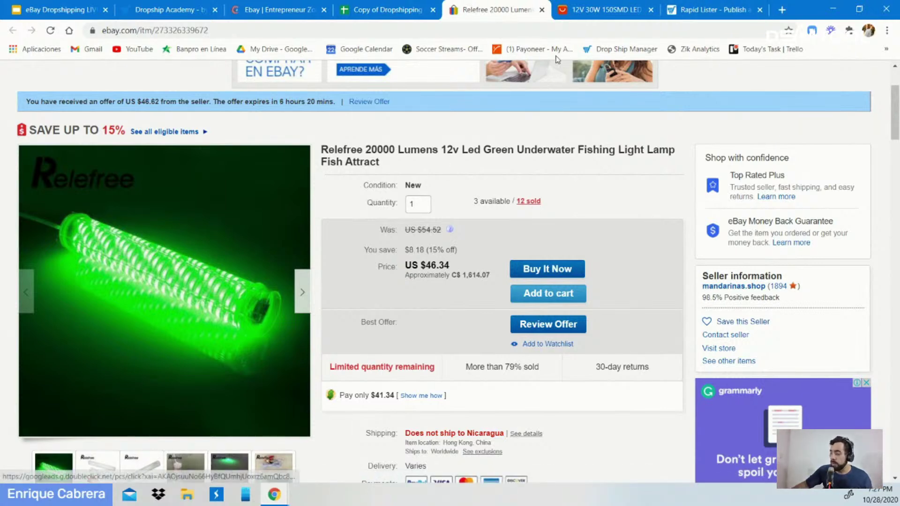
click(278, 9)
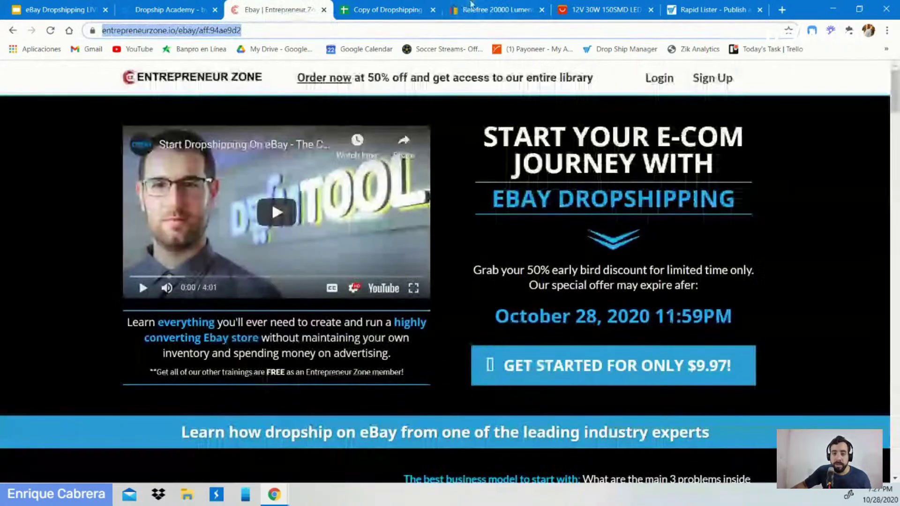
click(471, 6)
click(404, 10)
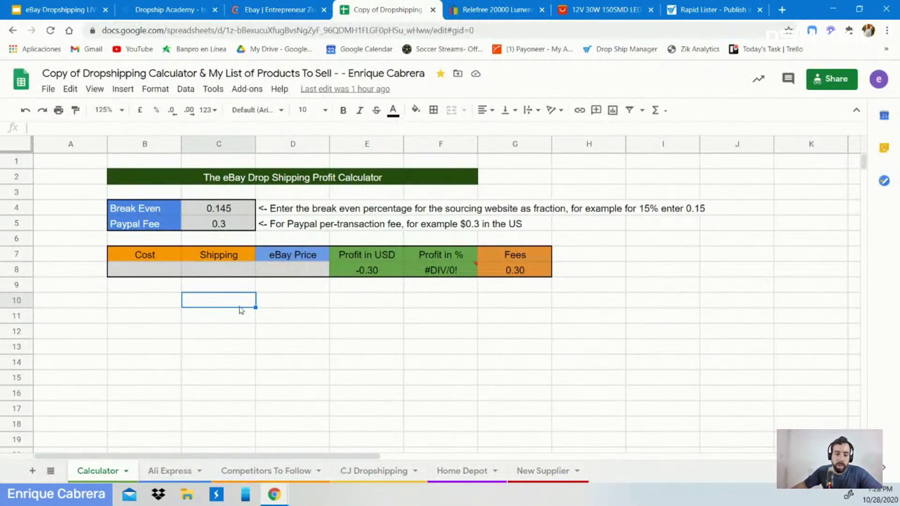
- Review the calculator's break even percentage and PayPal fee settings
click(150, 209)
click(194, 211)
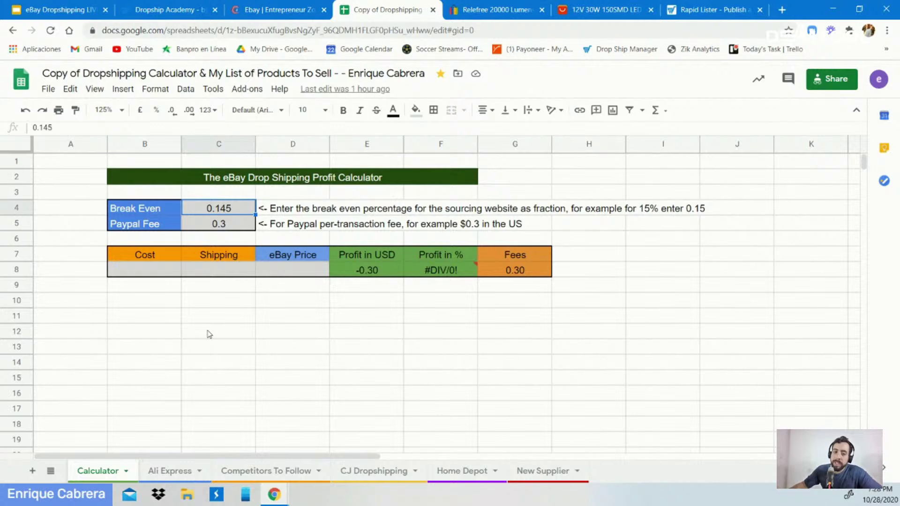
click(193, 223)
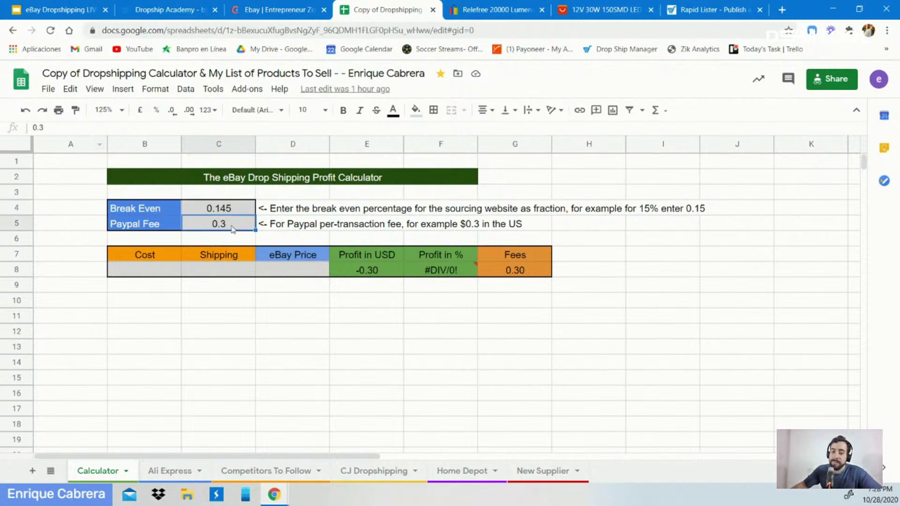
click(318, 337)
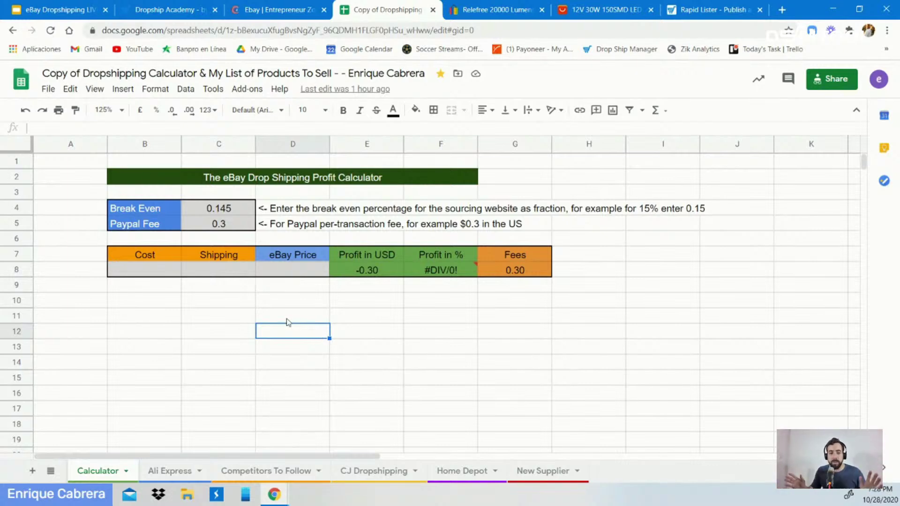
- Review the calculator's cost, shipping, eBay price, profit and fees cells in row 8
click(144, 269)
click(232, 273)
click(273, 270)
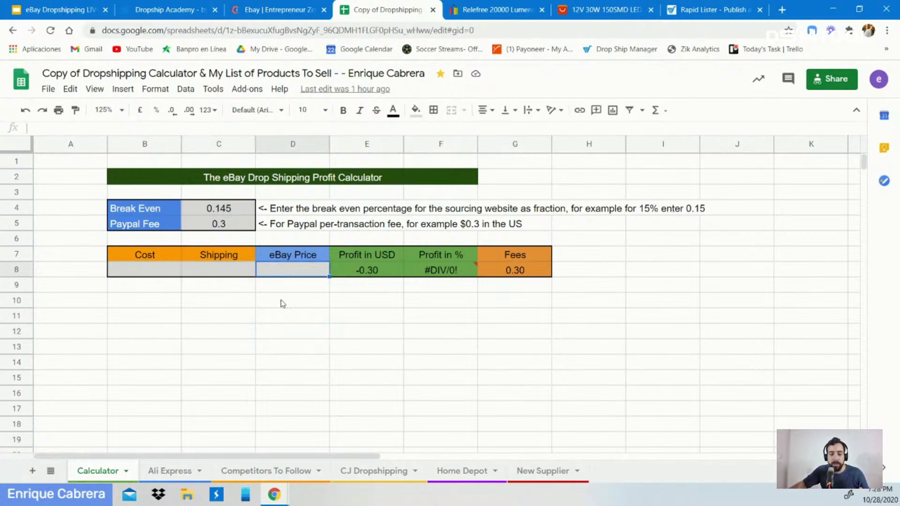
click(396, 270)
click(422, 269)
click(441, 311)
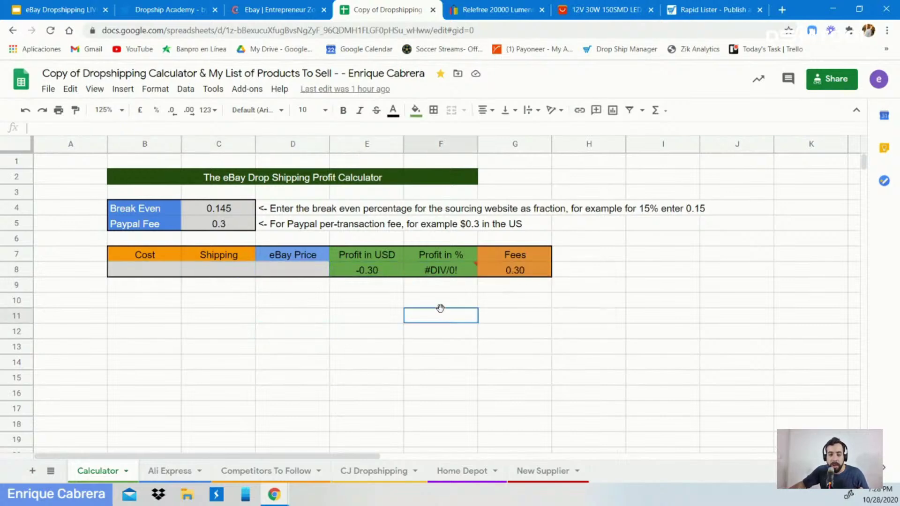
click(506, 270)
click(433, 322)
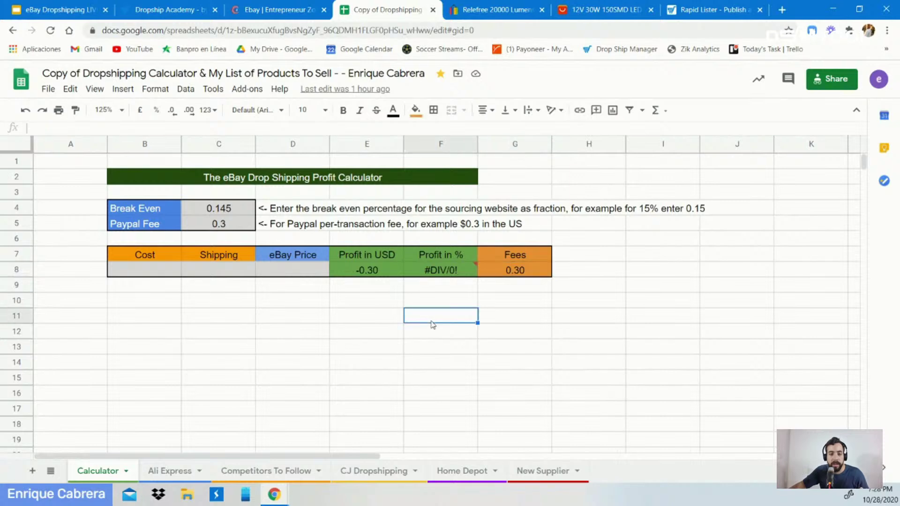
- Enter the competing eBay listing's price, 46.34, as the eBay price in the profit calculator
click(291, 273)
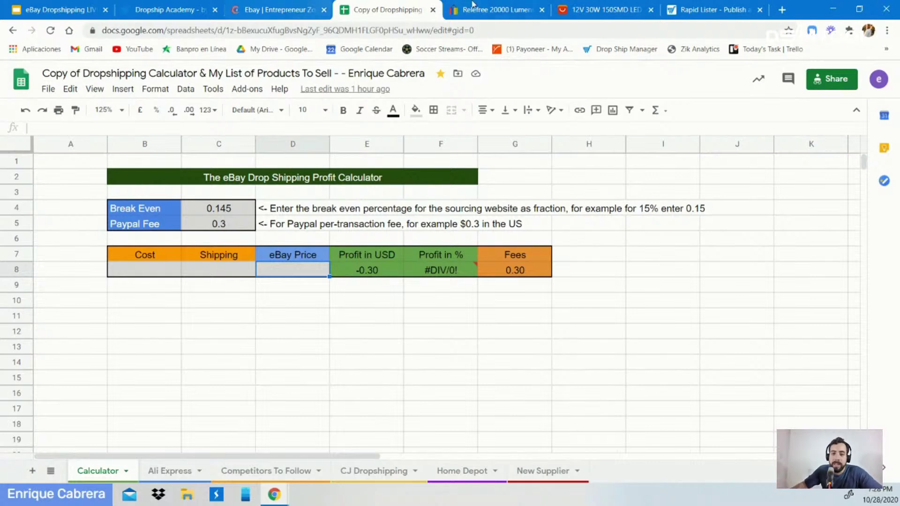
click(496, 9)
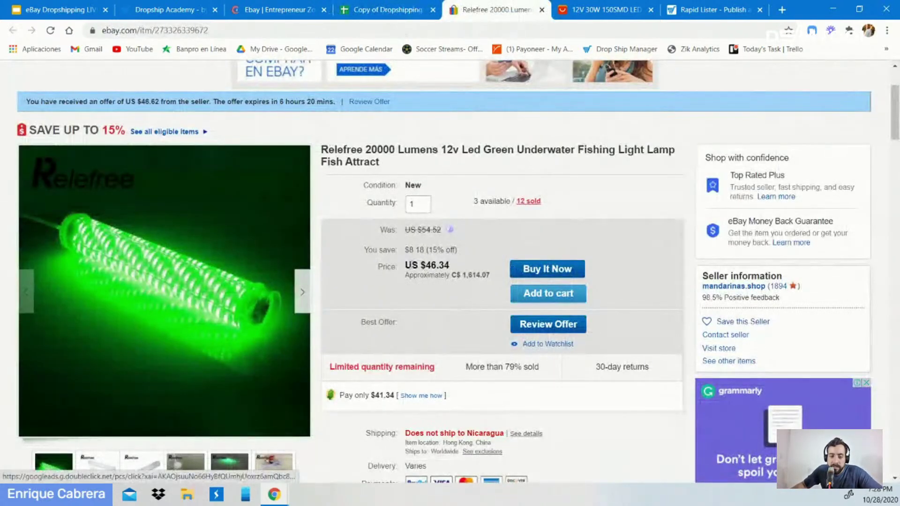
drag(412, 266, 463, 263)
click(389, 11)
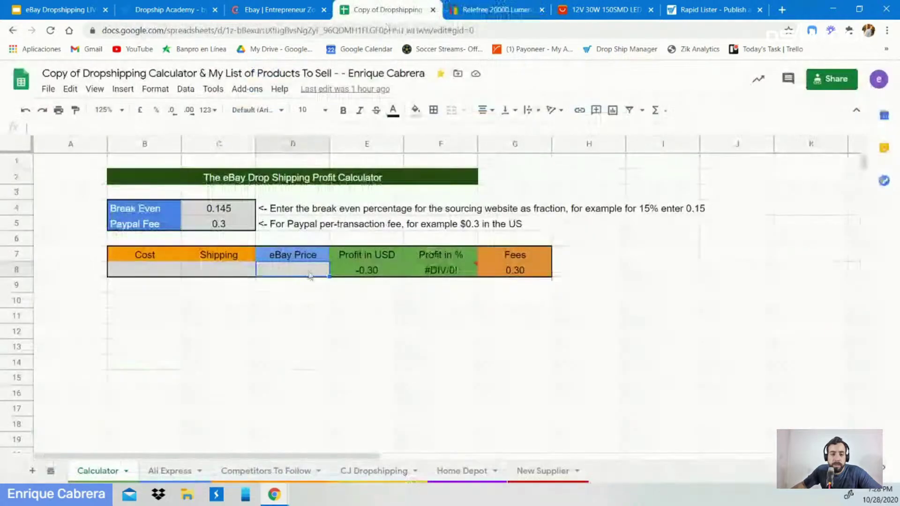
text(6)
key(BackSpace)
text(46.34)
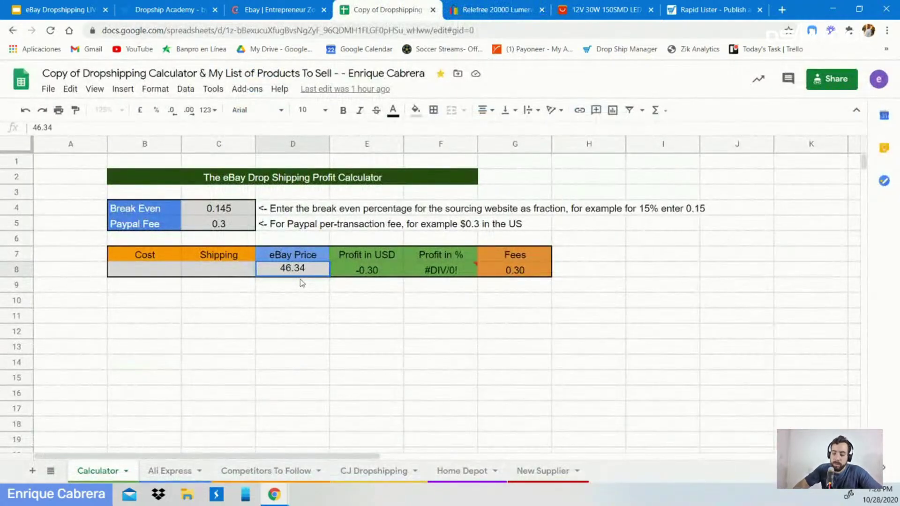
key(Return)
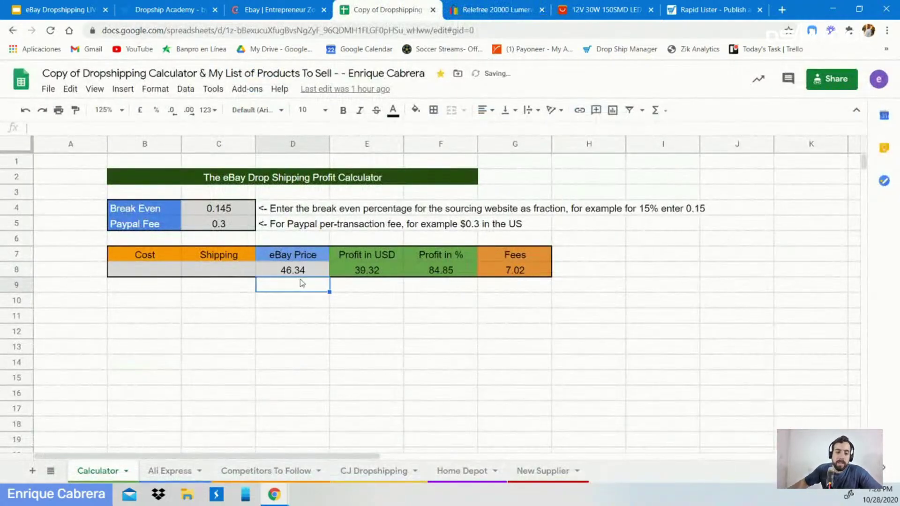
- Enter 0 for shipping and the AliExpress price of the green 20W light, 16.32, as the cost in the profit calculator
click(238, 277)
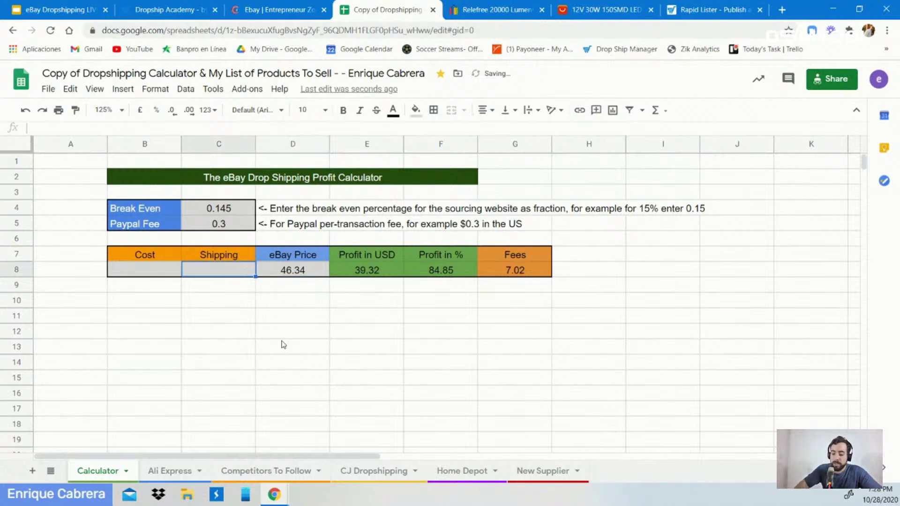
text(0)
key(Return)
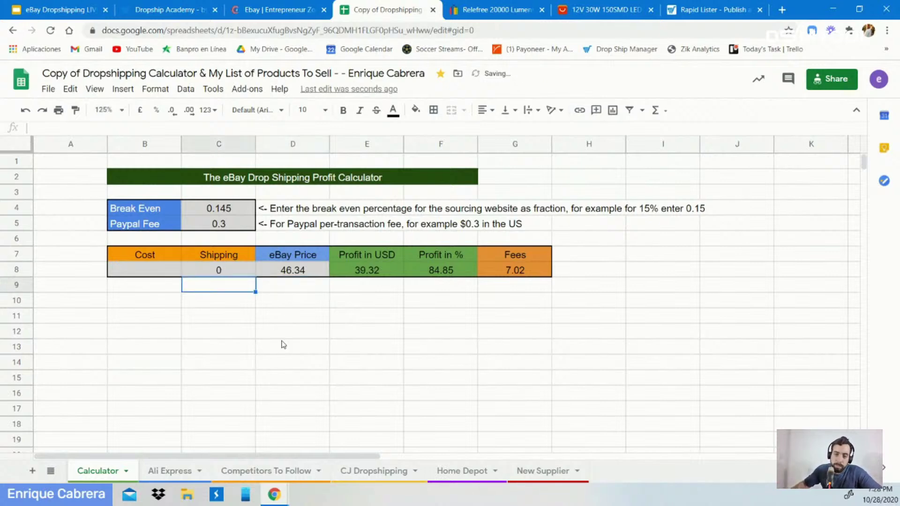
click(139, 271)
click(595, 6)
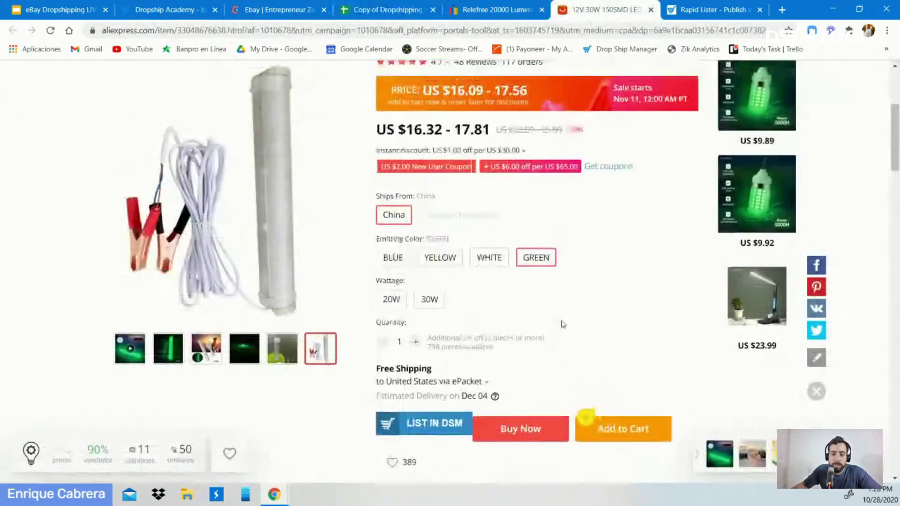
scroll(560, 321, up, 2)
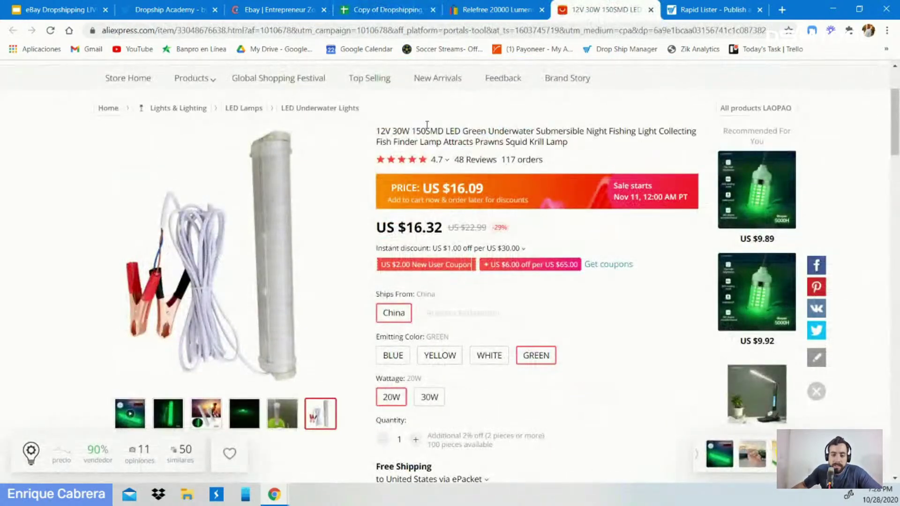
click(361, 10)
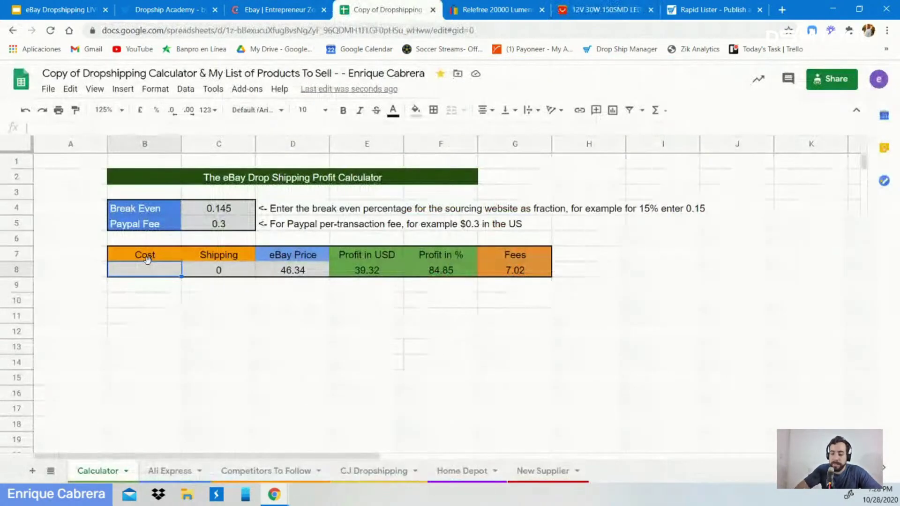
text(16.32)
key(Return)
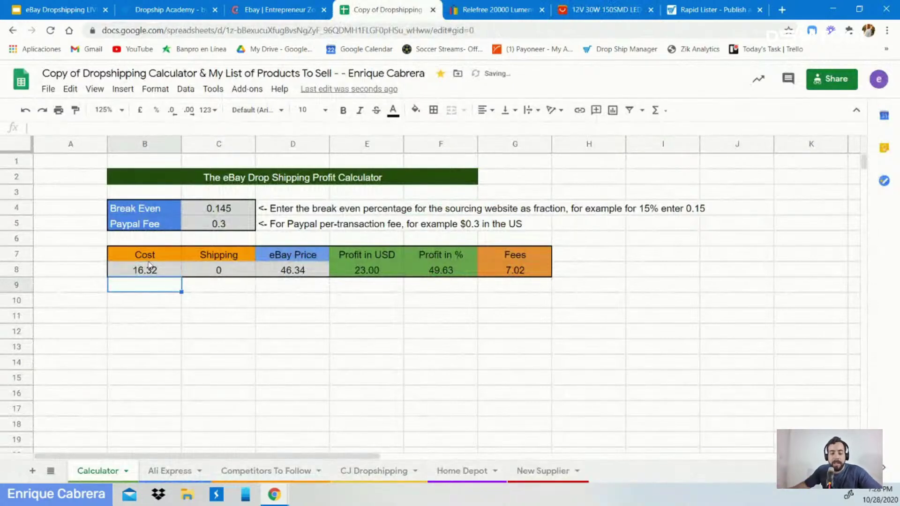
- Check the calculated profit in USD and the fees for the fishing light
click(361, 297)
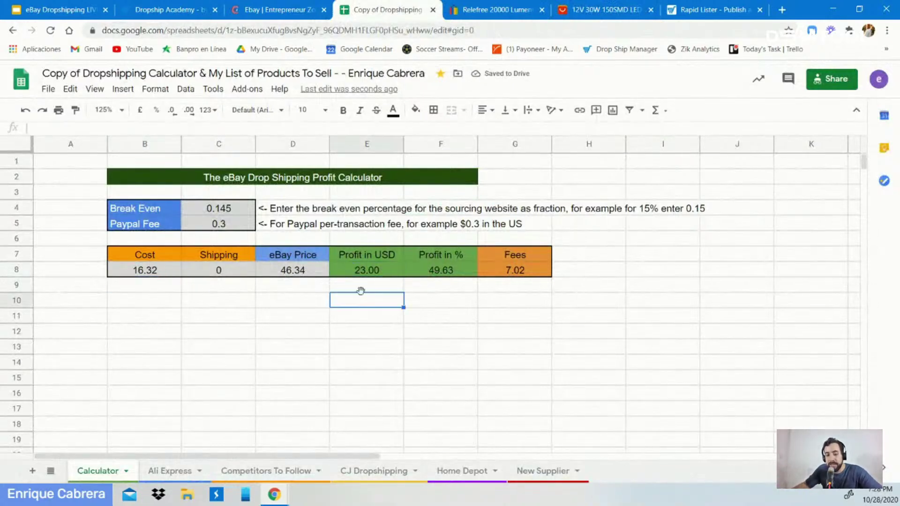
click(362, 275)
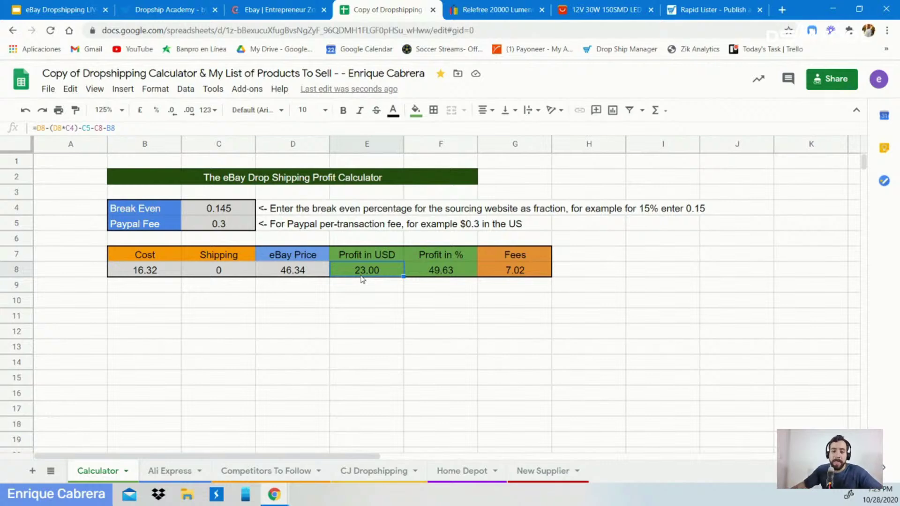
click(536, 275)
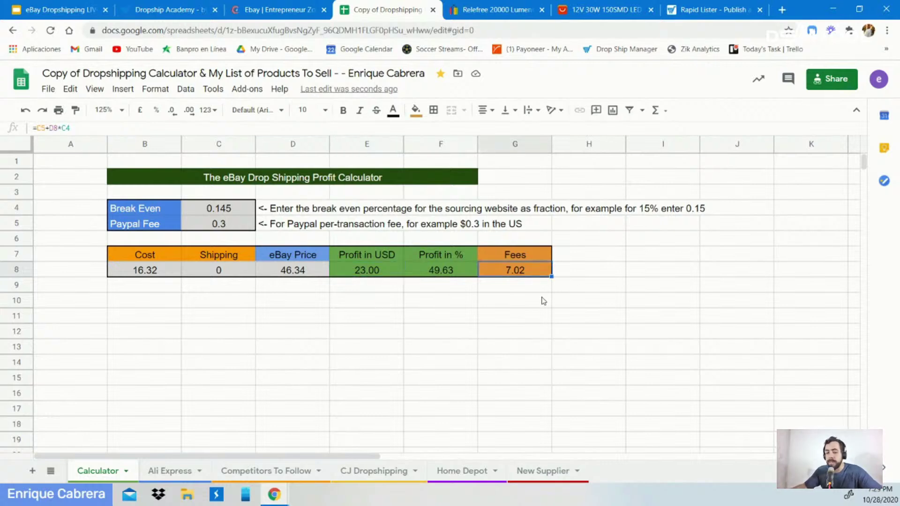
click(320, 290)
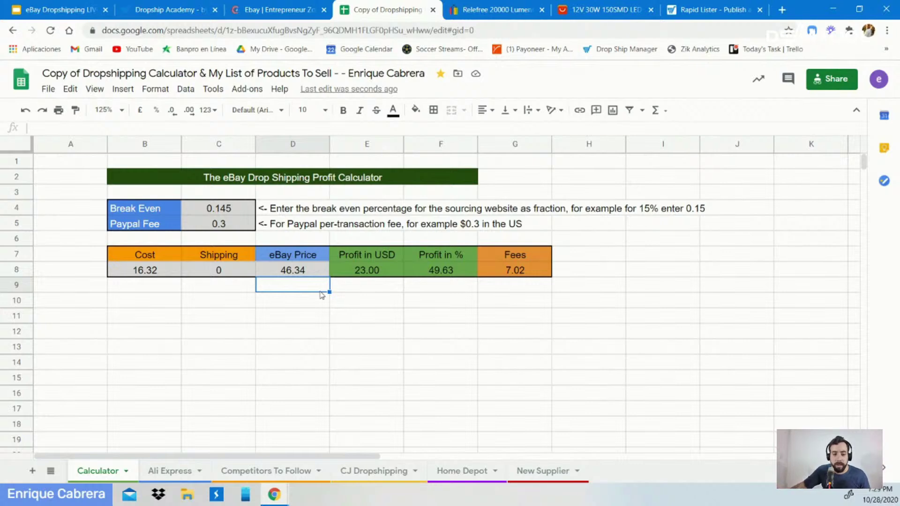
- Set the eBay price in the profit calculator to 45.99 and check the calculated fees
click(305, 271)
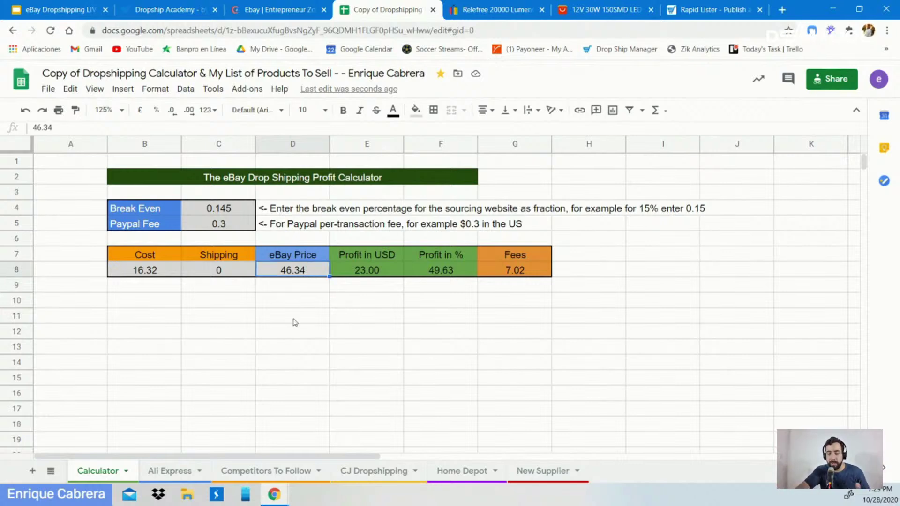
text(45.99)
key(Return)
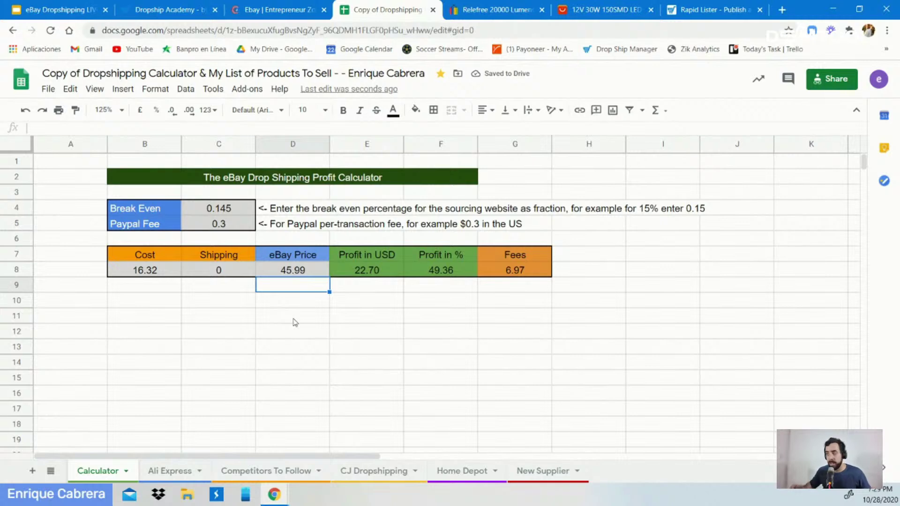
click(506, 275)
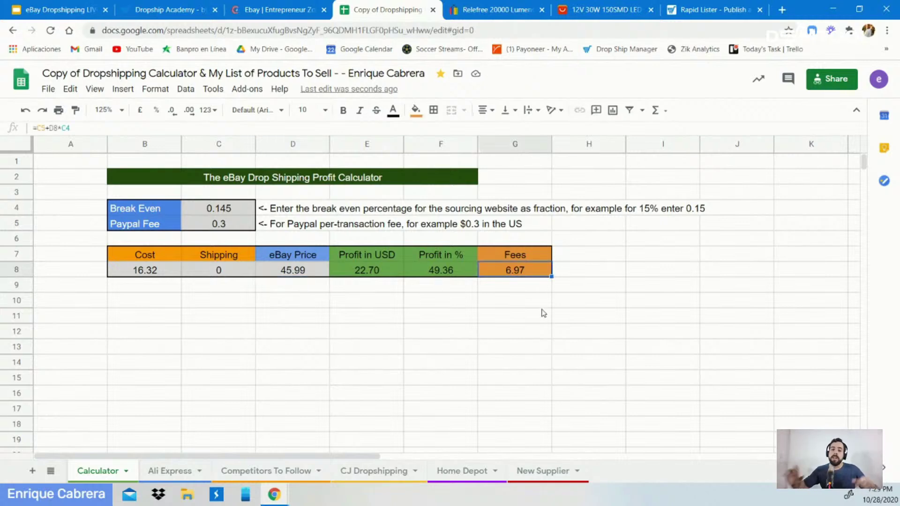
- Switch to the DSM Tool draft and examine the target price and estimated profit of the 20W and 30W variations
click(713, 10)
scroll(379, 237, up, 2)
scroll(370, 241, down, 1)
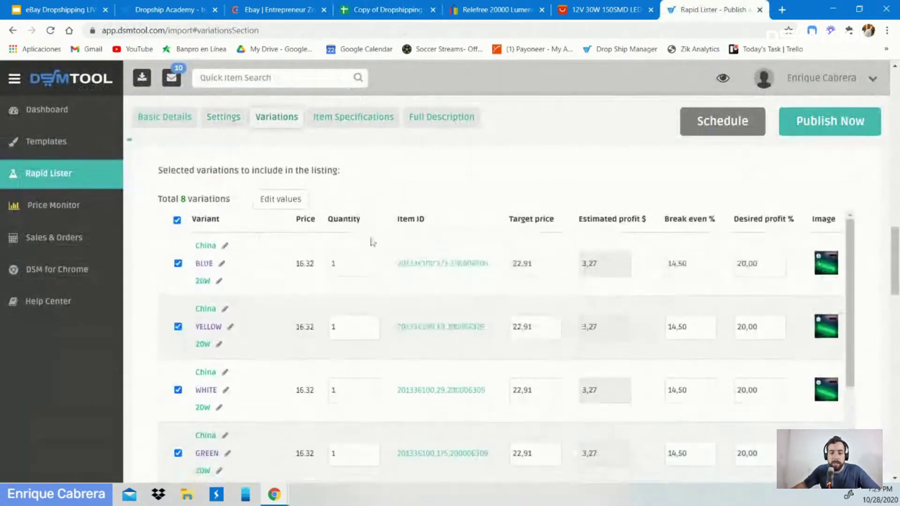
scroll(460, 234, down, 3)
scroll(384, 292, up, 3)
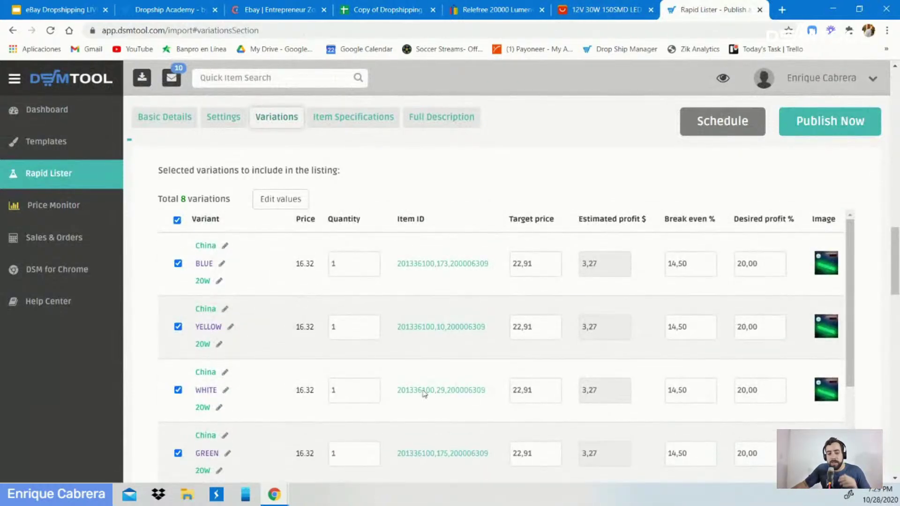
scroll(258, 282, down, 6)
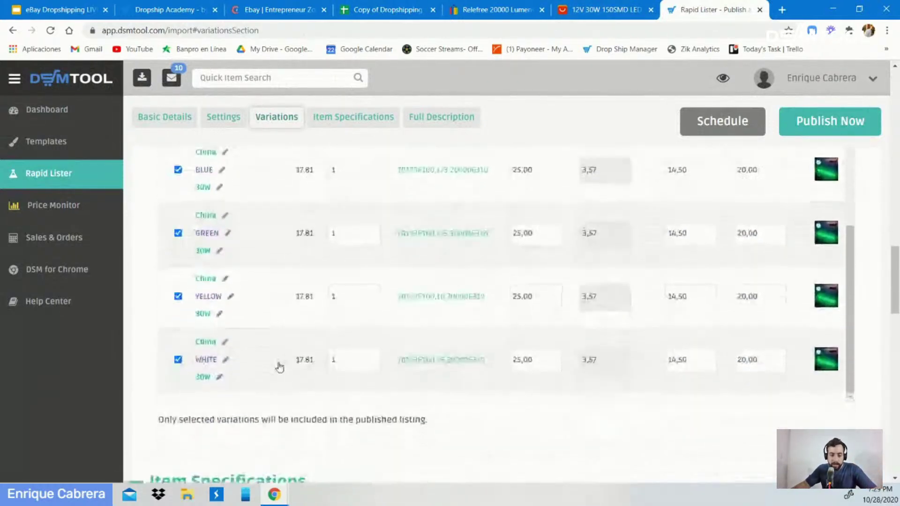
scroll(283, 363, up, 8)
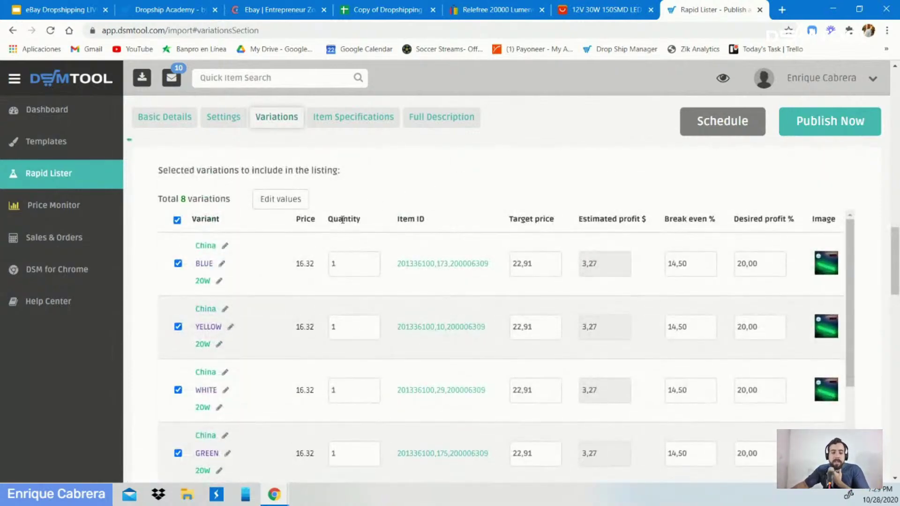
scroll(155, 415, down, 1)
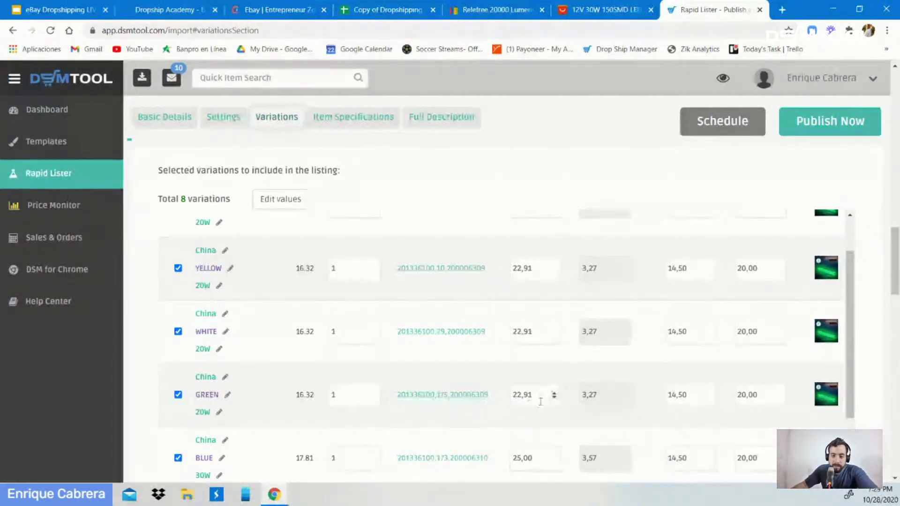
scroll(540, 402, up, 3)
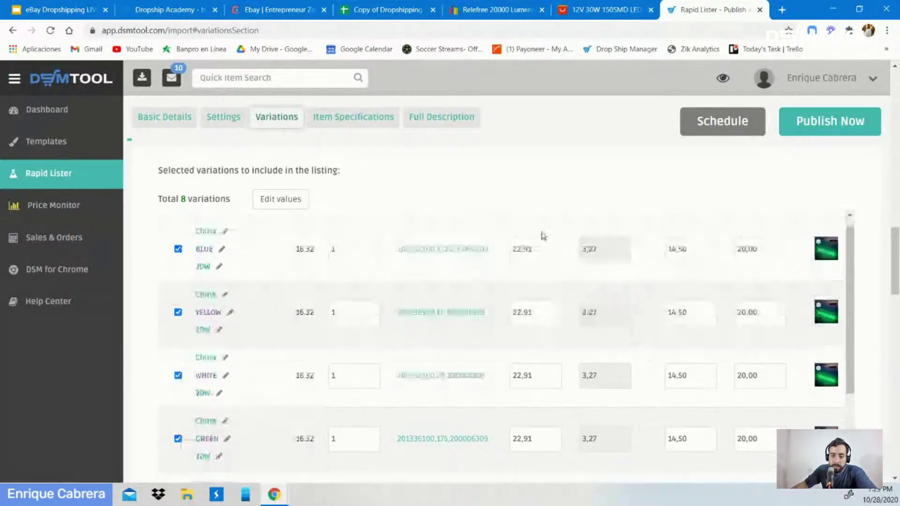
scroll(542, 235, down, 3)
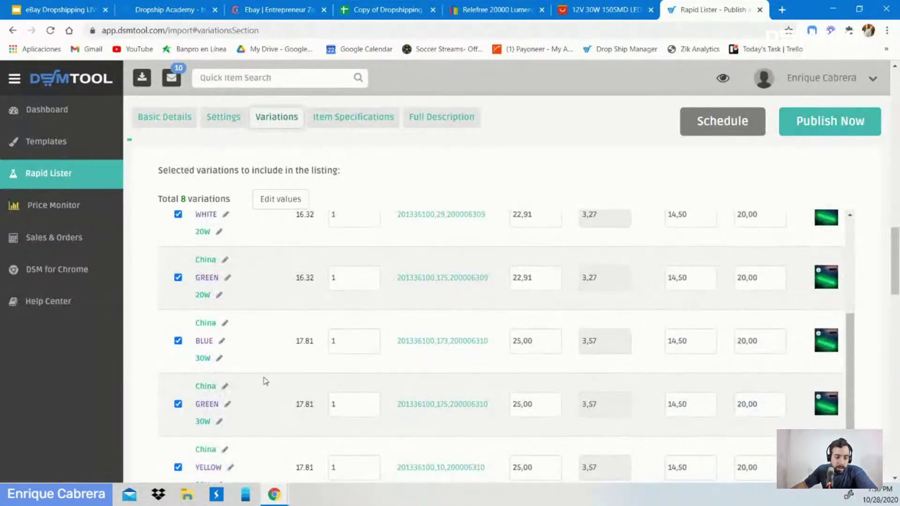
- Set the target price of the green 20W variation to 45.99
scroll(263, 384, up, 1)
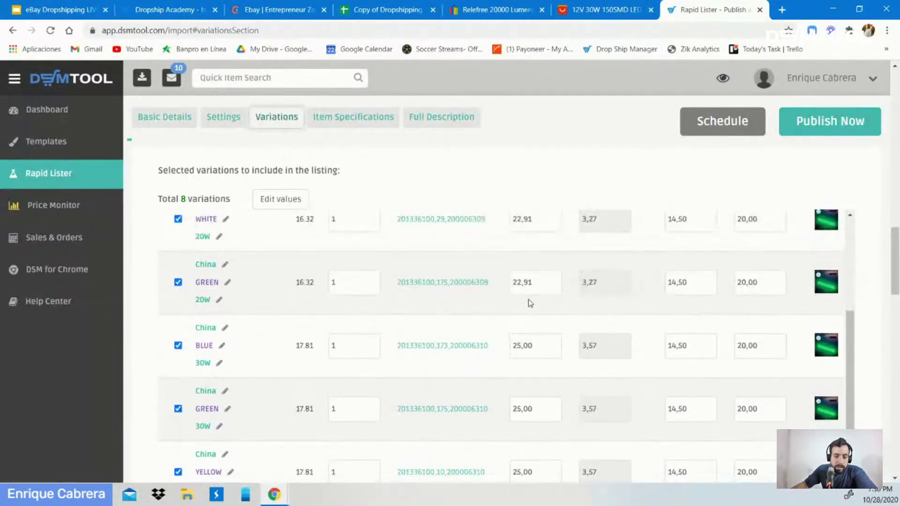
click(545, 285)
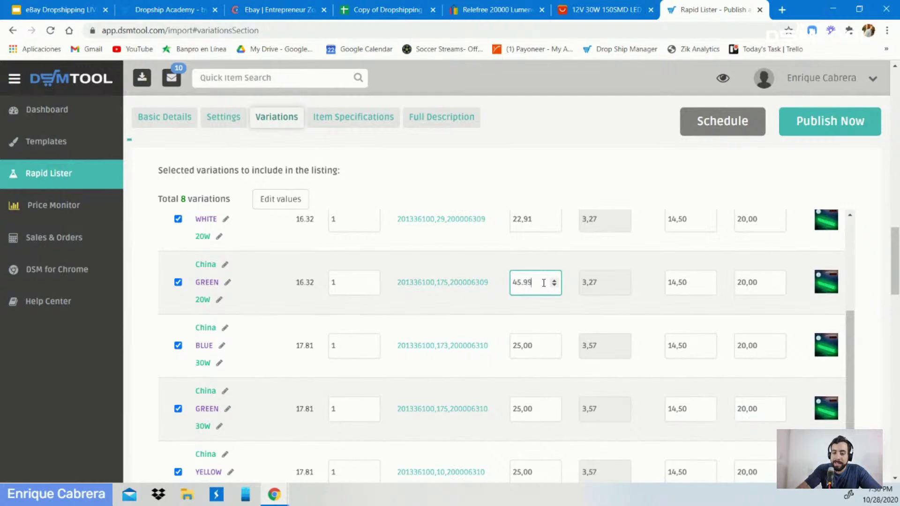
click(531, 264)
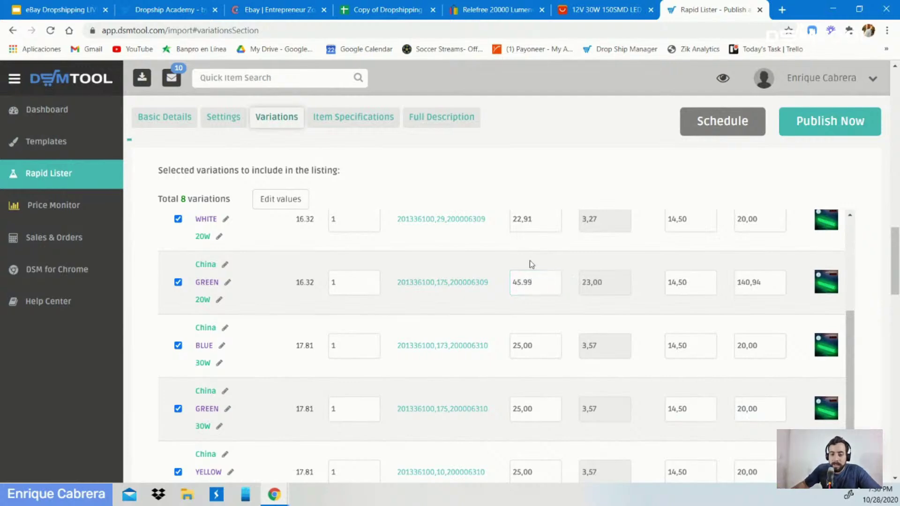
- Review the target price and estimated profit of all the 20W and 30W variations in the draft
scroll(682, 283, up, 4)
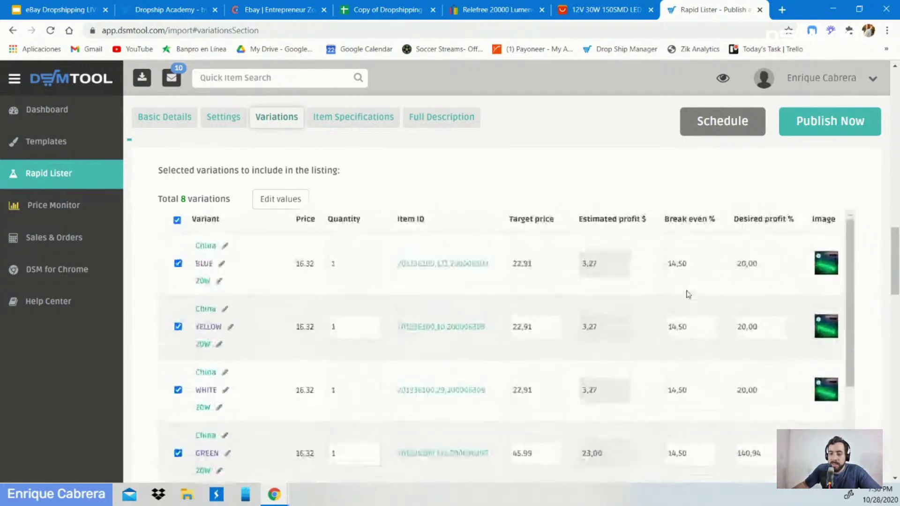
scroll(764, 244, down, 5)
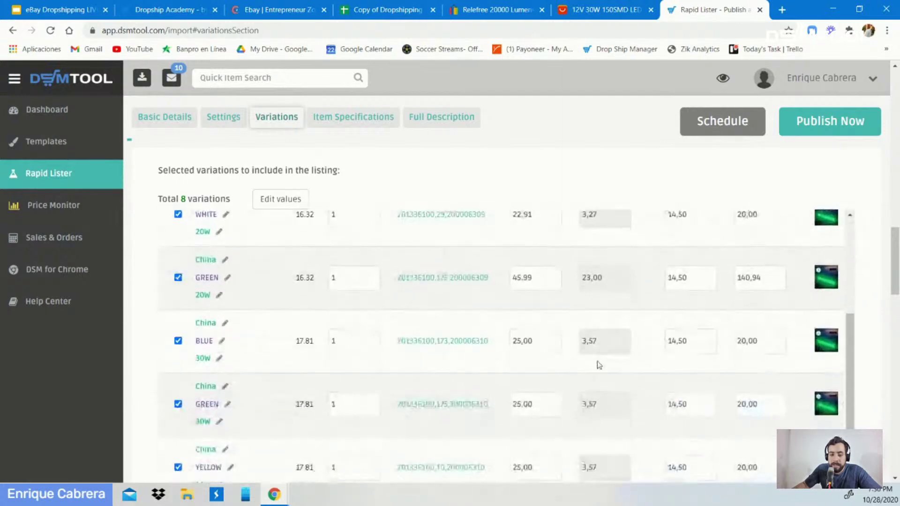
scroll(556, 392, down, 5)
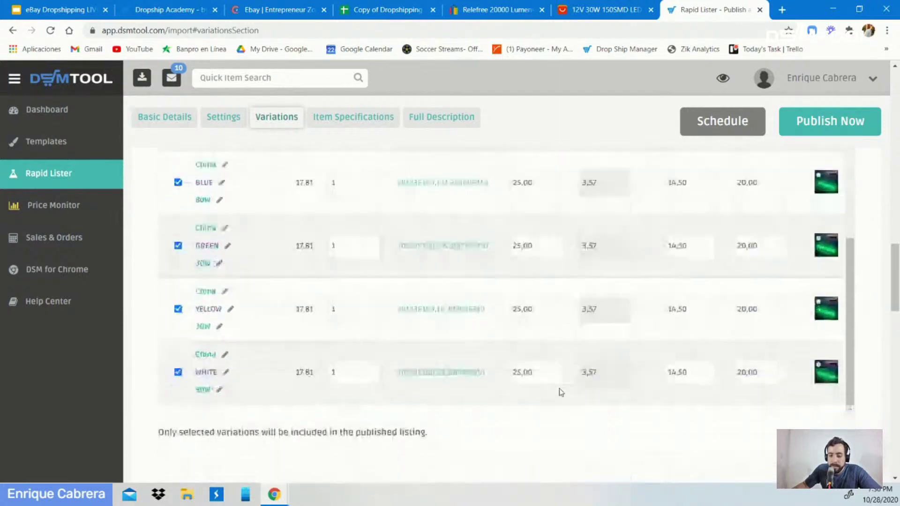
scroll(663, 374, up, 5)
scroll(680, 356, up, 1)
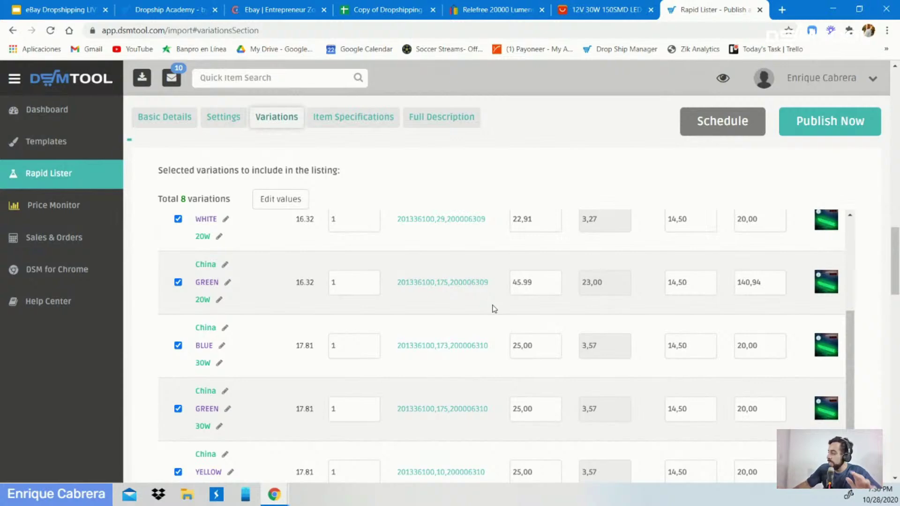
scroll(414, 280, up, 2)
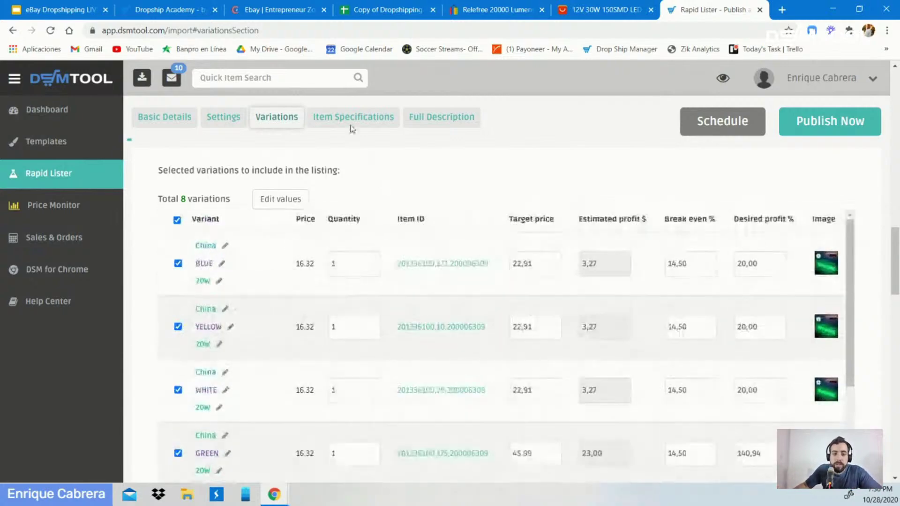
- Go to the draft's item specifications and examine which fields are filled in and which are empty
click(354, 117)
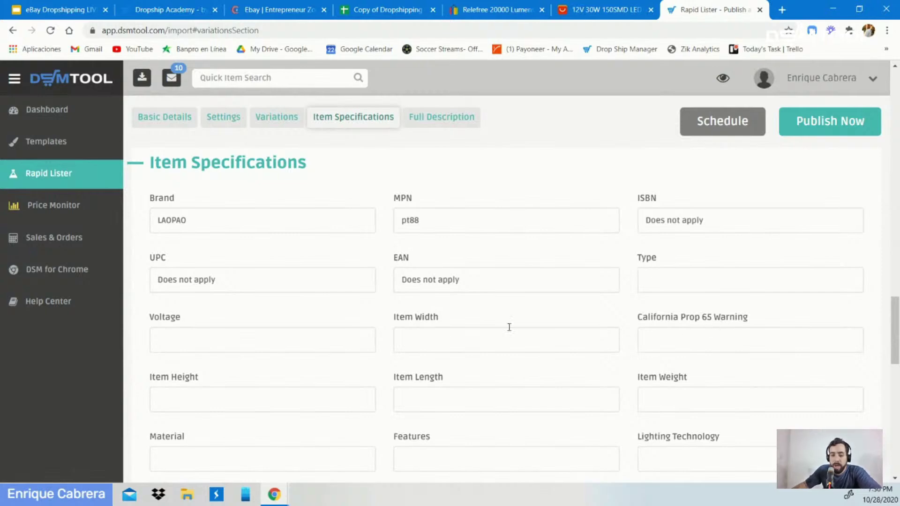
scroll(493, 276, down, 1)
scroll(509, 284, down, 2)
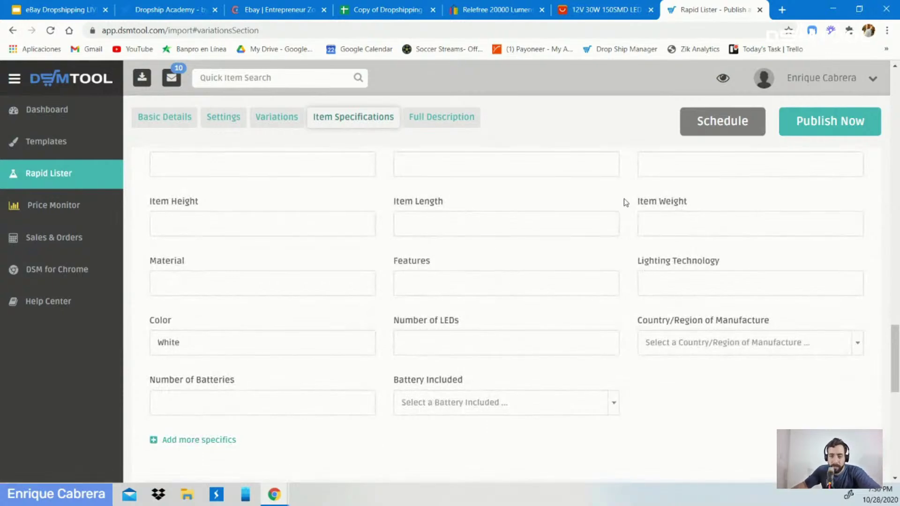
scroll(327, 244, up, 1)
scroll(327, 244, up, 3)
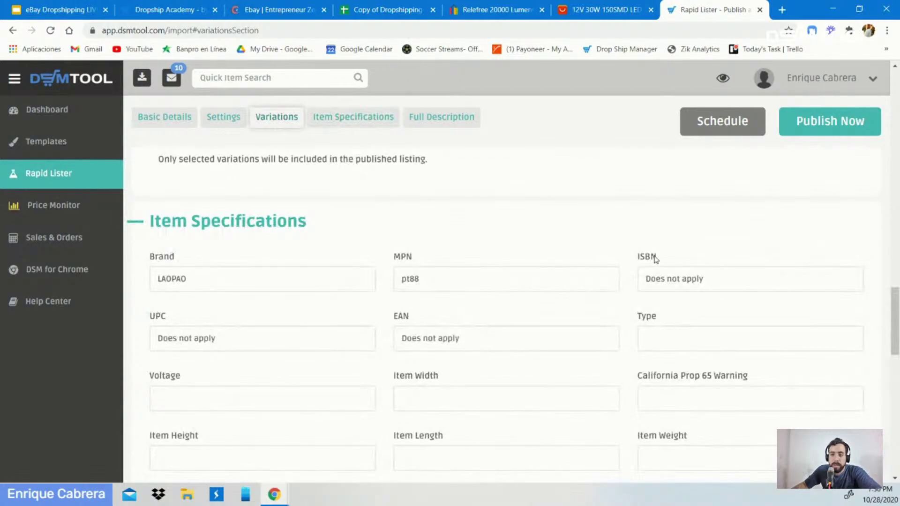
scroll(656, 259, down, 1)
- Switch to the AliExpress product page and examine the fishing light's specifications
click(605, 10)
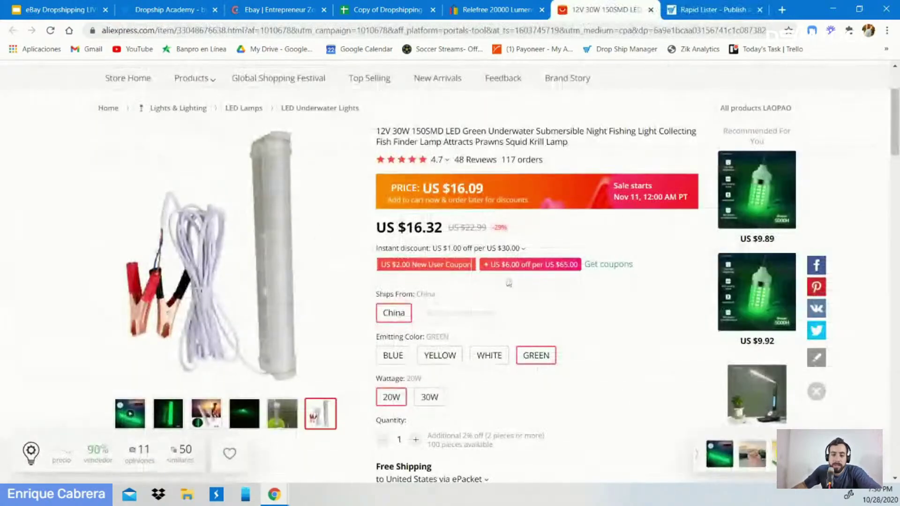
scroll(509, 283, down, 12)
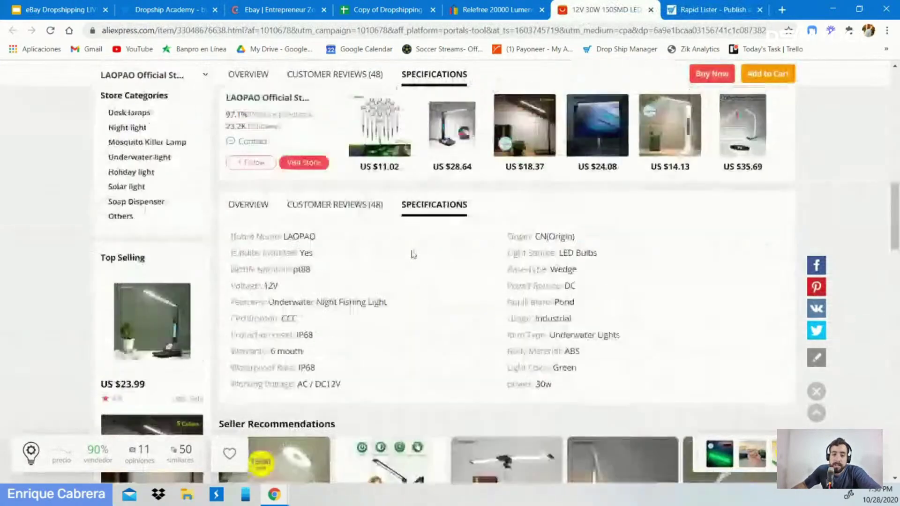
scroll(413, 254, up, 2)
scroll(469, 295, down, 1)
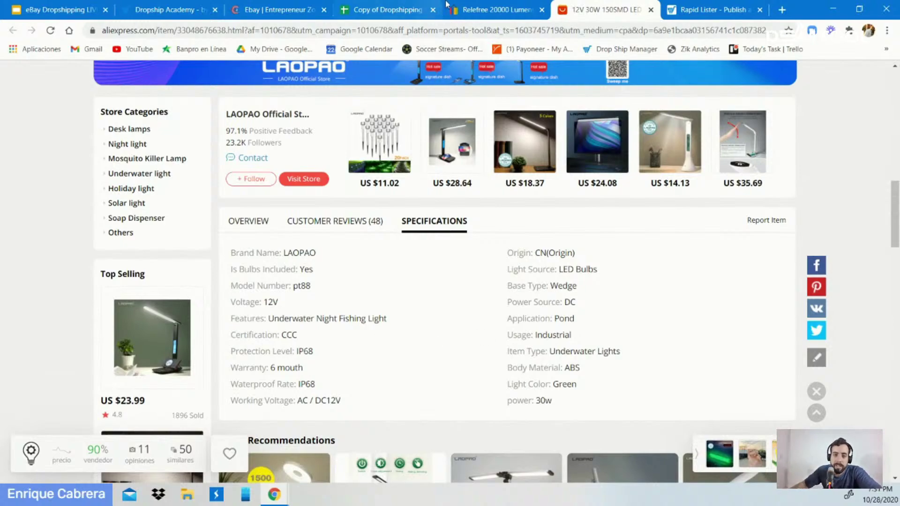
- Switch to the competitor's eBay listing and examine its item specifics
click(492, 9)
scroll(427, 258, down, 10)
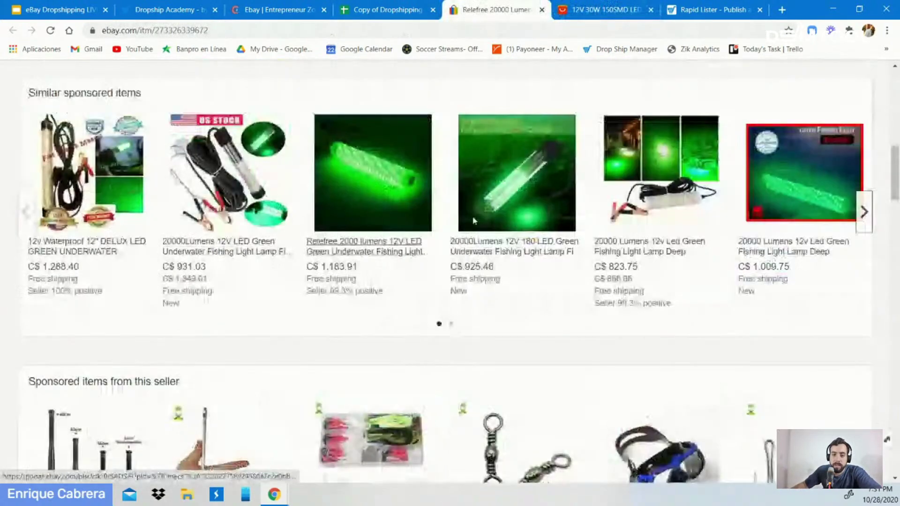
scroll(438, 249, down, 9)
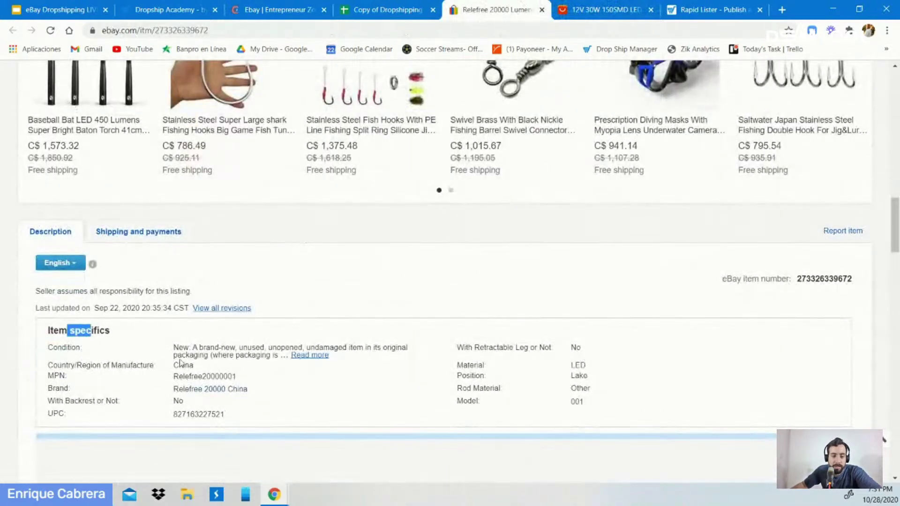
- Detach the DSM Tool draft into its own window beside the eBay listing, showing its item specifications
drag(707, 7, 108, 96)
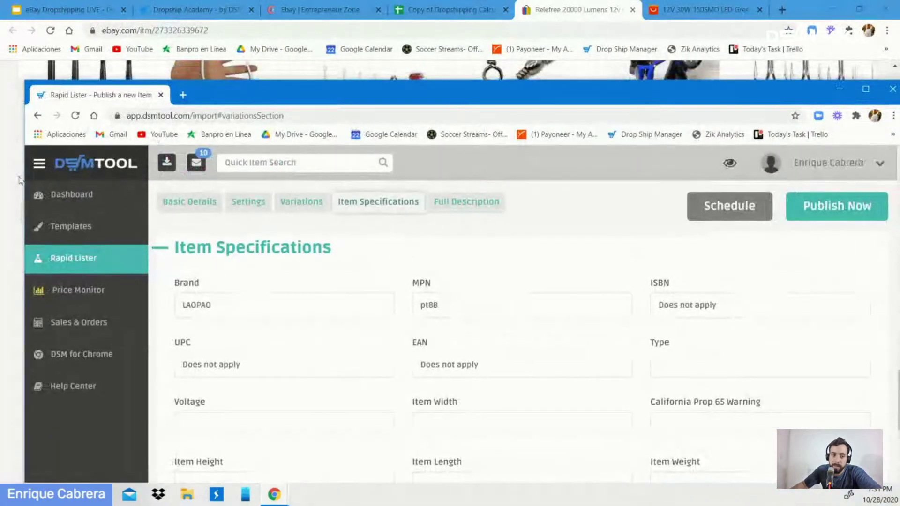
key(super+Right)
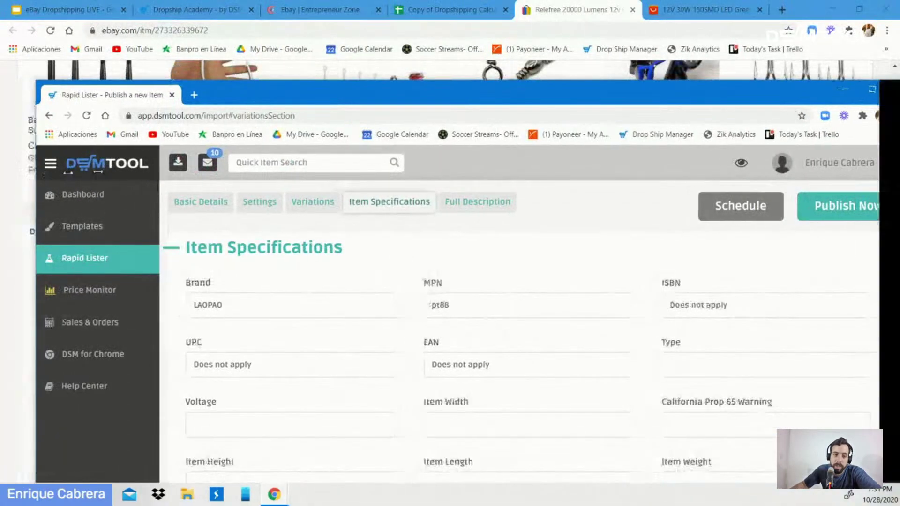
scroll(732, 176, down, 5)
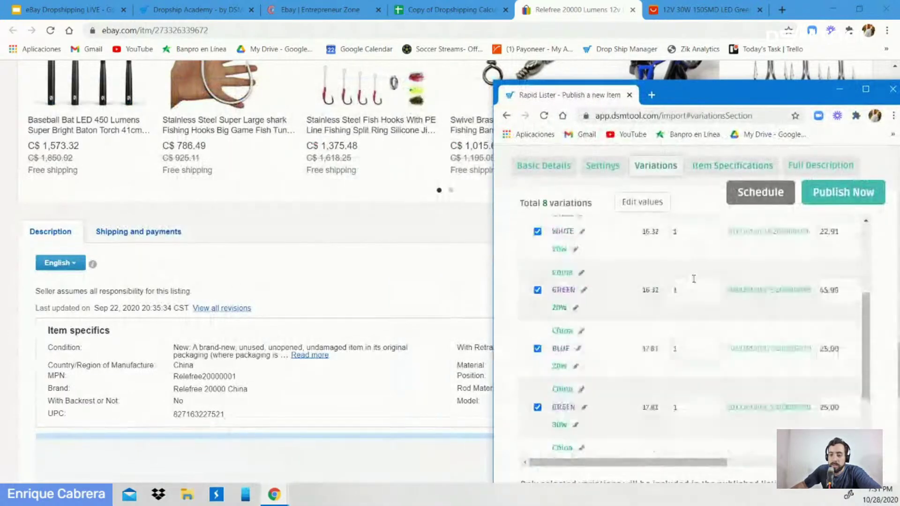
scroll(689, 307, down, 10)
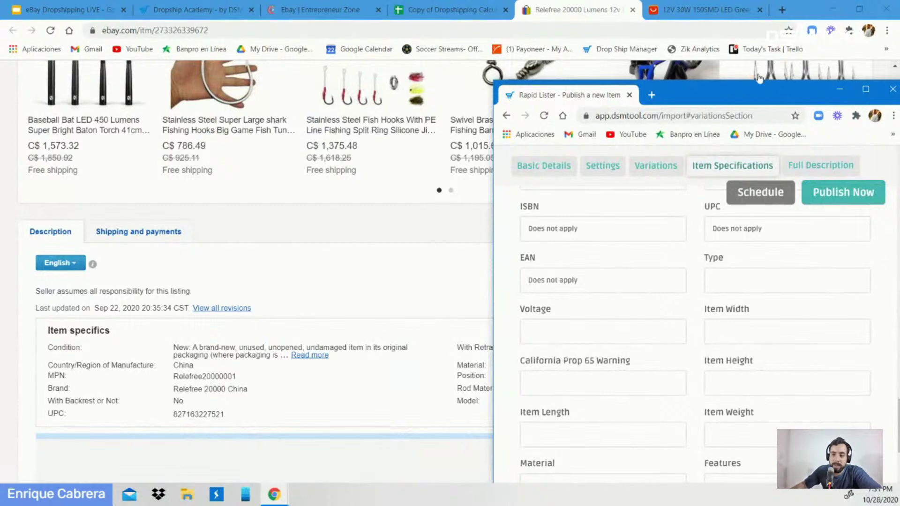
drag(716, 100, 720, 22)
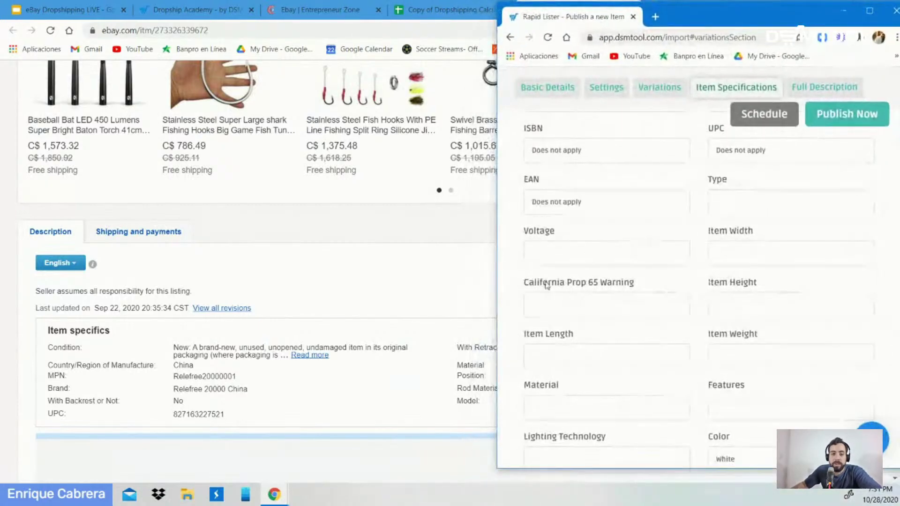
- Show the AliExpress specifications behind the DSM Tool window so both can be viewed side by side
click(446, 10)
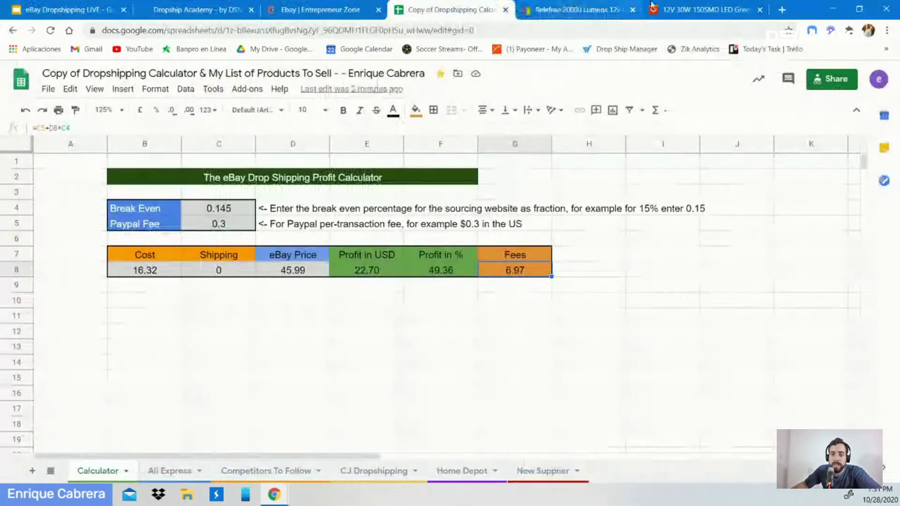
click(704, 9)
mouse_move(274, 495)
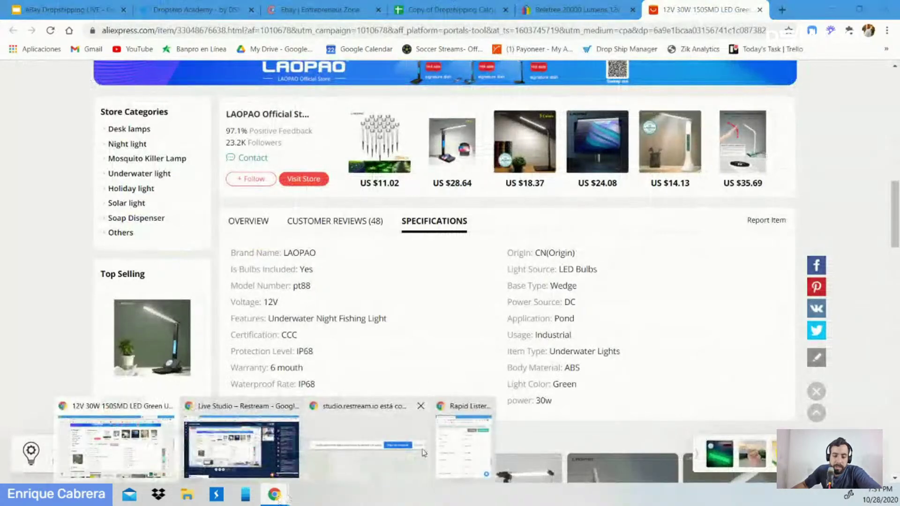
click(458, 441)
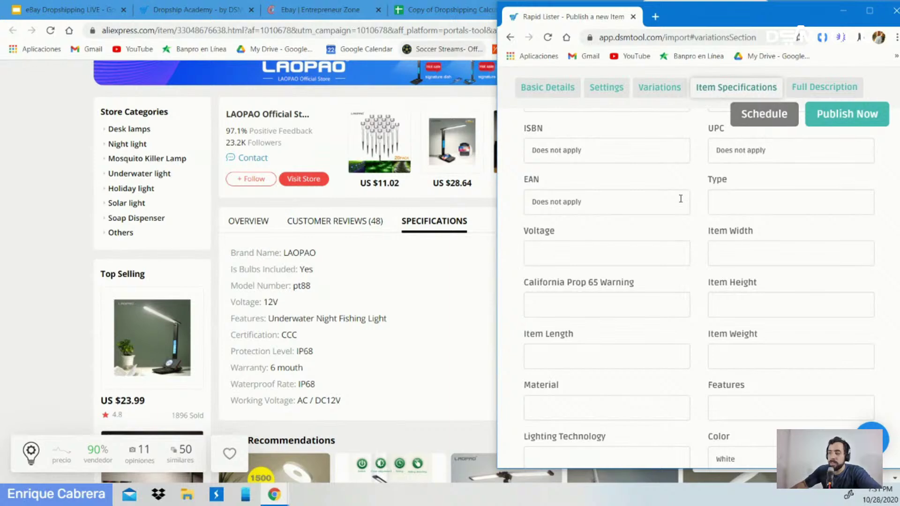
- Compare the draft's brand and MPN with the AliExpress specifications and check the suggestions for the brand
scroll(639, 227, up, 3)
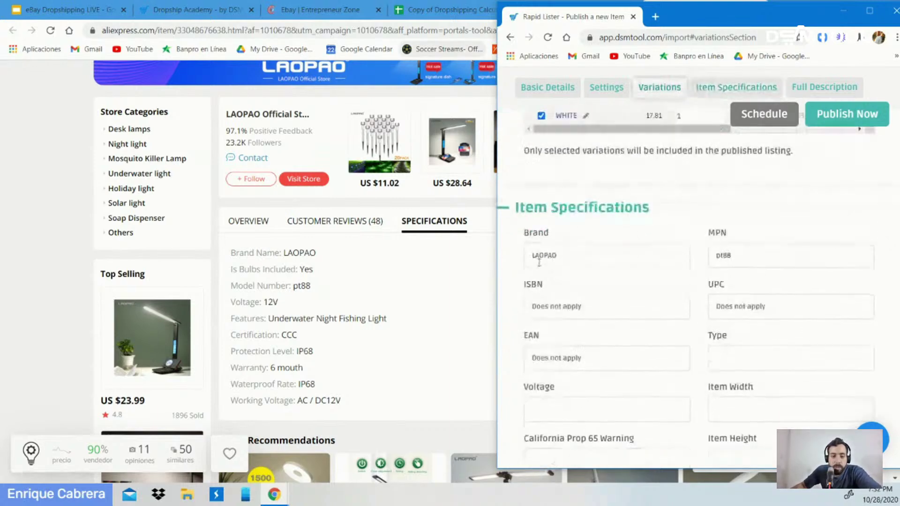
scroll(639, 228, down, 2)
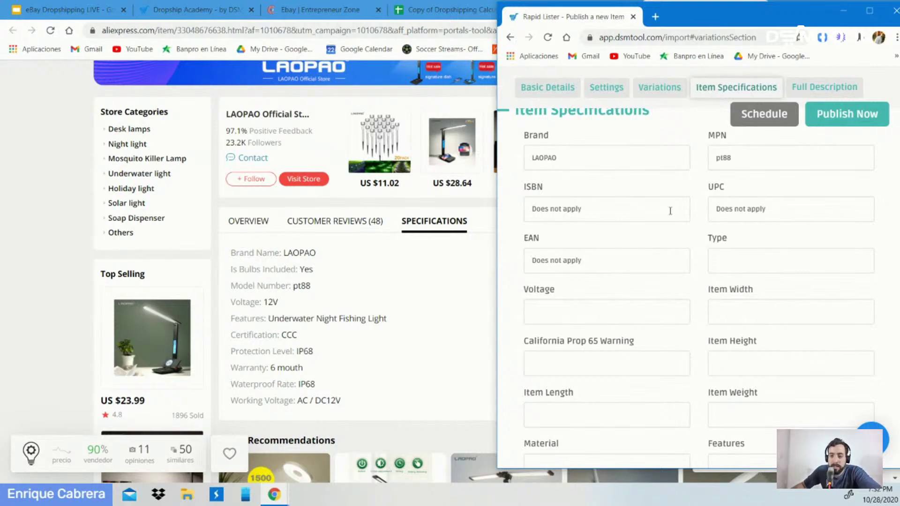
scroll(670, 211, up, 2)
scroll(732, 206, down, 1)
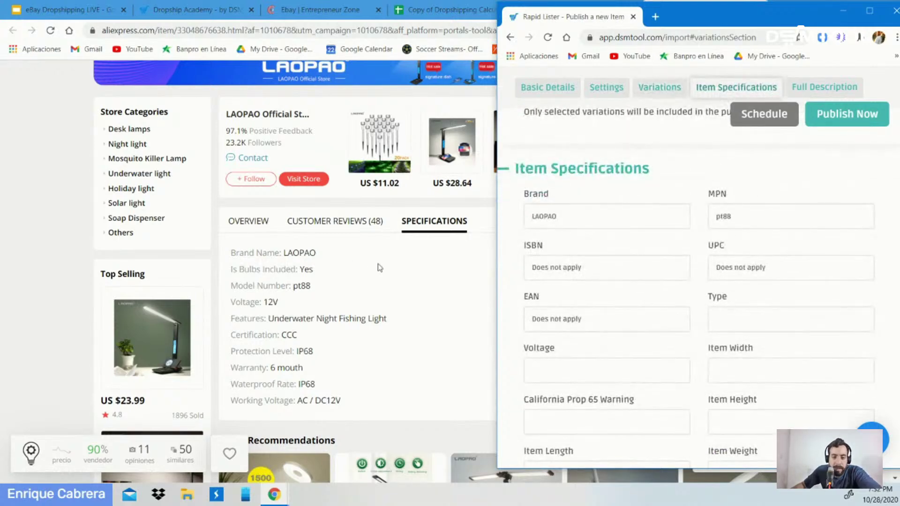
double_click(533, 208)
click(608, 220)
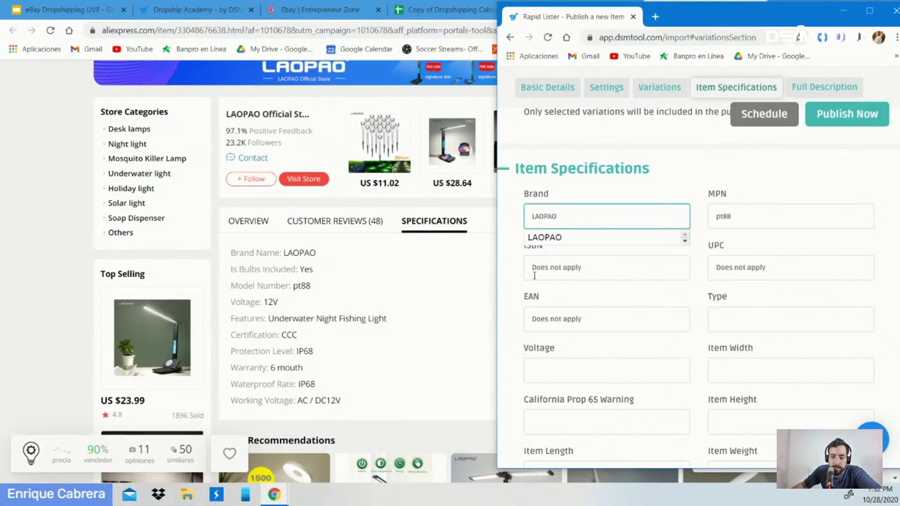
click(508, 279)
- Compare the draft's empty specification fields, such as voltage, material and features, with the AliExpress specifications
scroll(769, 234, down, 3)
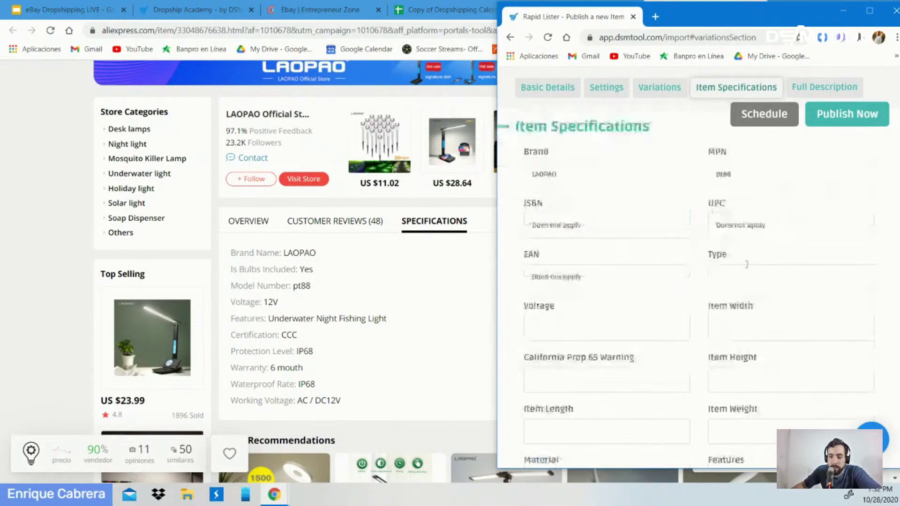
scroll(774, 244, down, 4)
scroll(744, 308, up, 3)
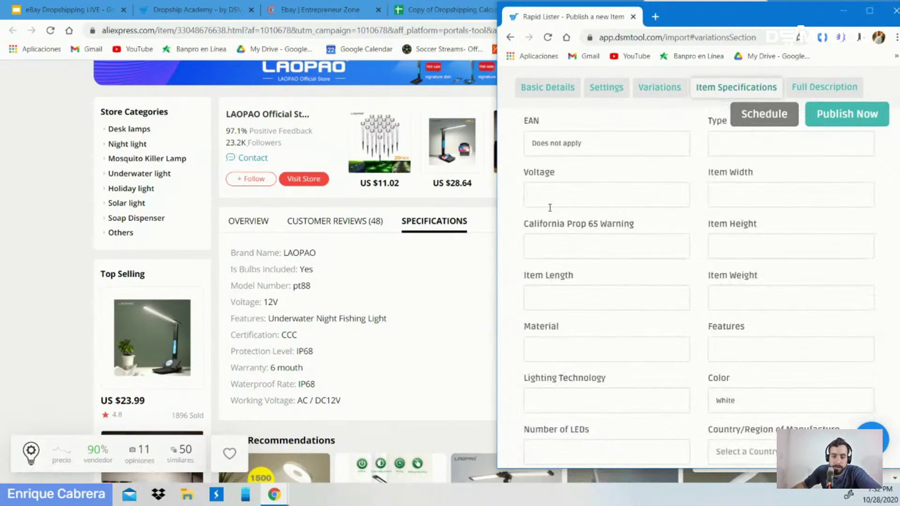
scroll(788, 159, up, 1)
scroll(523, 274, down, 1)
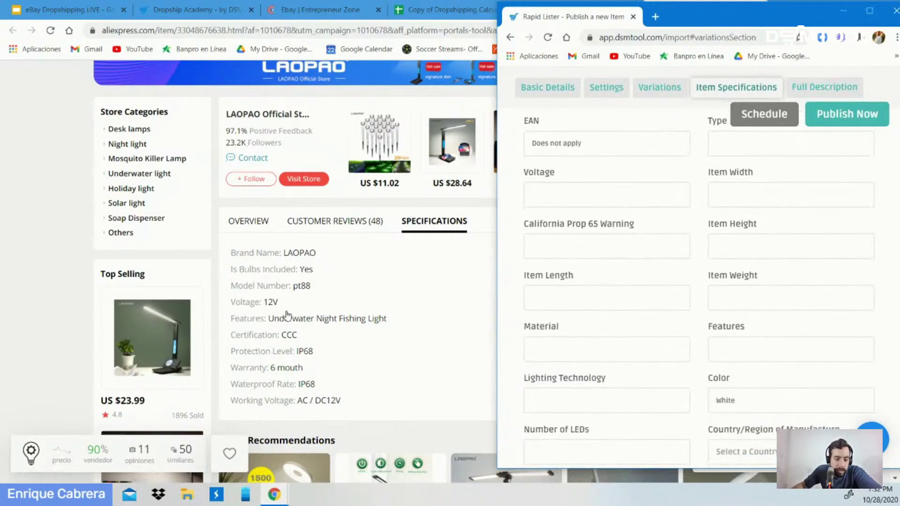
scroll(765, 237, down, 1)
scroll(767, 262, up, 5)
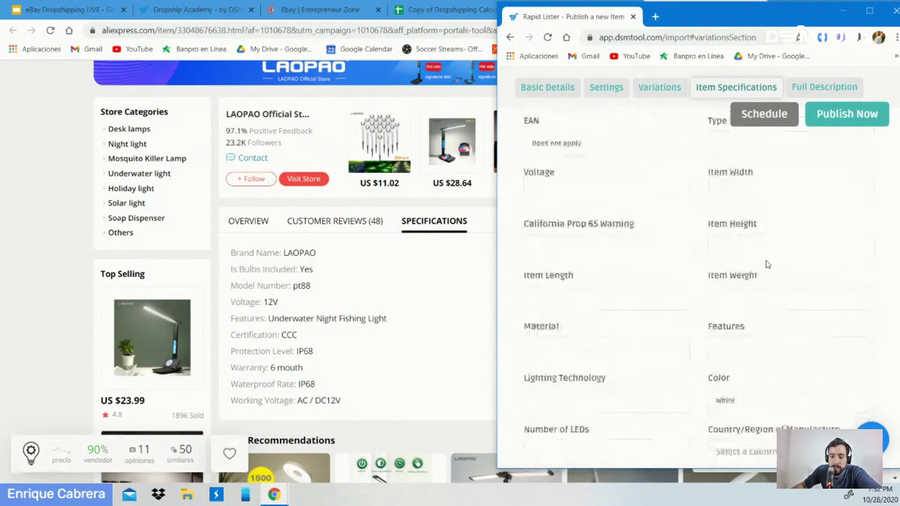
scroll(731, 272, up, 1)
- Show the draft's last specification fields and move its window to uncover the second column of AliExpress specifications
scroll(748, 283, down, 5)
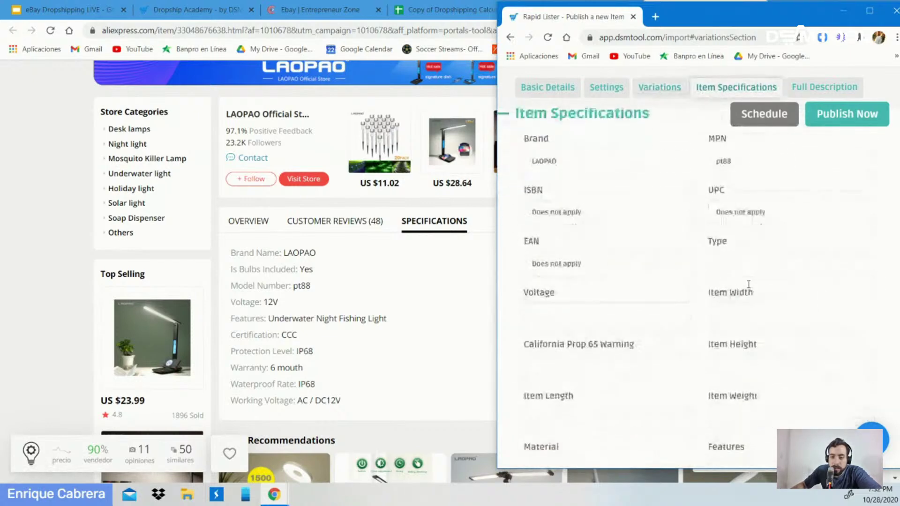
scroll(750, 284, down, 1)
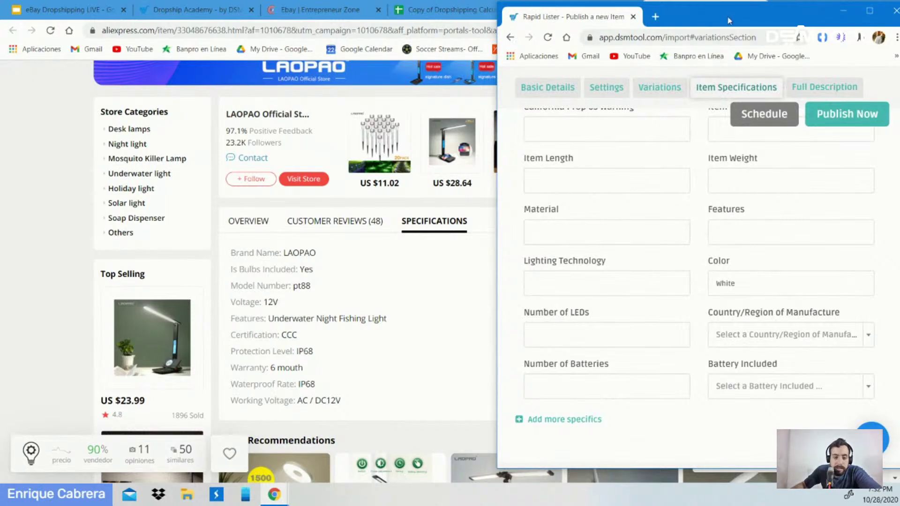
drag(729, 21, 288, 19)
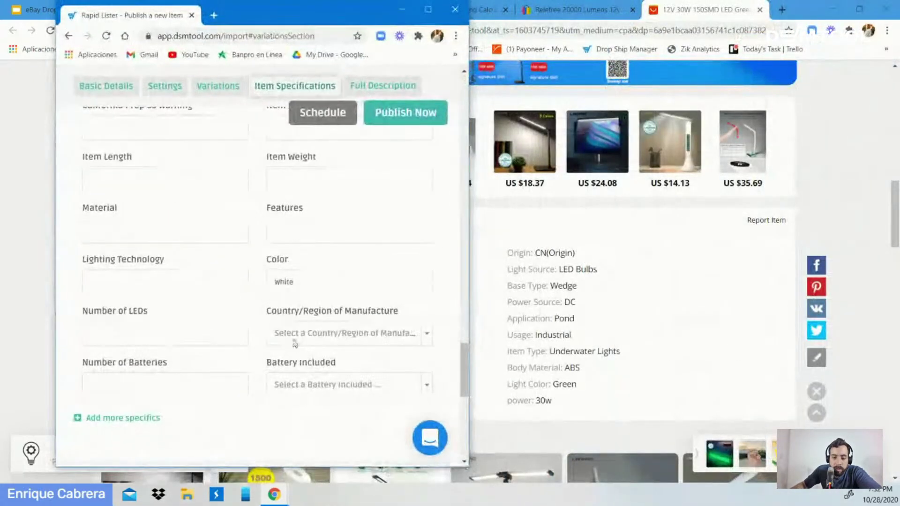
- Replace the draft's Color specification with the suggested value Green
click(327, 286)
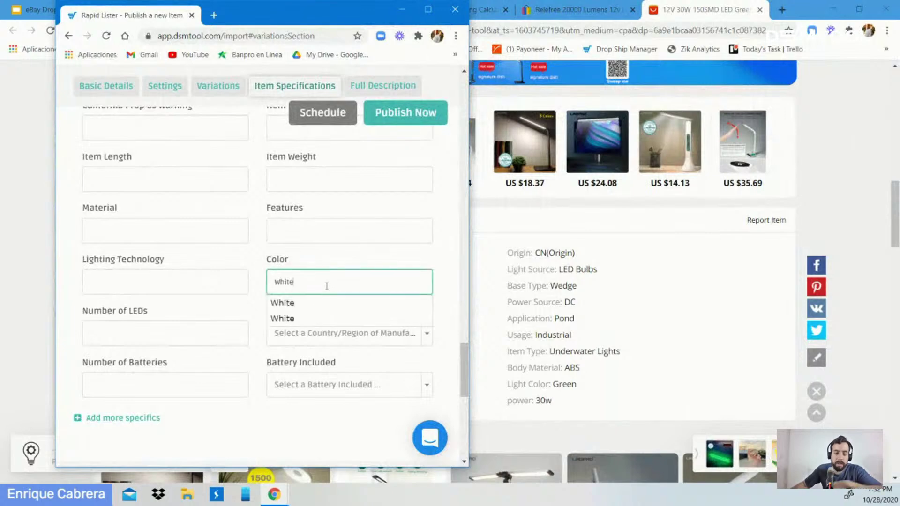
key(BackSpace)
key(BackSpace)
key(BackSpace)
key(BackSpace)
key(BackSpace)
text(G)
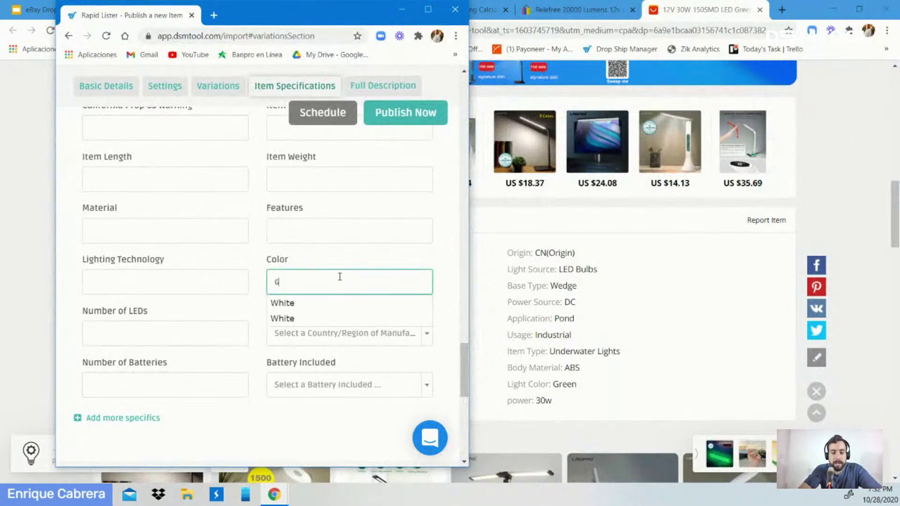
text(REEN)
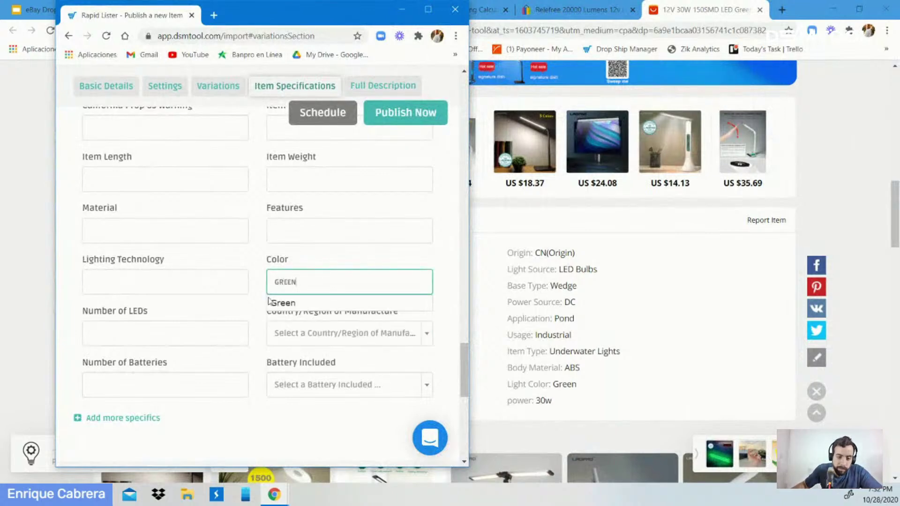
click(277, 303)
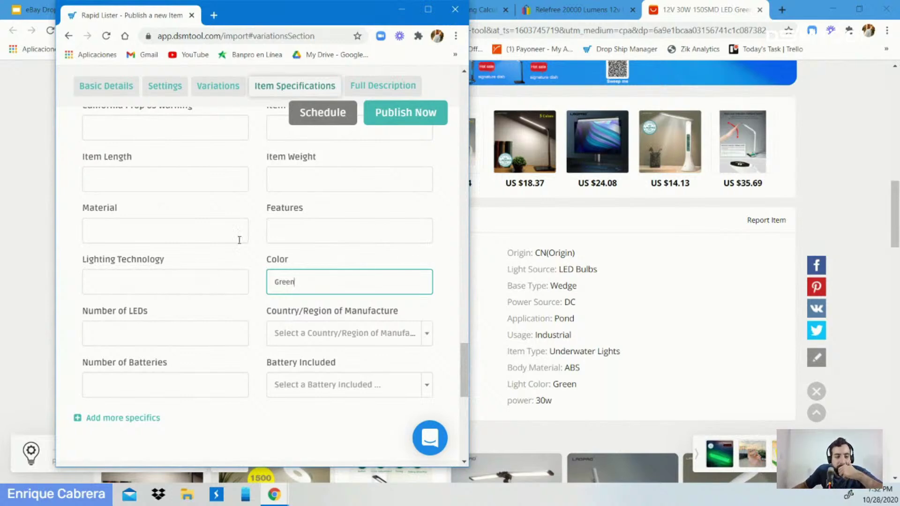
click(143, 216)
- Show the competitor's eBay listing for the Relefree 20000 Lumens light and place the draft window beside its item specifics
scroll(366, 249, up, 5)
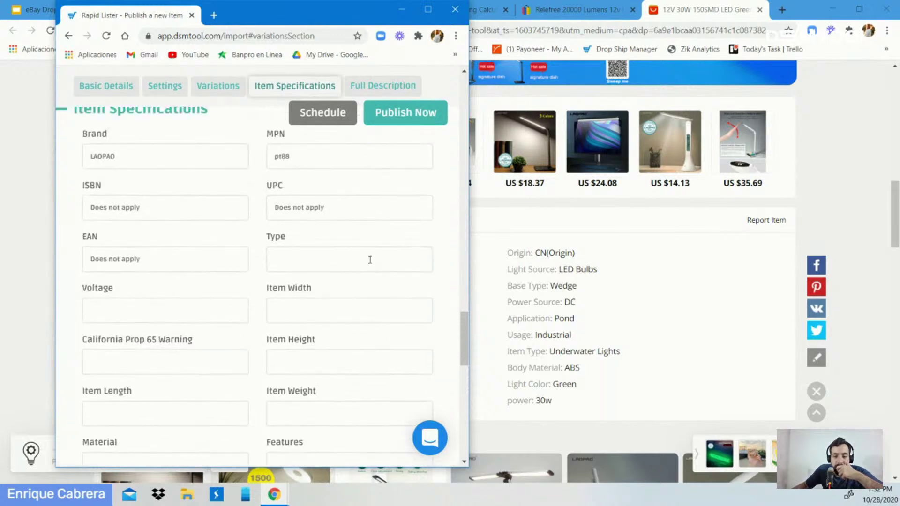
scroll(366, 270, down, 5)
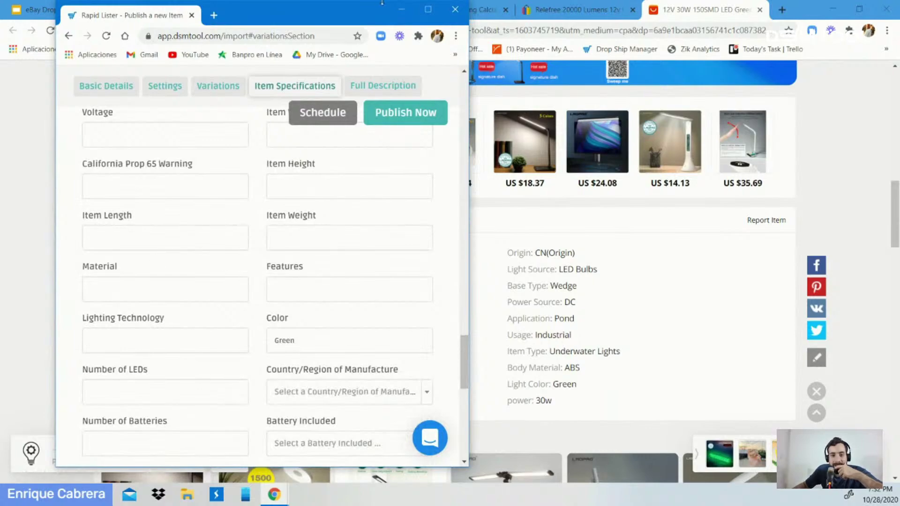
mouse_move(329, 13)
mouse_down()
mouse_move(450, 13)
mouse_move(308, 23)
mouse_move(314, 20)
mouse_up()
click(577, 9)
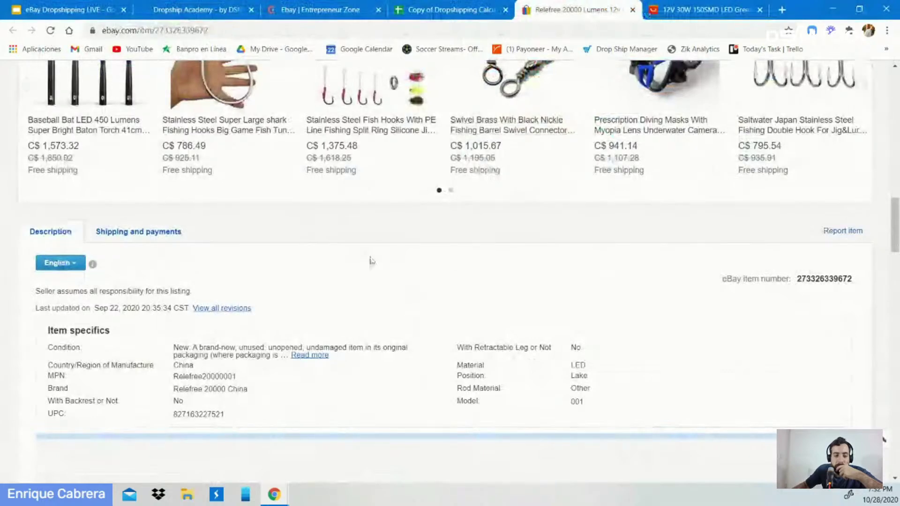
mouse_move(275, 495)
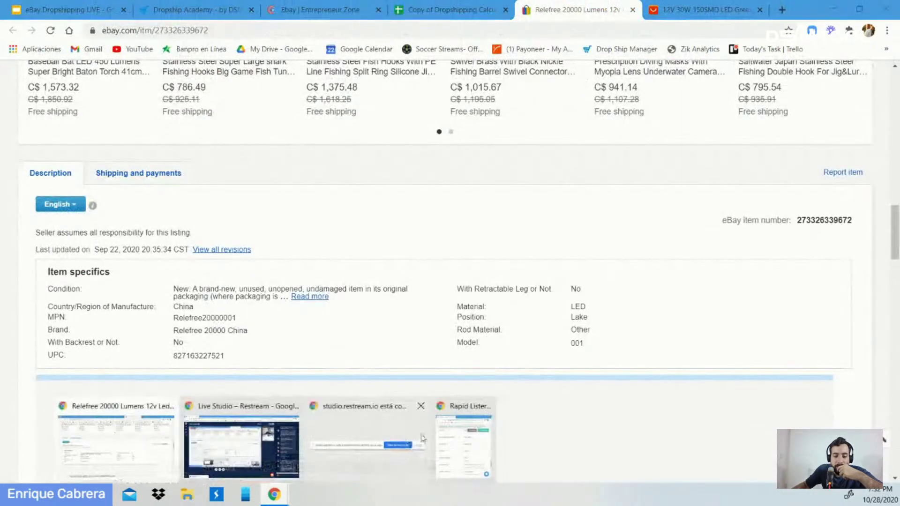
click(483, 443)
drag(348, 20, 712, 12)
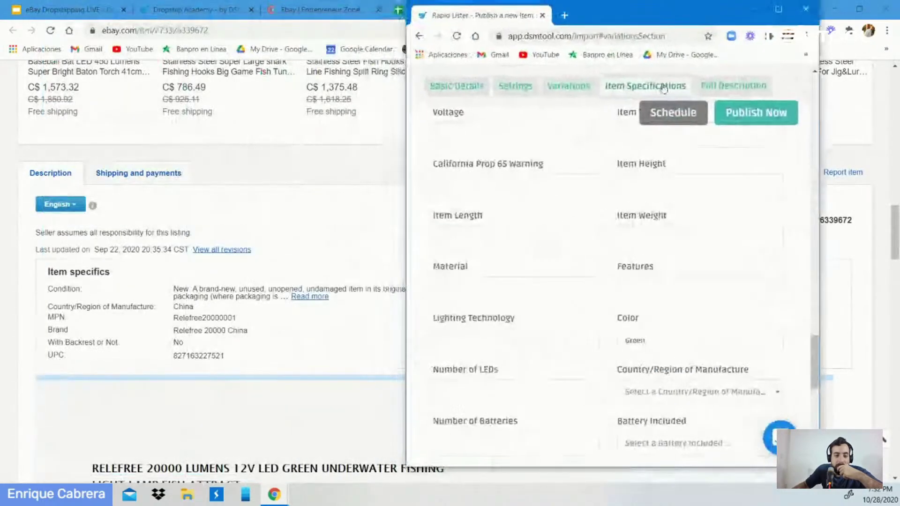
- Set the draft's Country/Region of Manufacture to China
scroll(280, 325, down, 1)
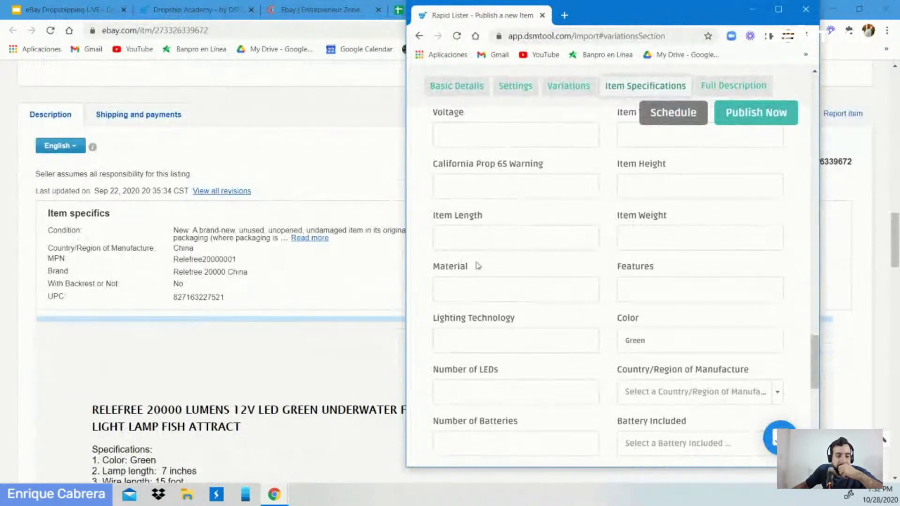
scroll(657, 288, down, 2)
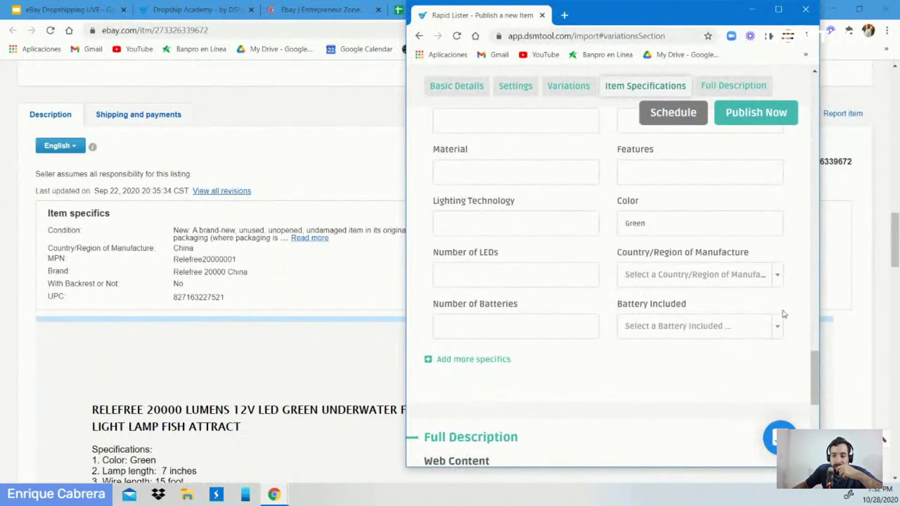
click(779, 283)
text(china)
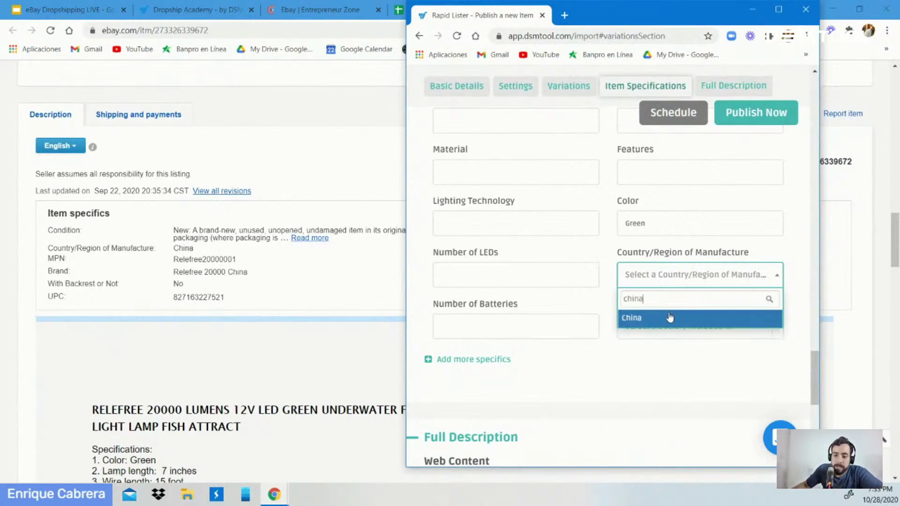
click(670, 319)
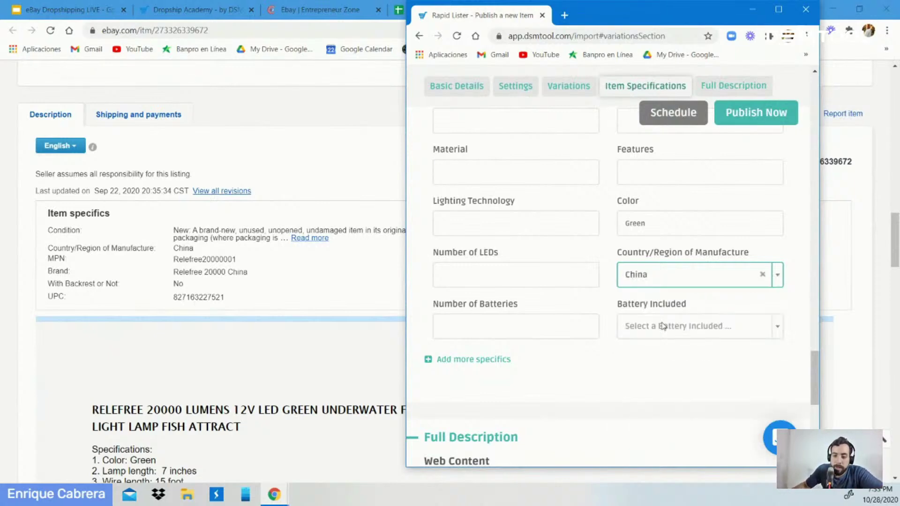
- Copy the MPN Relefree20000001 from the eBay listing's item specifics and replace the draft's MPN with it
scroll(563, 277, up, 7)
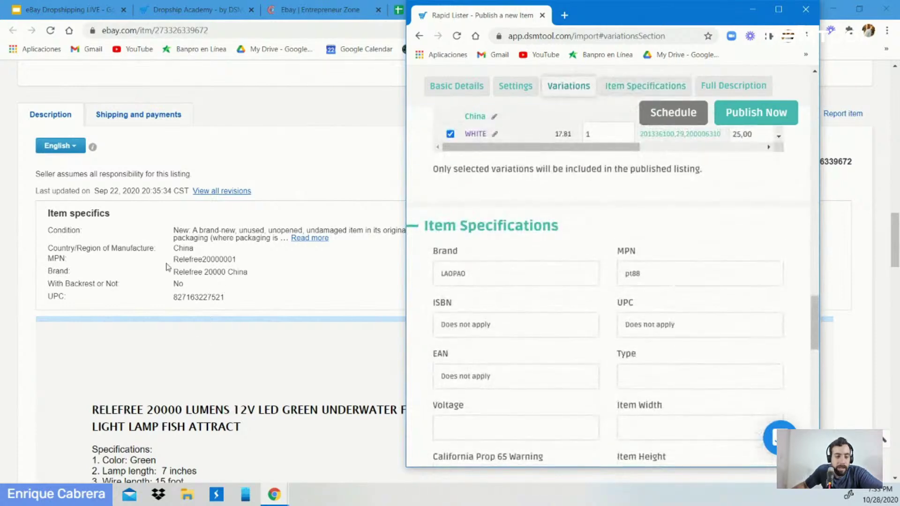
double_click(188, 261)
key(ctrl+c)
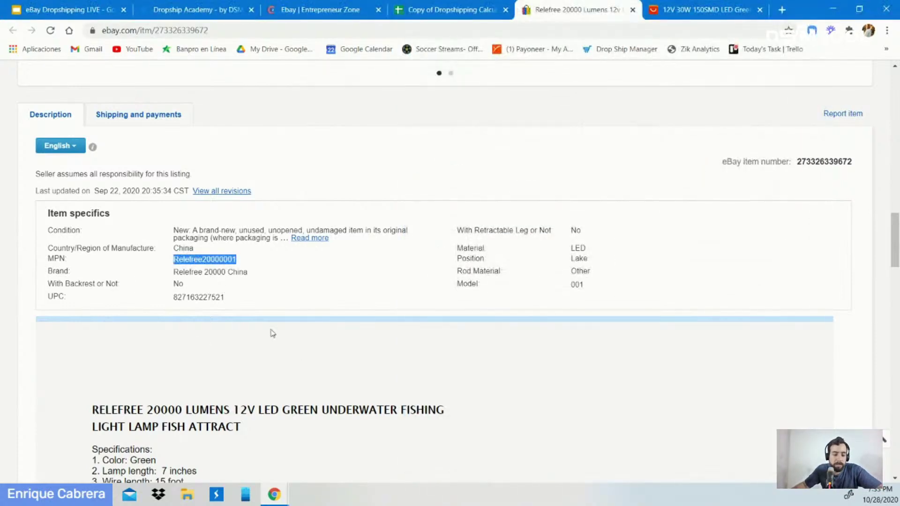
click(272, 493)
click(452, 431)
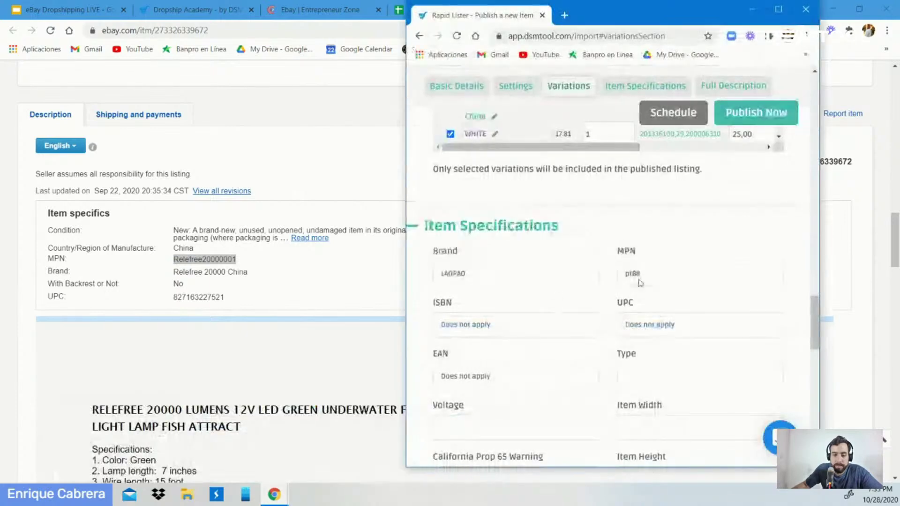
click(671, 281)
key(ctrl+a)
key(ctrl+v)
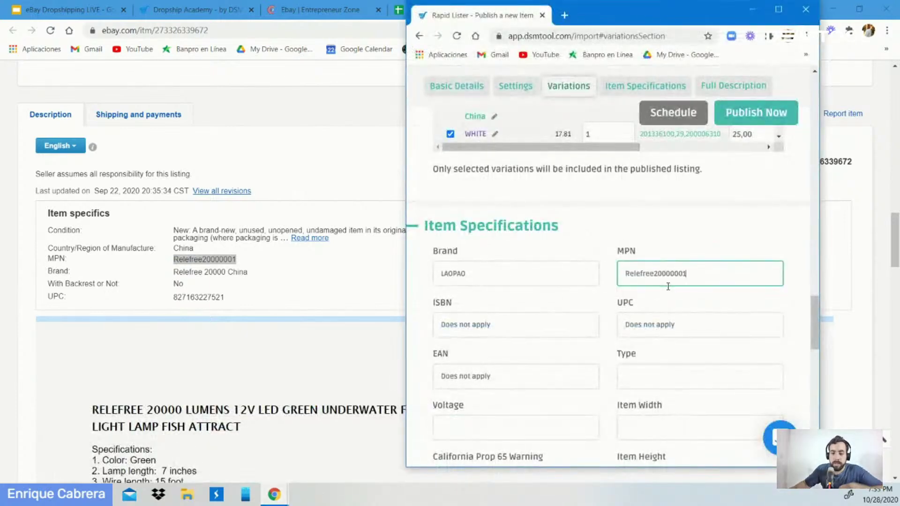
click(581, 302)
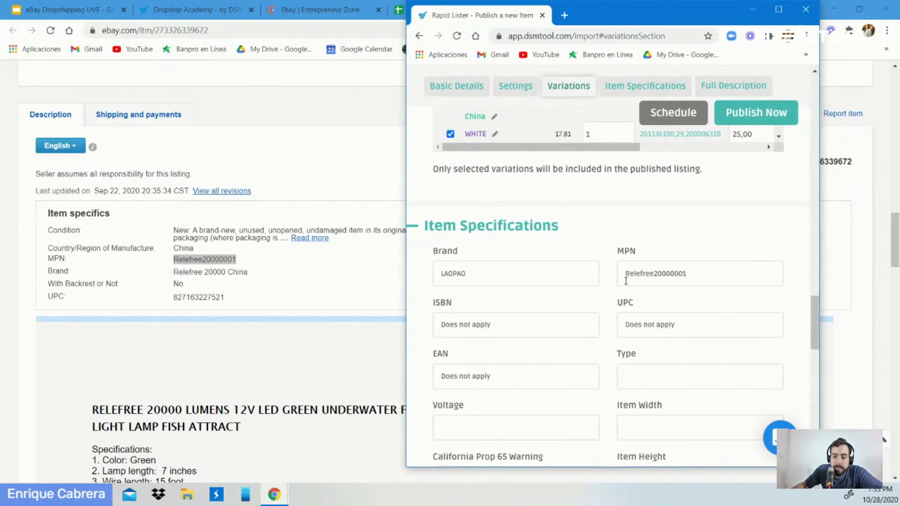
scroll(619, 281, down, 1)
double_click(186, 297)
key(ctrl+c)
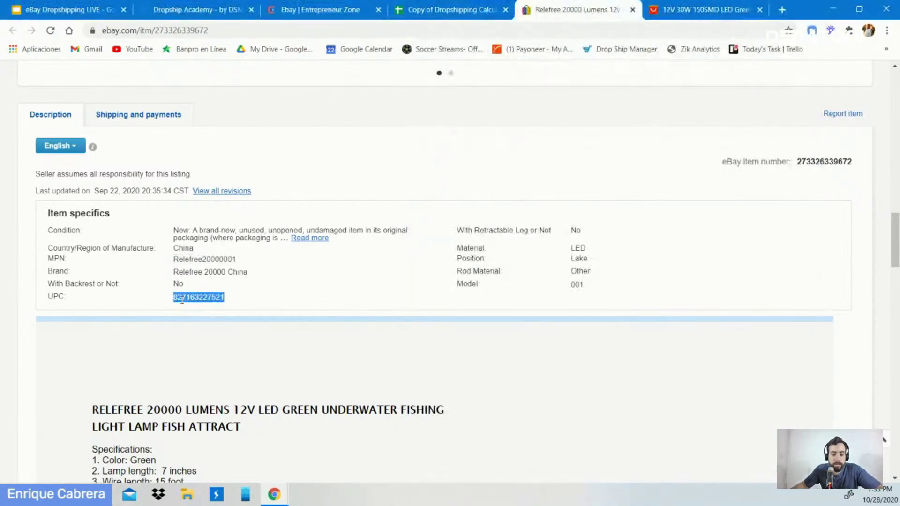
mouse_move(274, 494)
click(464, 434)
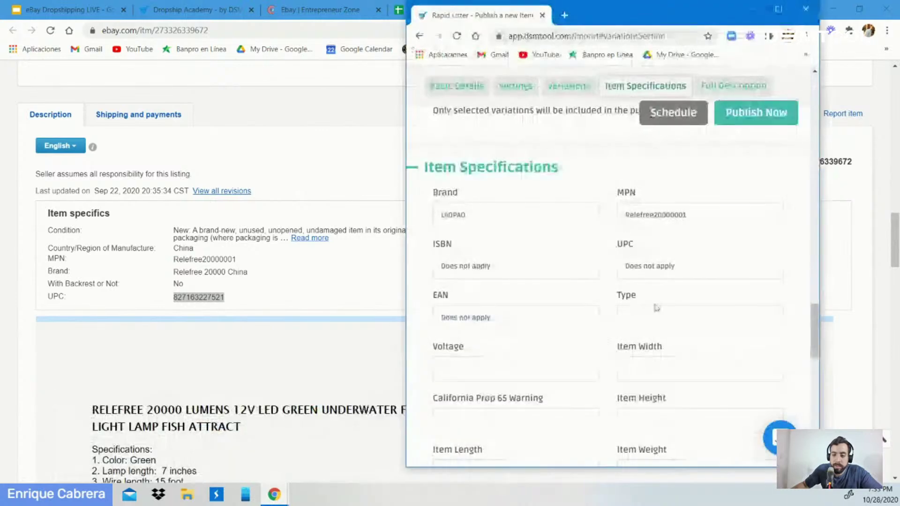
double_click(652, 258)
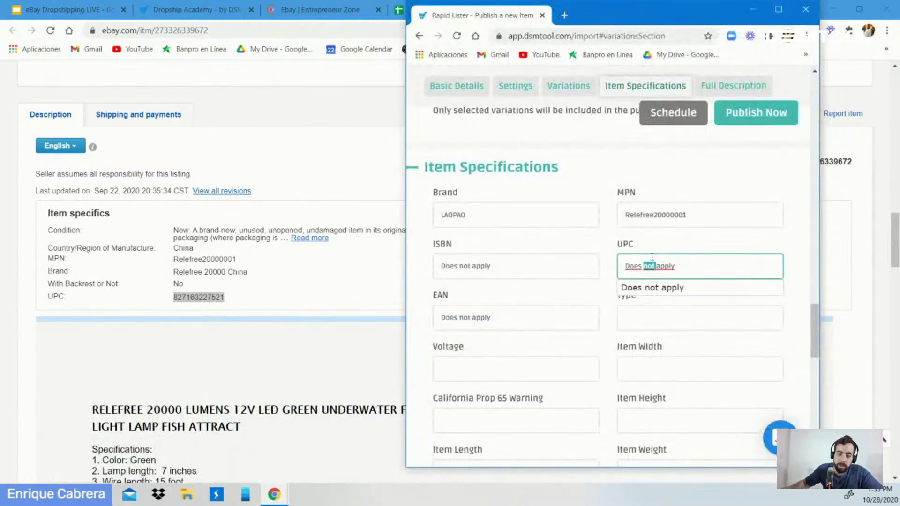
key(ctrl+a)
key(ctrl+v)
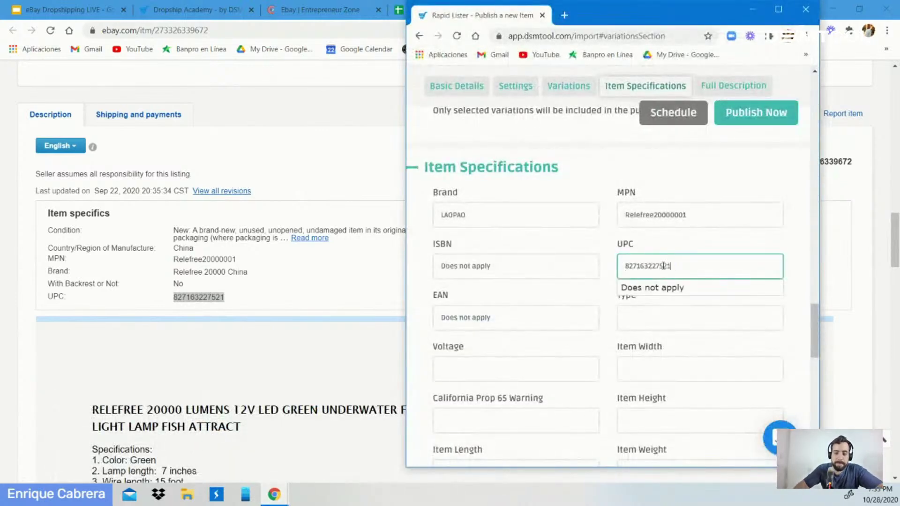
- Move the draft window to uncover the second column of eBay item specifics, and set the draft's Material to LED
drag(671, 14, 288, 23)
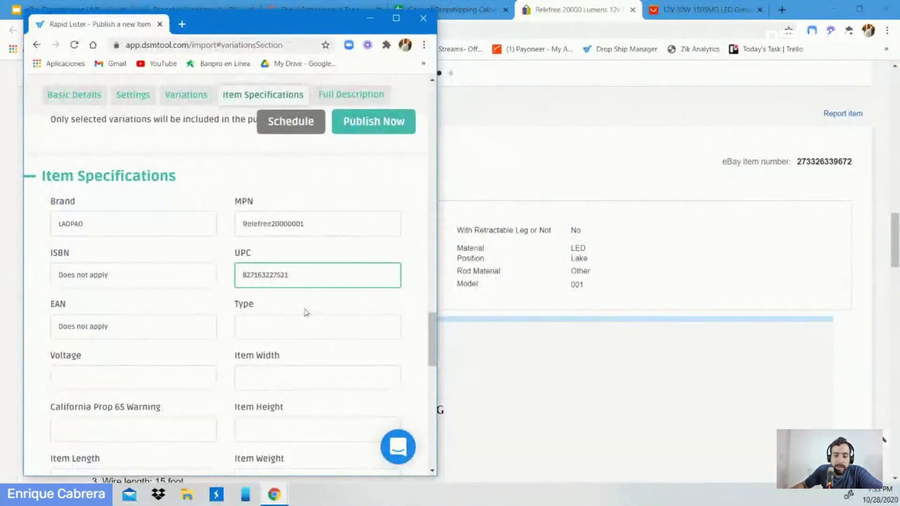
click(203, 307)
scroll(203, 307, down, 3)
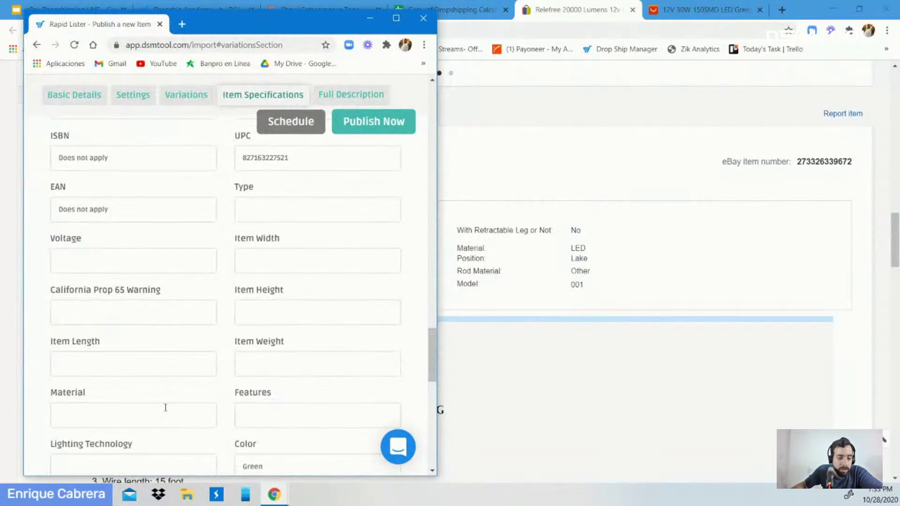
click(166, 409)
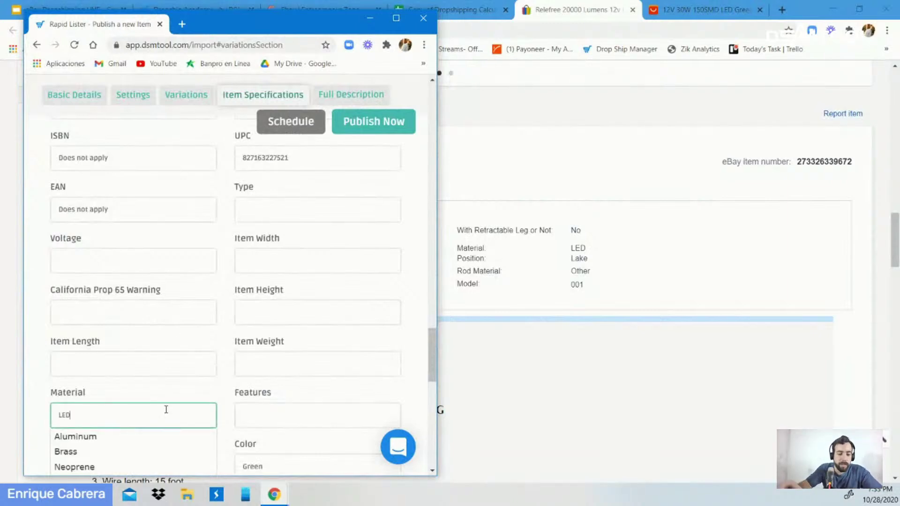
text(LED)
click(192, 372)
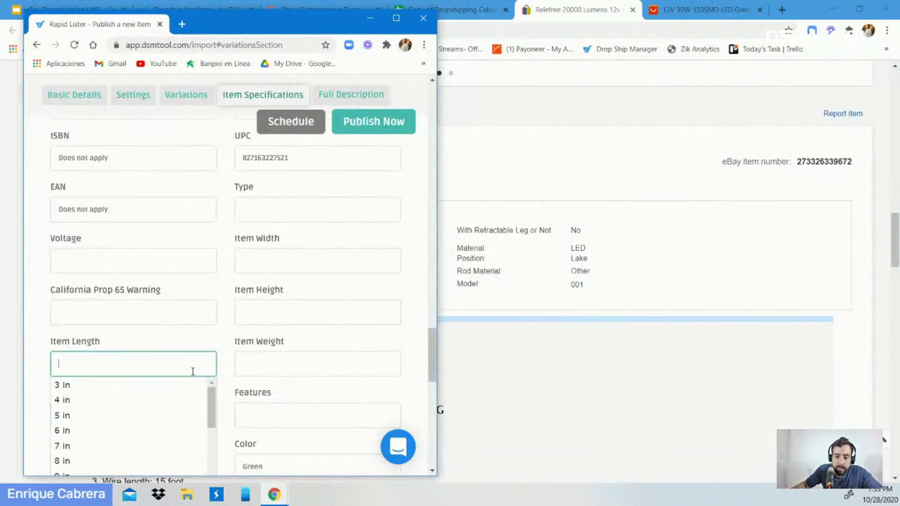
click(151, 335)
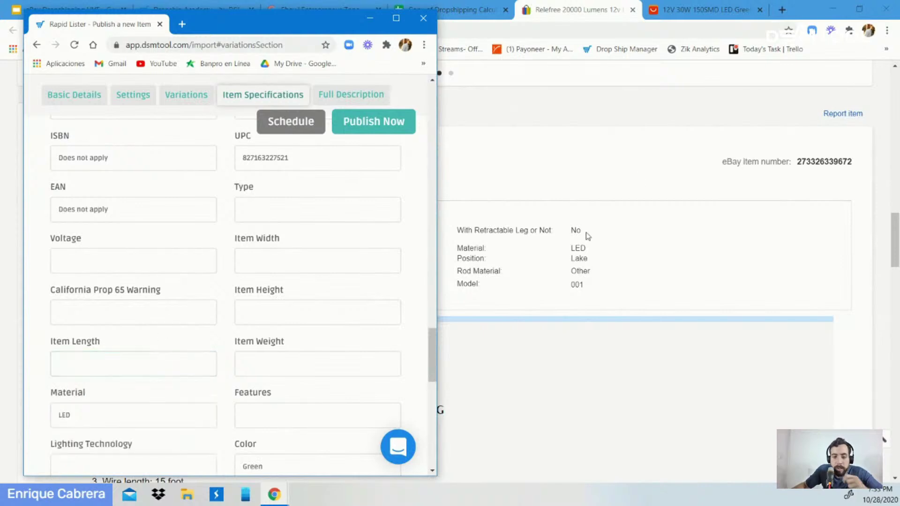
- Check the draft's remaining specification fields and place its window beside the AliExpress product specifications
scroll(264, 318, down, 4)
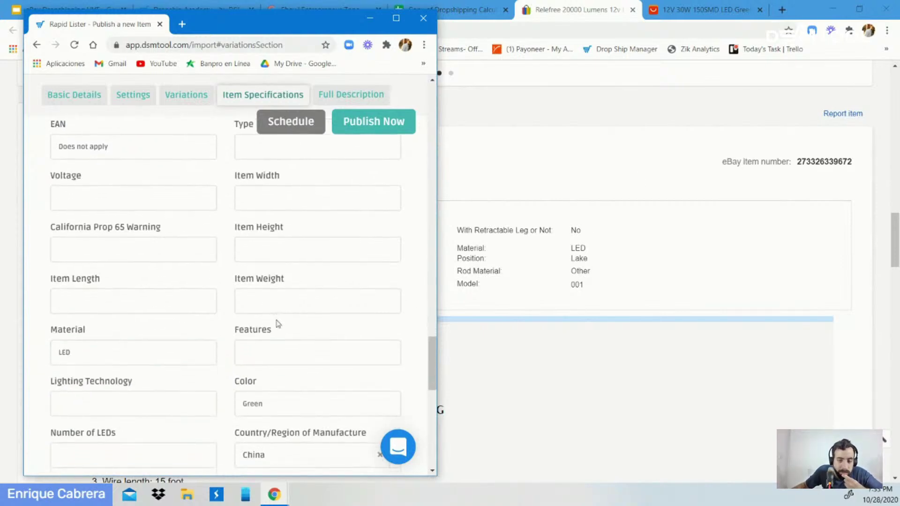
scroll(250, 385, up, 7)
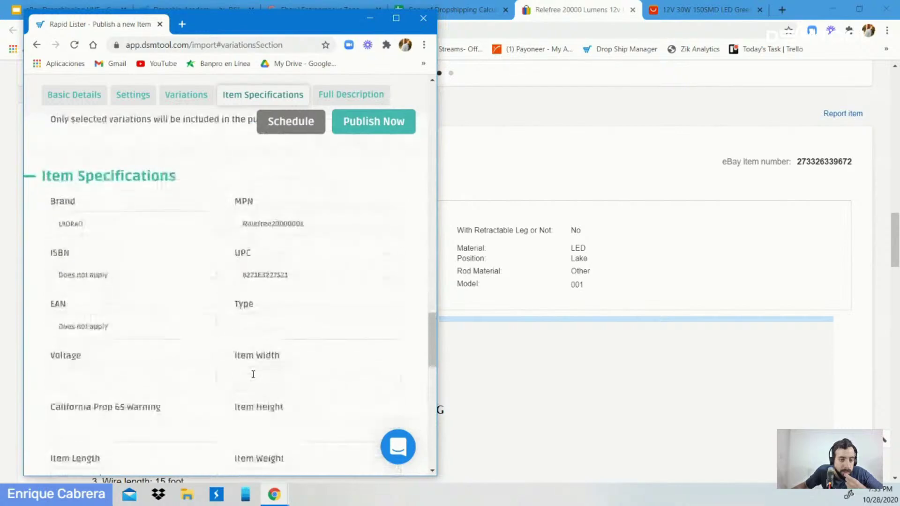
scroll(253, 378, down, 7)
scroll(254, 378, down, 3)
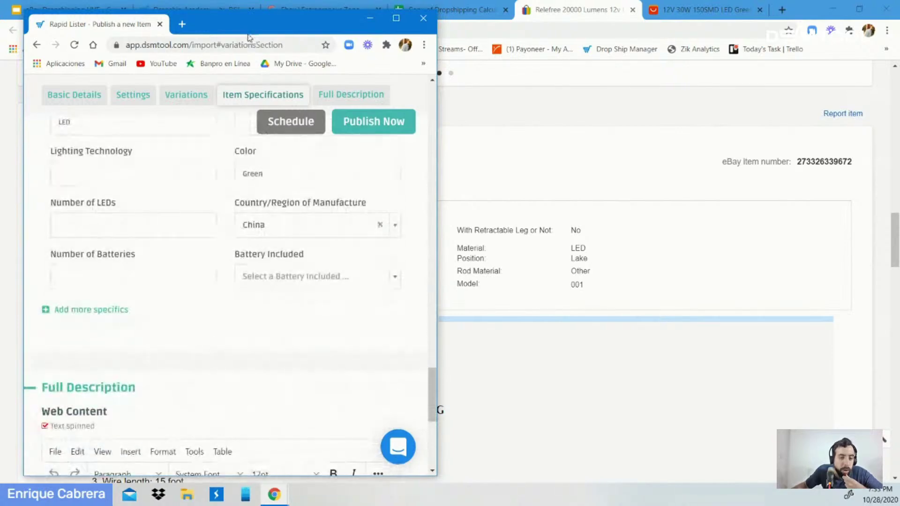
click(680, 8)
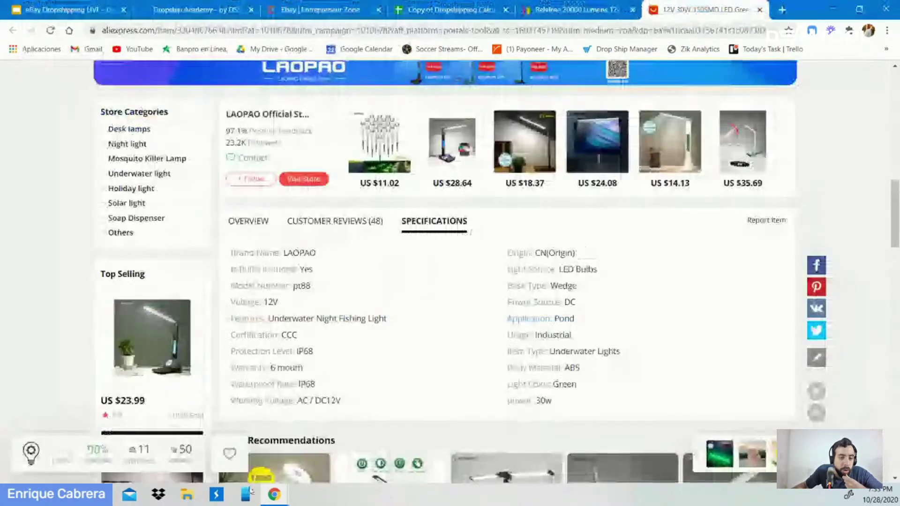
mouse_move(274, 495)
click(441, 435)
drag(272, 18, 697, 19)
scroll(578, 335, down, 1)
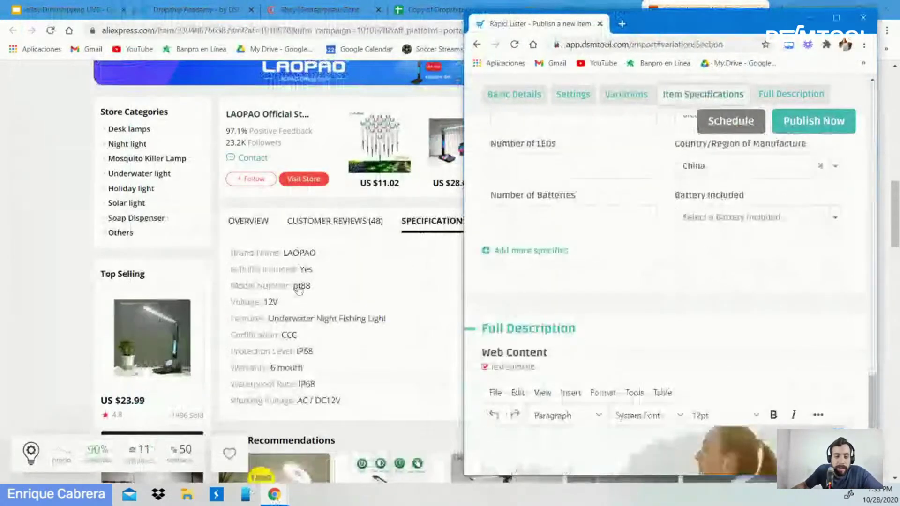
- Add a custom item specific named Model Number to the draft, with the value pt88 copied from the AliExpress specifications
click(530, 250)
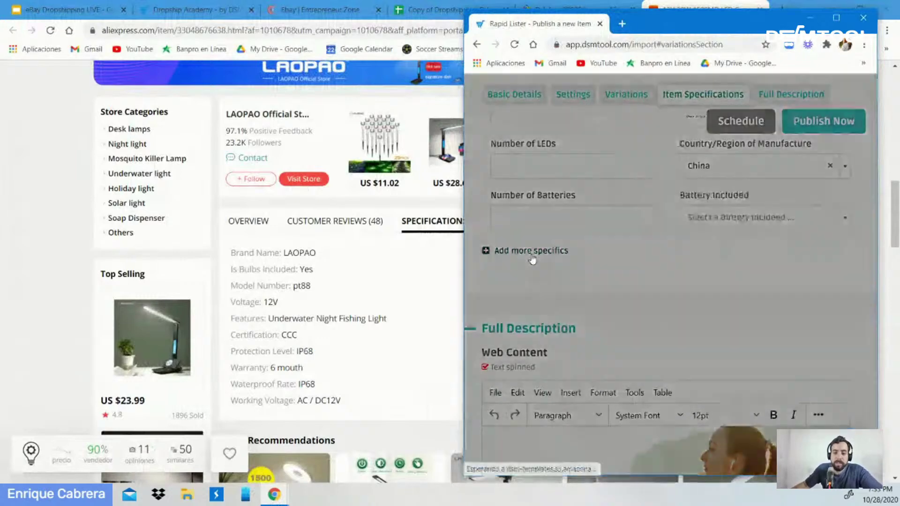
text(Model)
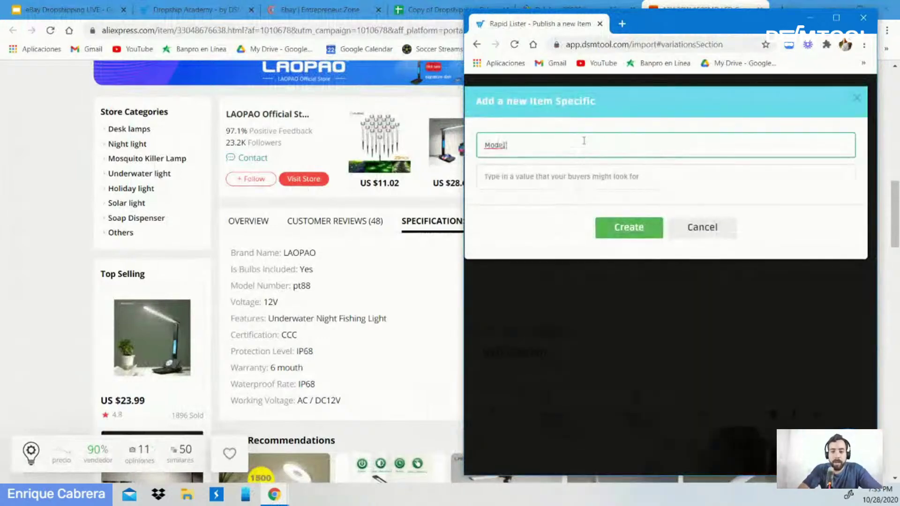
text( Number)
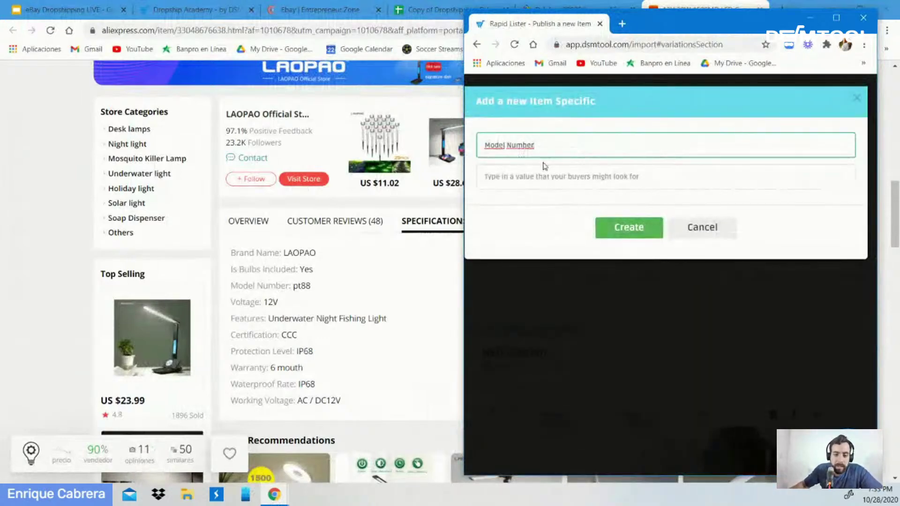
click(543, 168)
double_click(301, 287)
key(ctrl+c)
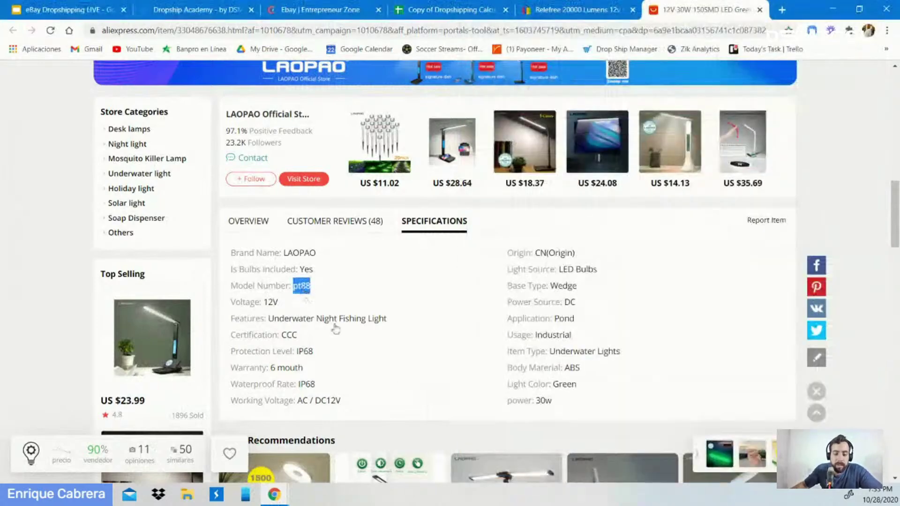
mouse_move(274, 494)
click(476, 436)
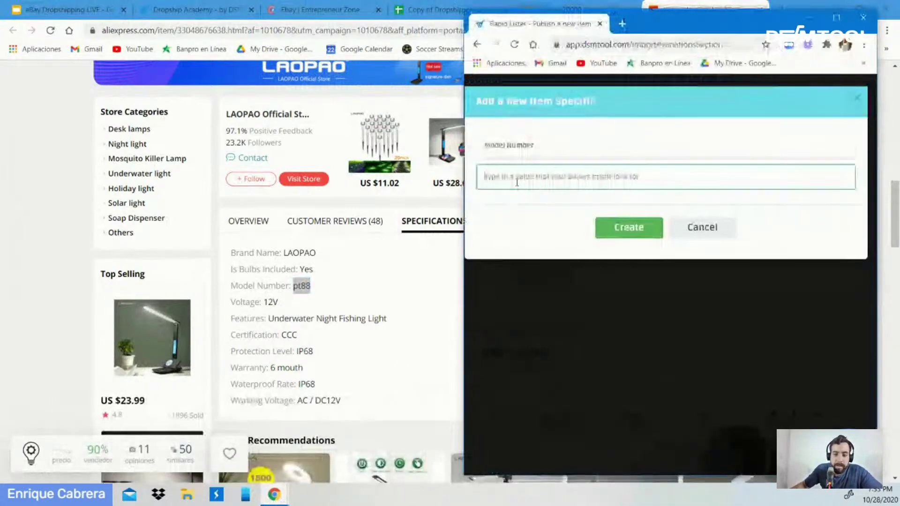
click(518, 172)
key(ctrl+v)
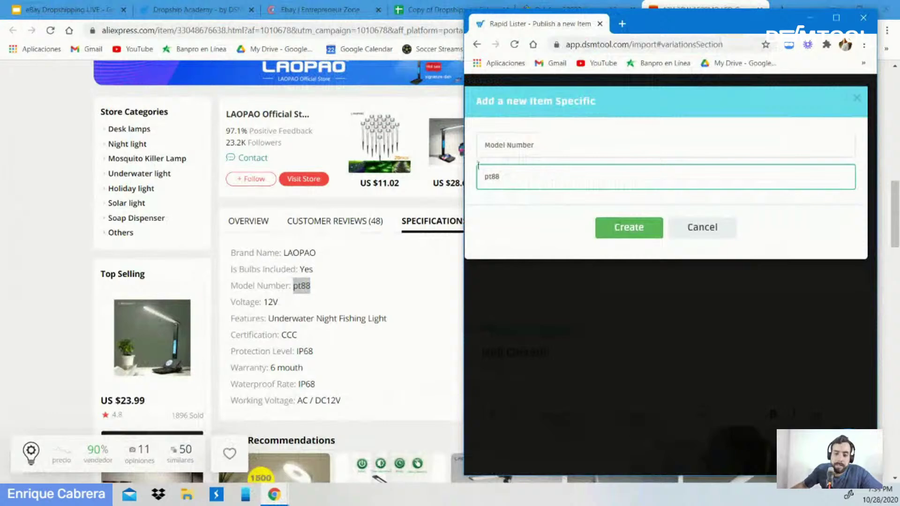
click(628, 227)
scroll(585, 311, up, 1)
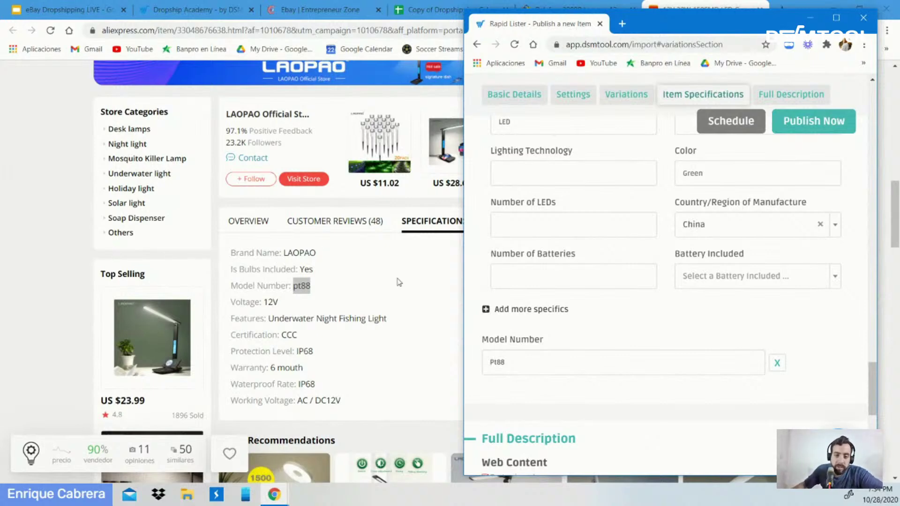
- Review the AliExpress product page and specifications, and the item specifics of the competing eBay listing
click(346, 265)
scroll(373, 267, up, 10)
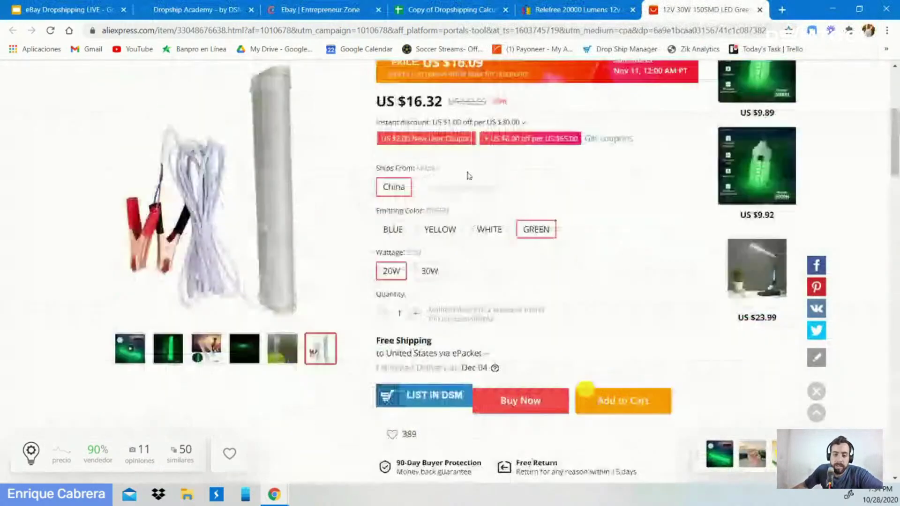
scroll(467, 177, down, 10)
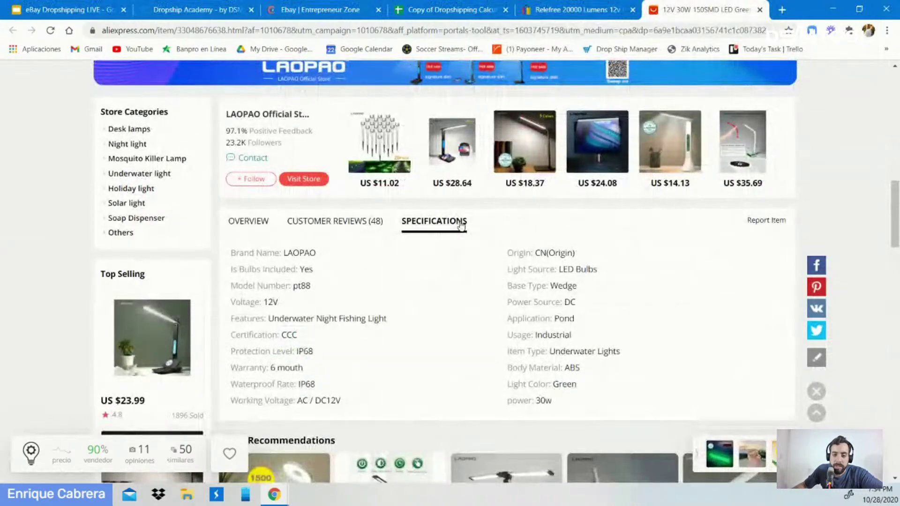
click(558, 4)
scroll(375, 281, up, 4)
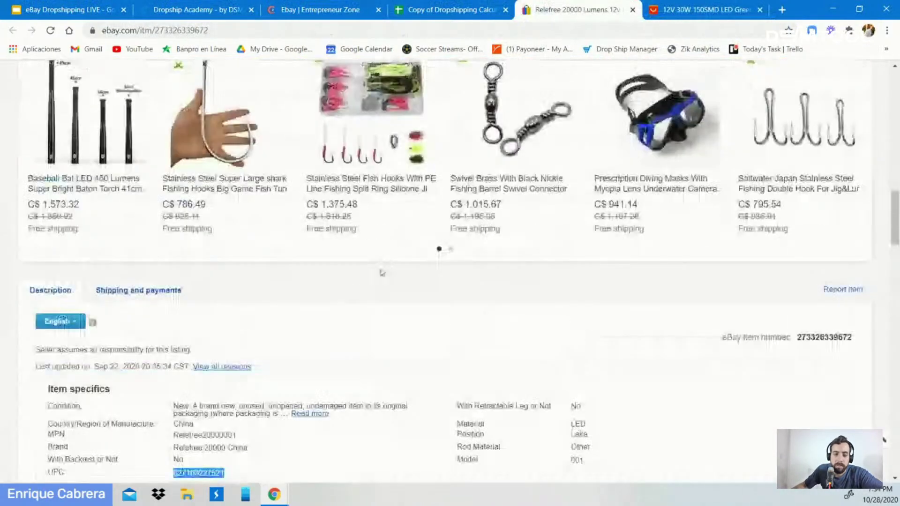
scroll(381, 269, down, 4)
scroll(387, 297, up, 3)
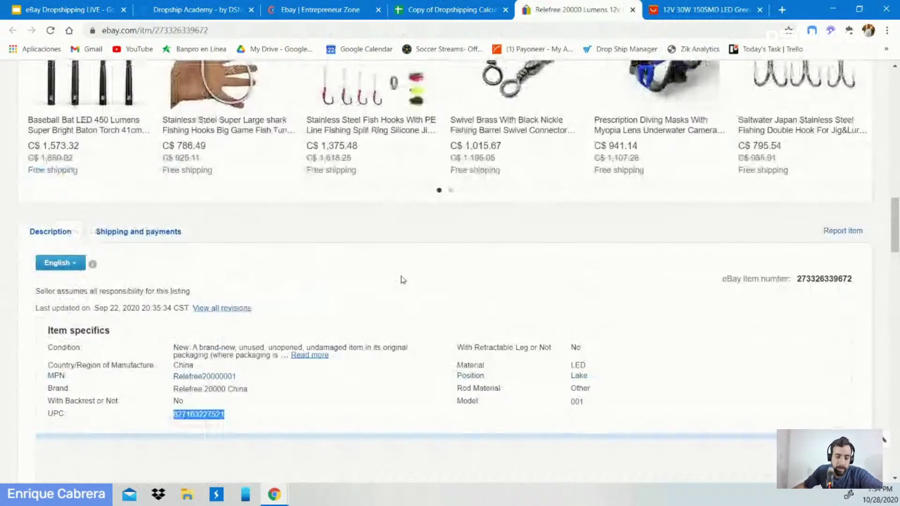
scroll(61, 196, down, 3)
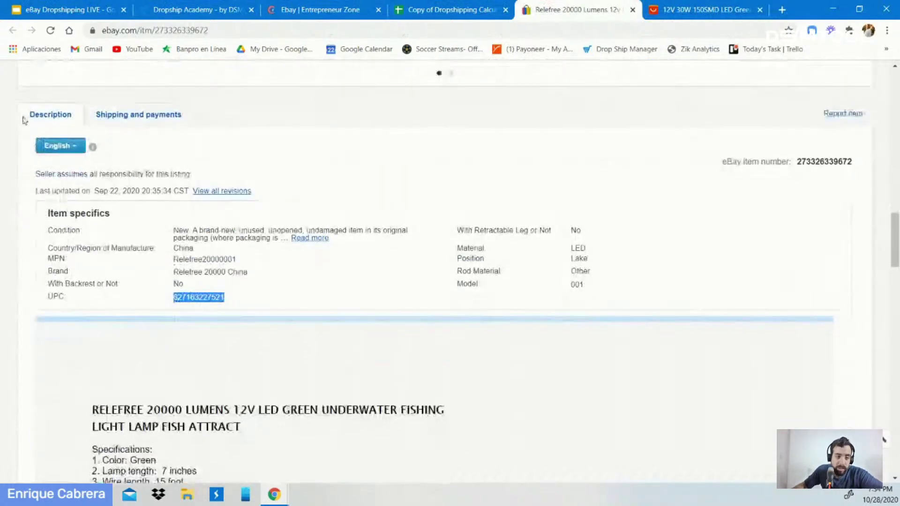
drag(47, 214, 113, 214)
click(132, 217)
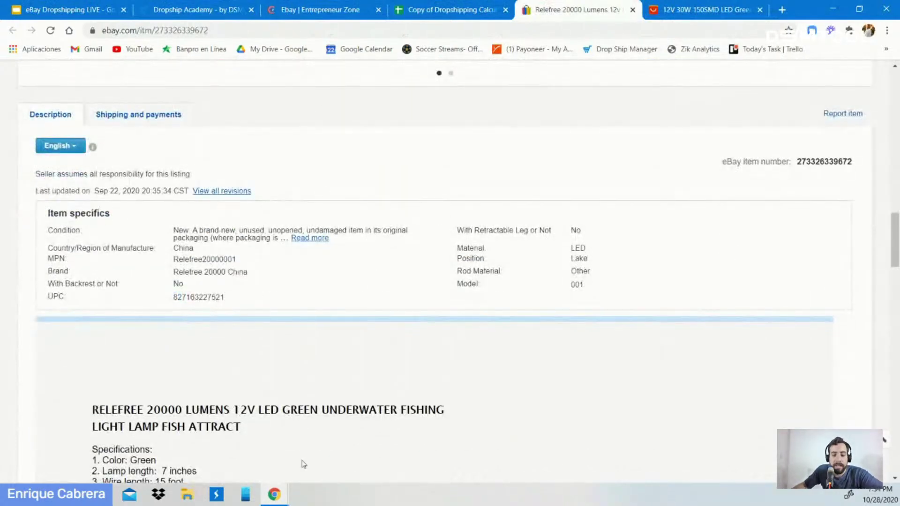
- Bring the draft listing back, maximize its window and go to the title in Basic Details
mouse_move(282, 498)
click(457, 443)
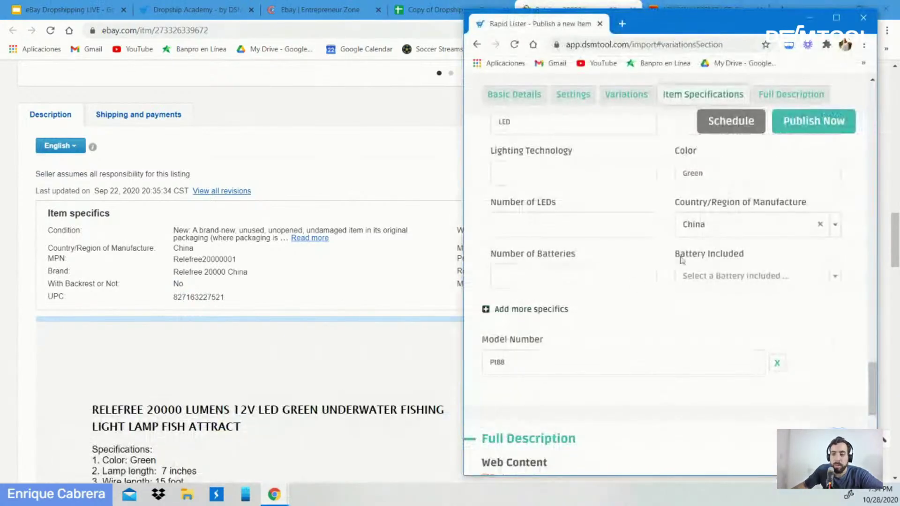
click(834, 19)
scroll(450, 253, up, 5)
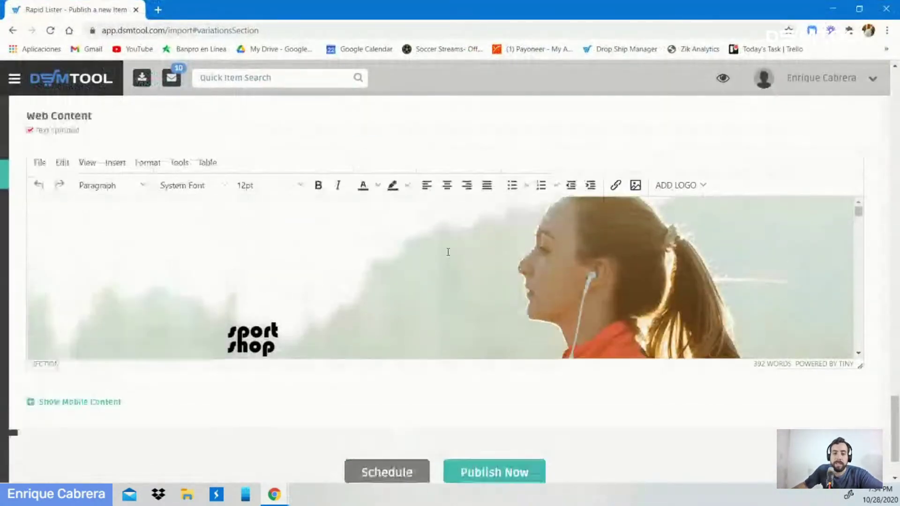
scroll(445, 260, up, 10)
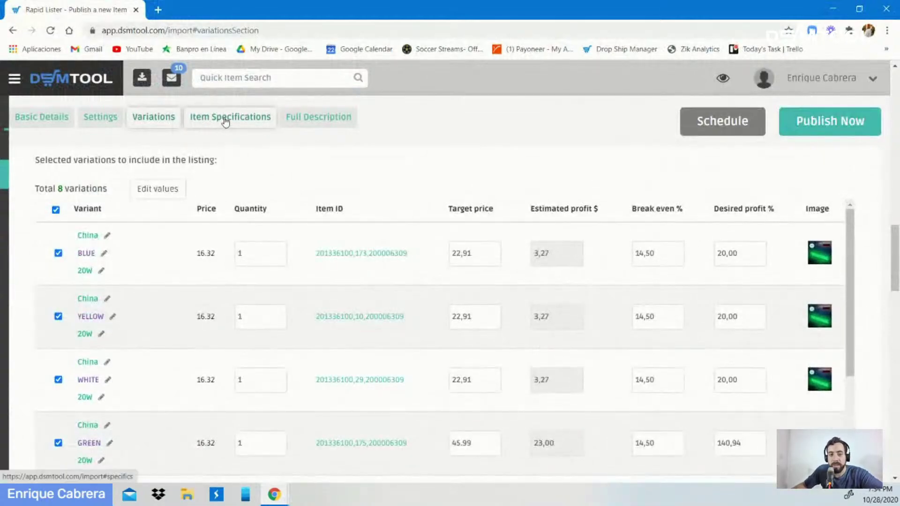
click(42, 119)
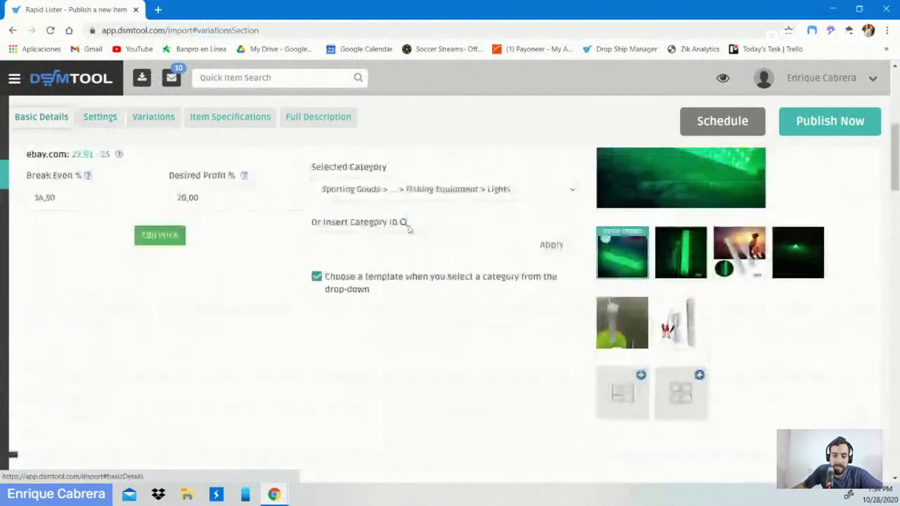
scroll(287, 271, up, 3)
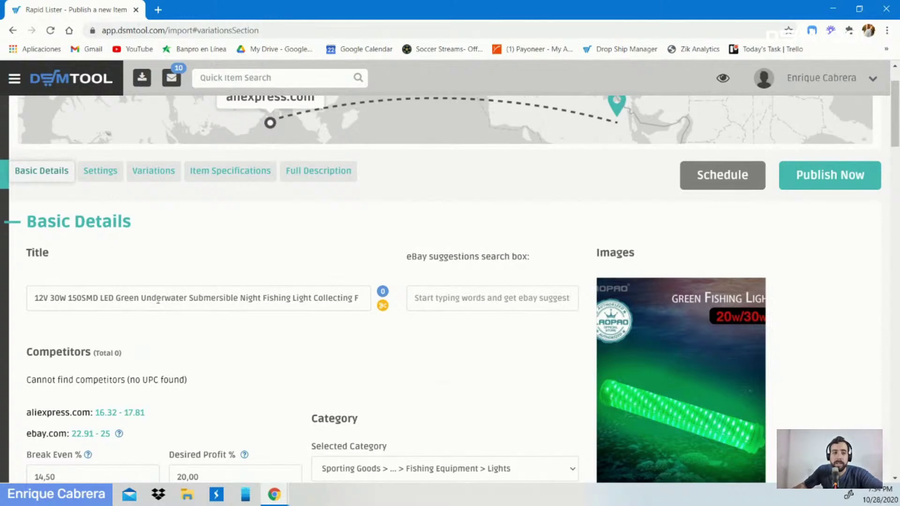
- Open Zik Analytics in a new browser tab, log in with the saved credentials and open the Title Builder
click(157, 10)
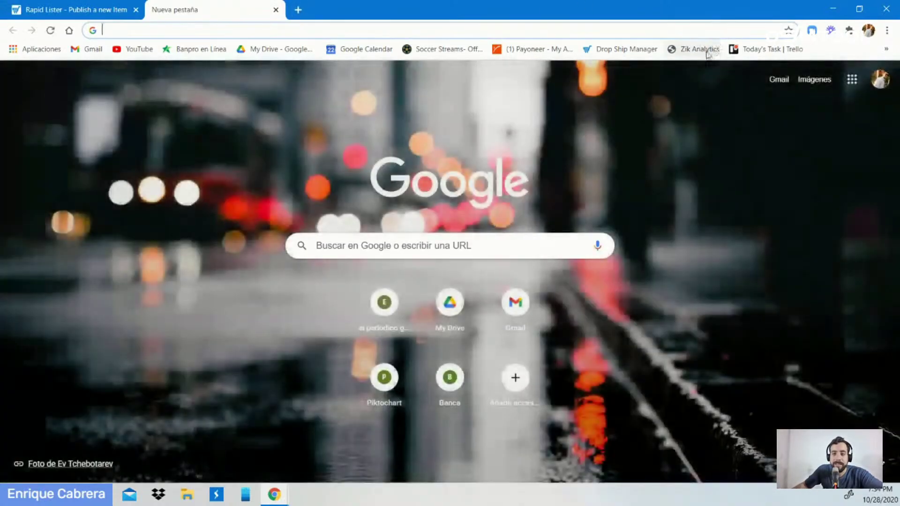
click(700, 49)
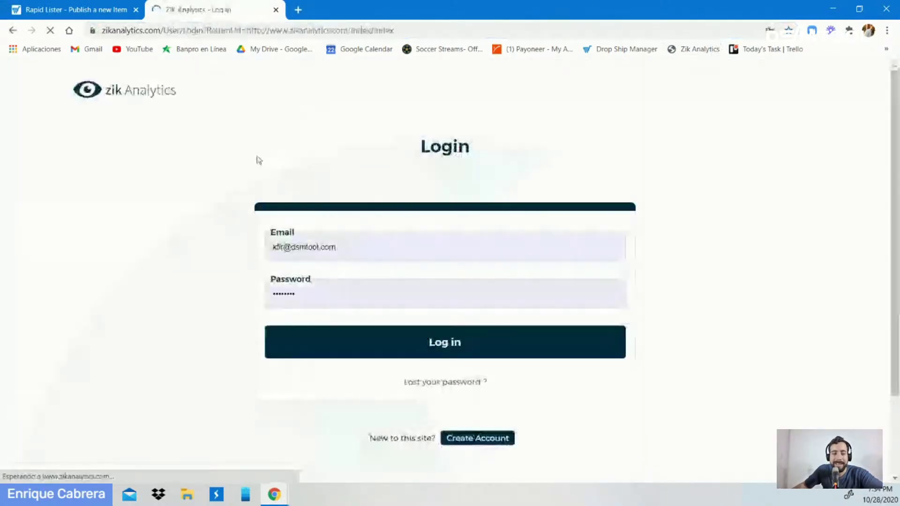
click(420, 351)
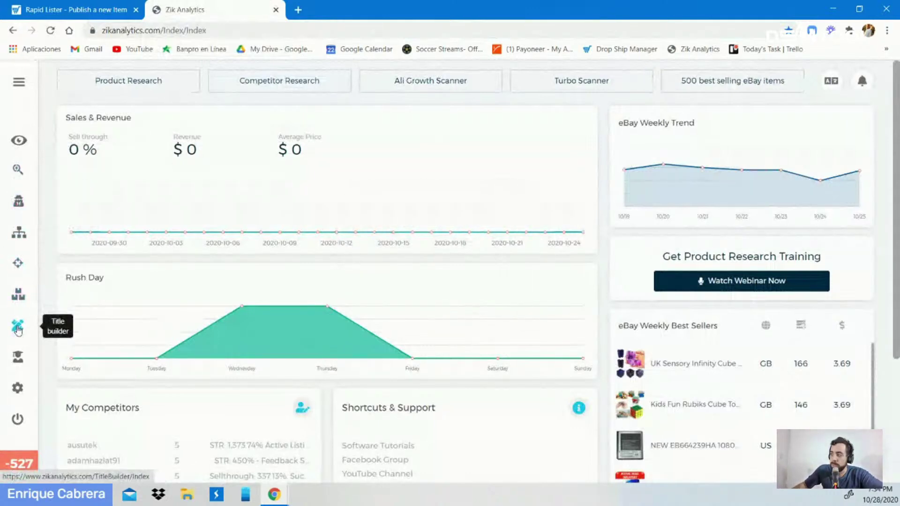
click(17, 329)
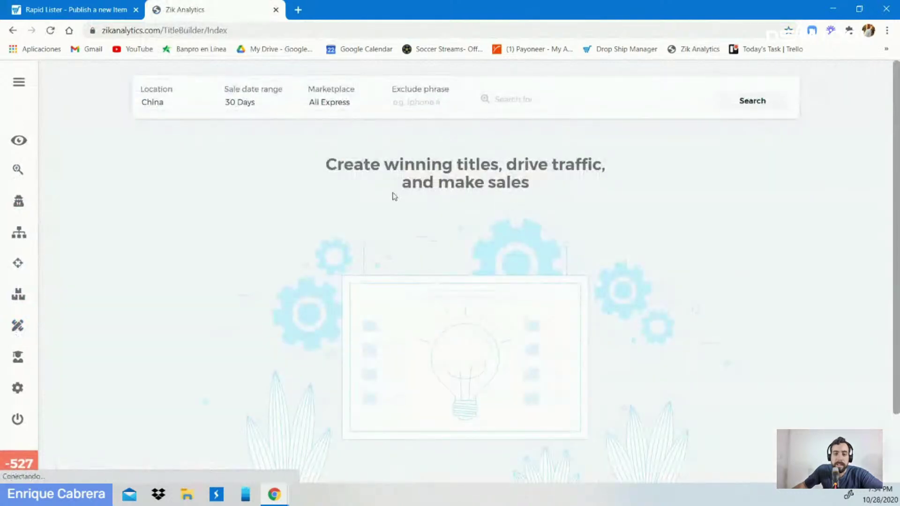
drag(300, 165, 615, 179)
click(615, 180)
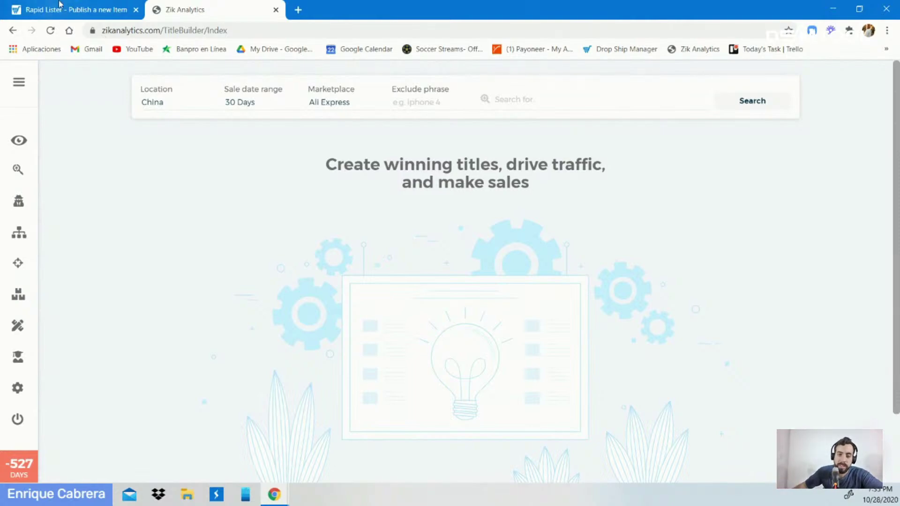
- Return to the DSM Tool draft and clear the listing's entire title
click(75, 7)
click(238, 303)
key(ctrl+a)
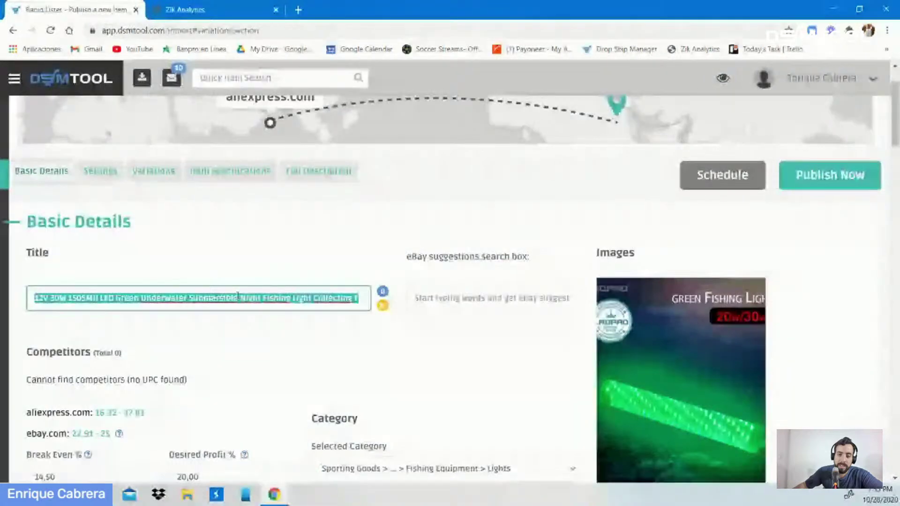
key(BackSpace)
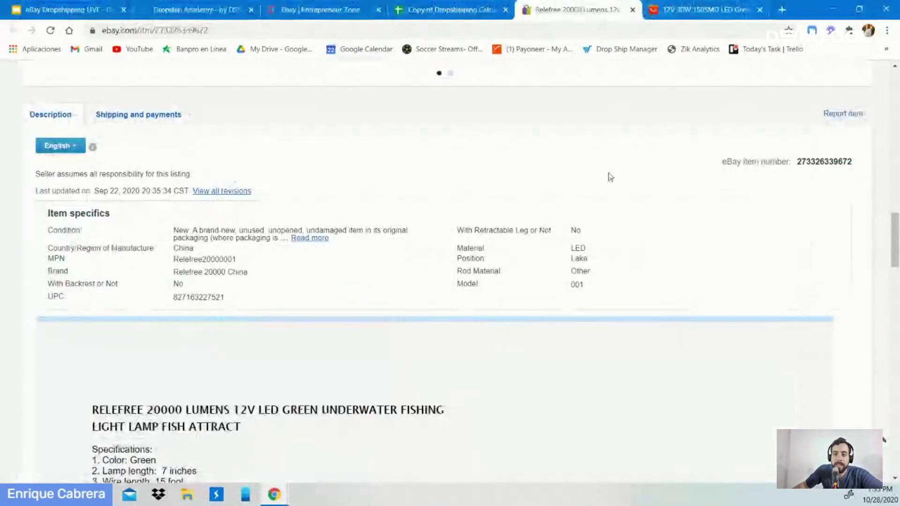
- Pick product keywords from the competing eBay listing's title and enter Led Green as the search phrase in Zik Analytics' Title Builder
scroll(608, 176, up, 15)
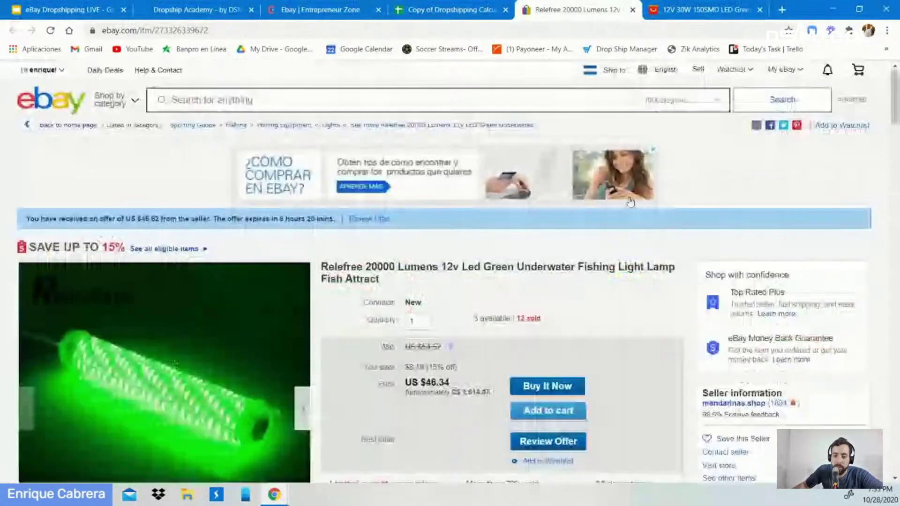
scroll(536, 312, down, 1)
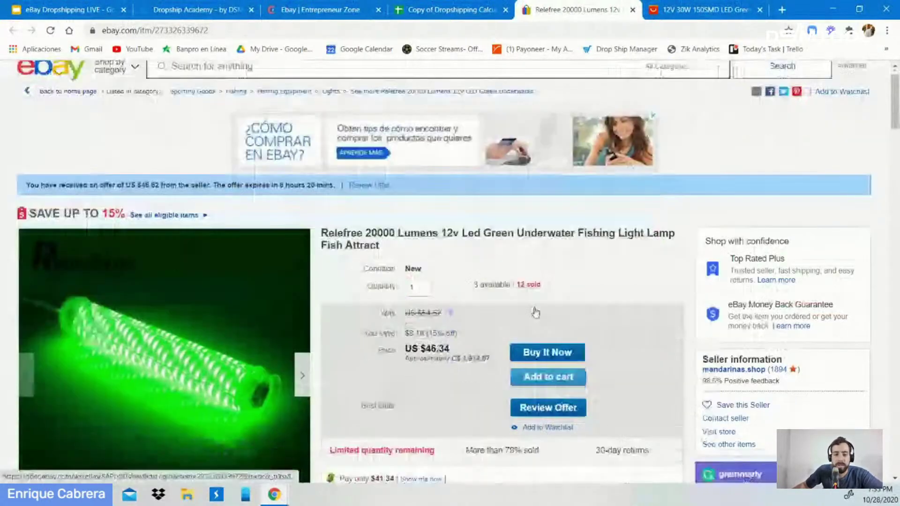
drag(462, 208, 576, 213)
click(578, 230)
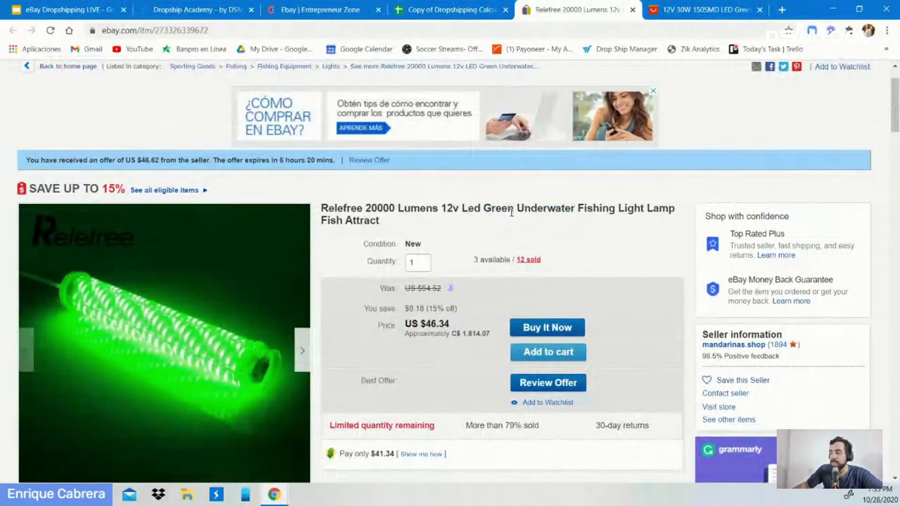
drag(462, 208, 509, 216)
click(479, 214)
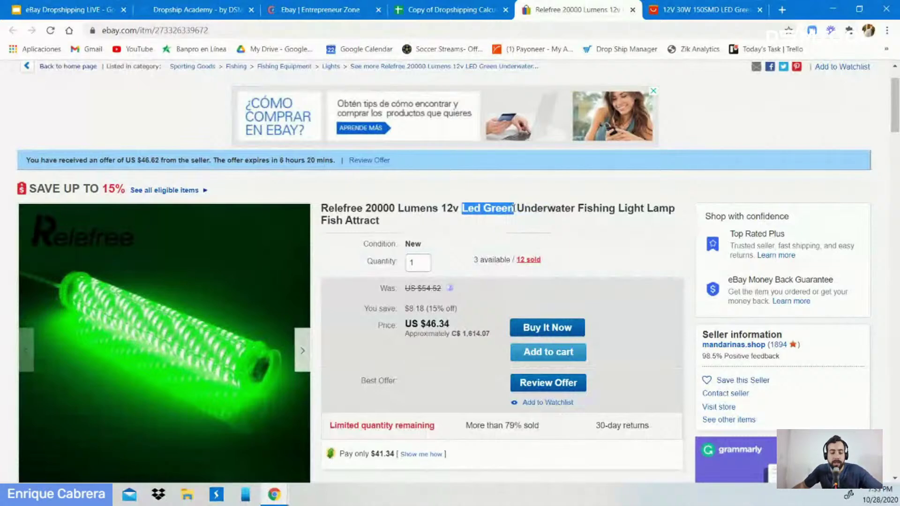
click(706, 9)
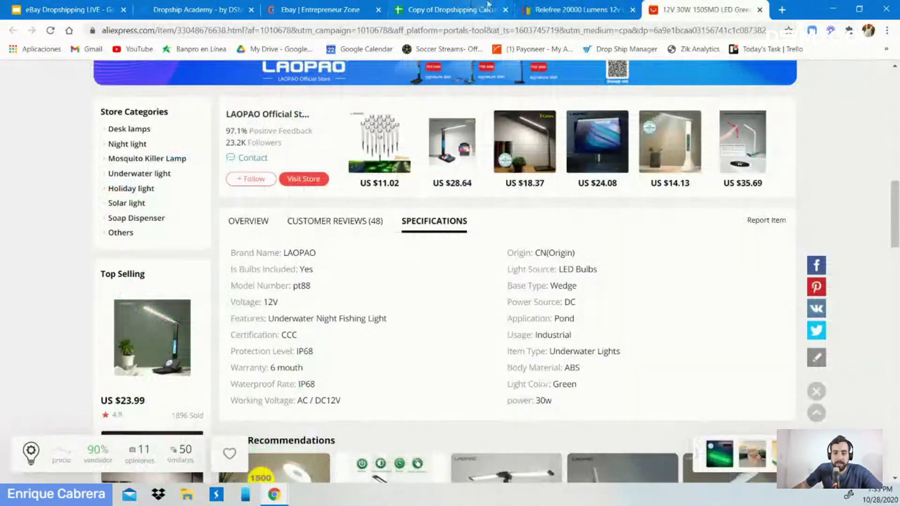
mouse_move(276, 496)
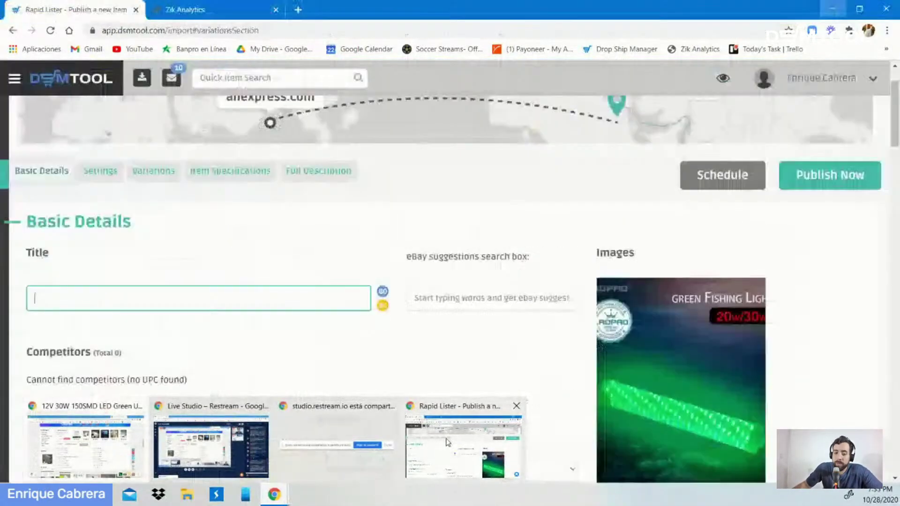
click(457, 450)
click(185, 9)
click(571, 104)
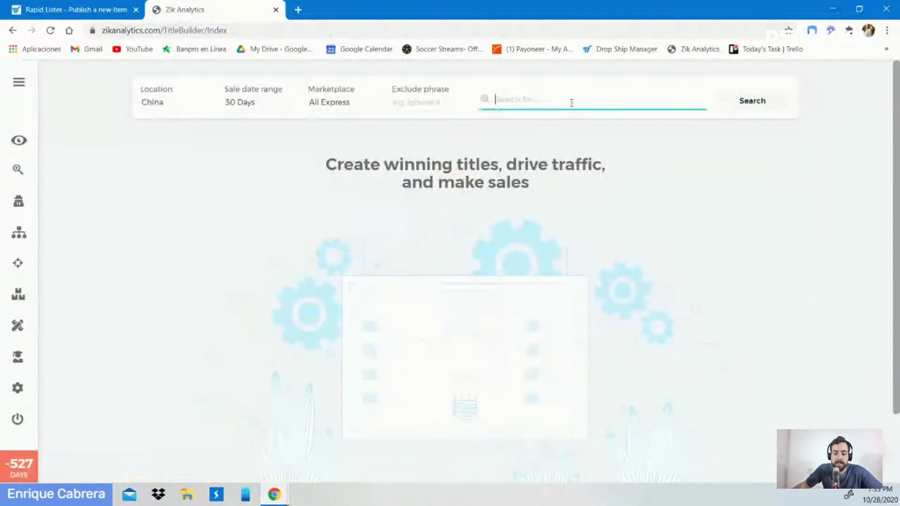
text(Led Green)
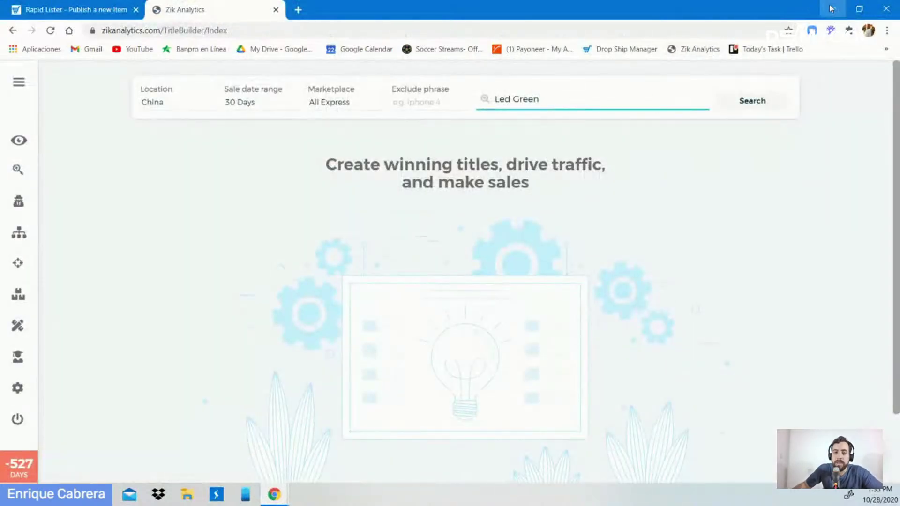
- Copy the Fishing Light keywords from the competing eBay title, complete the search phrase as Led Green Fishing Light and run the search
key(alt+Tab)
click(568, 7)
drag(578, 208, 642, 206)
key(ctrl+c)
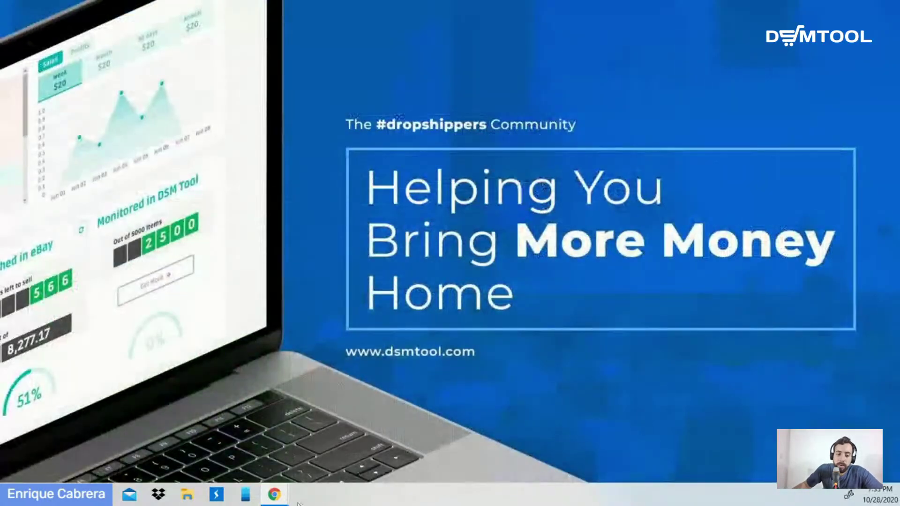
mouse_move(275, 496)
click(461, 437)
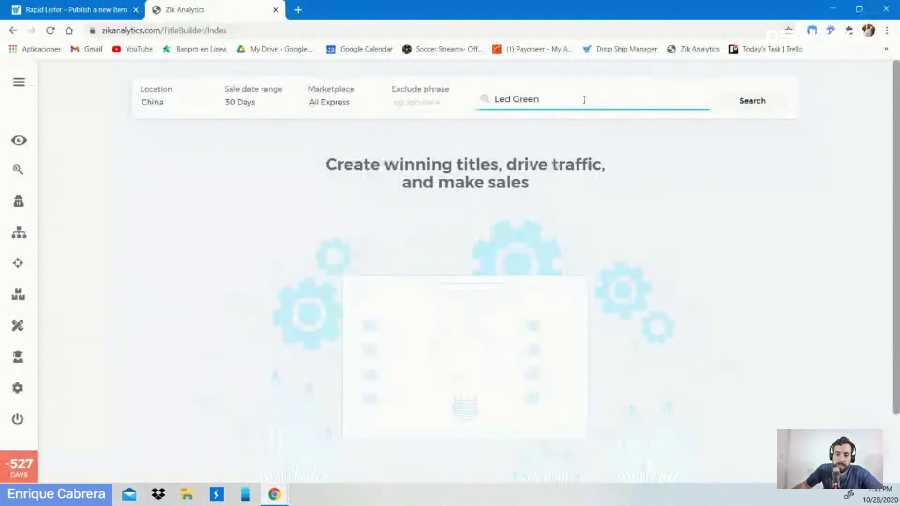
key(ctrl+v)
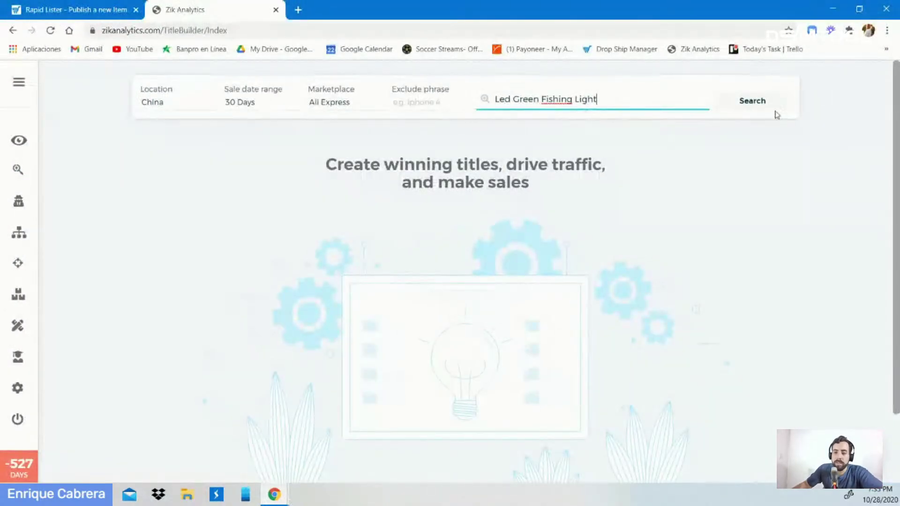
click(776, 115)
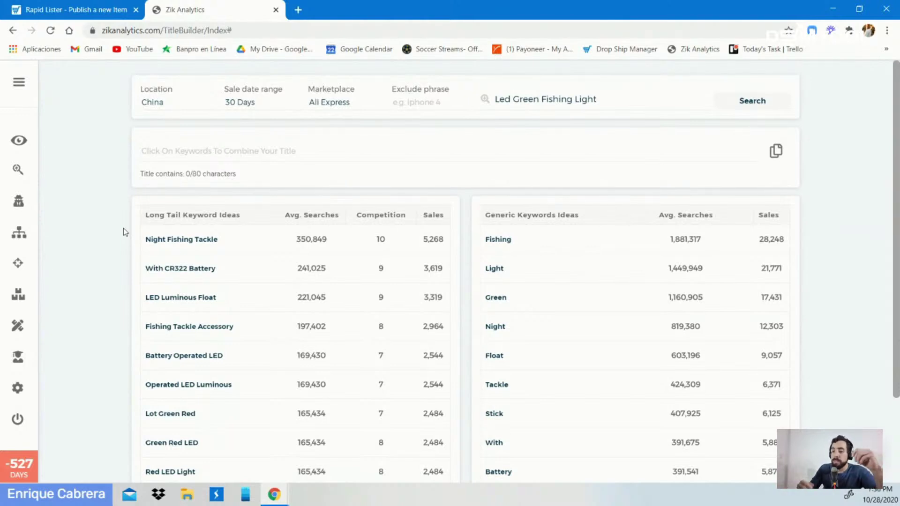
- Review the long tail and generic keyword ideas by average searches, competition and sales
mouse_move(207, 214)
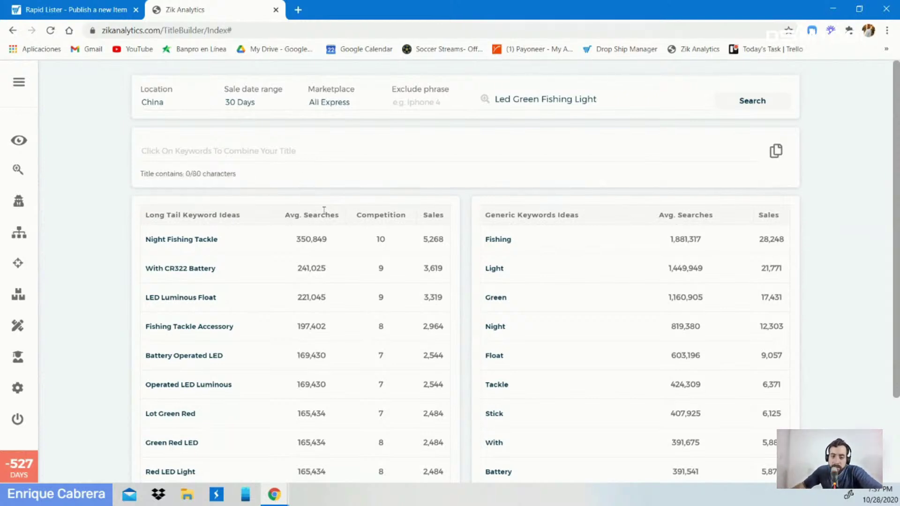
mouse_move(394, 215)
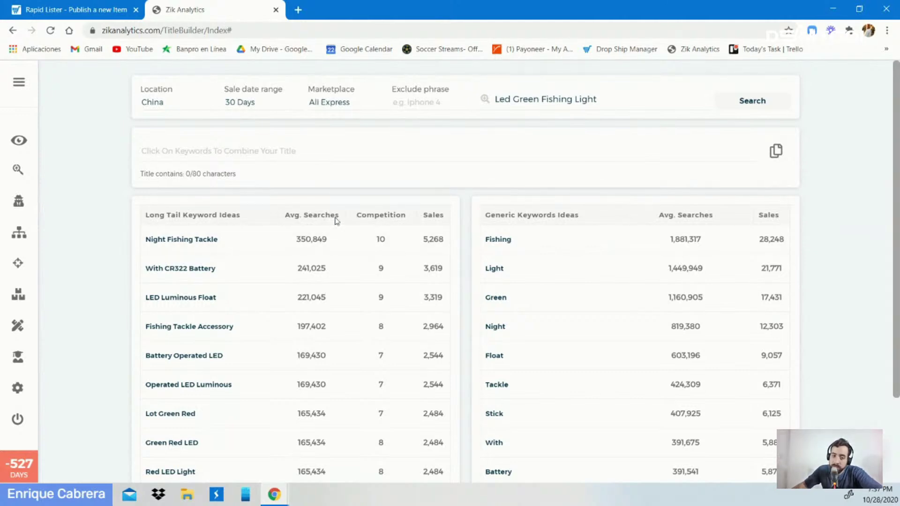
mouse_move(427, 219)
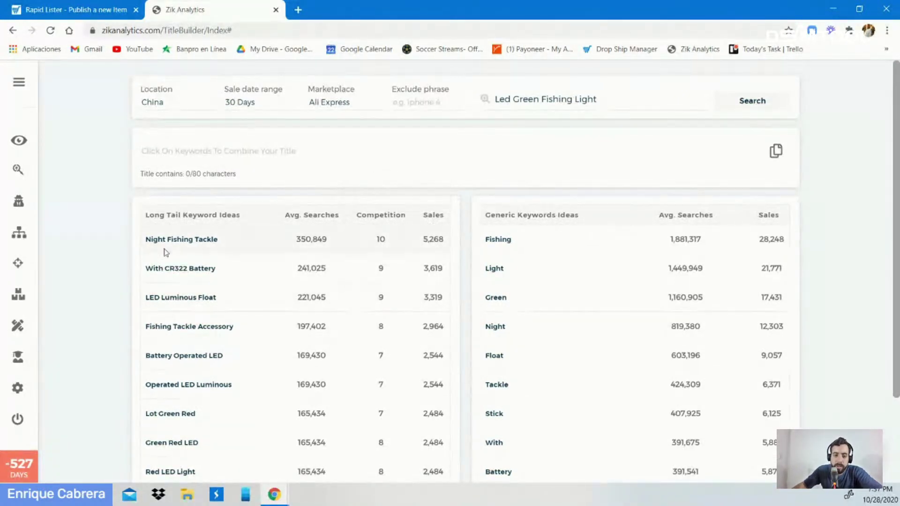
mouse_move(138, 198)
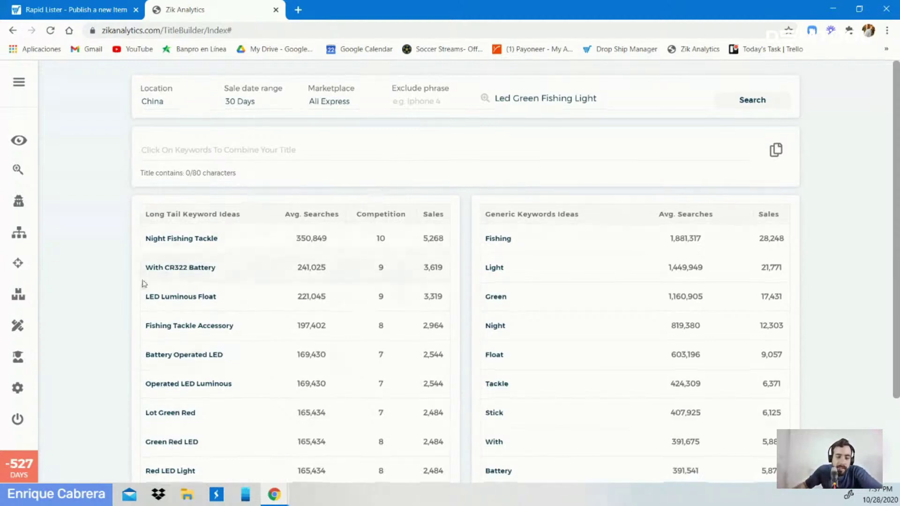
scroll(195, 280, down, 2)
scroll(346, 265, down, 1)
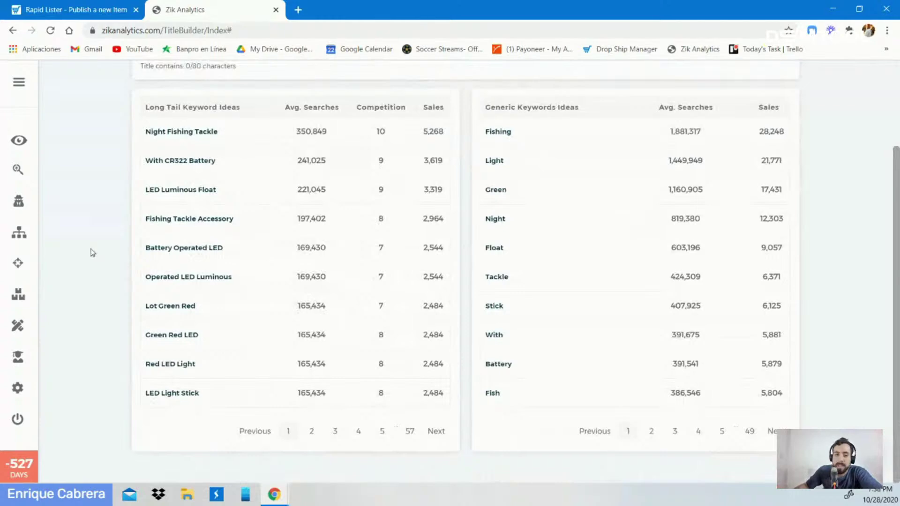
- Search Google for zik analytics in a new browser tab, view the site's homepage and close that tab
click(299, 9)
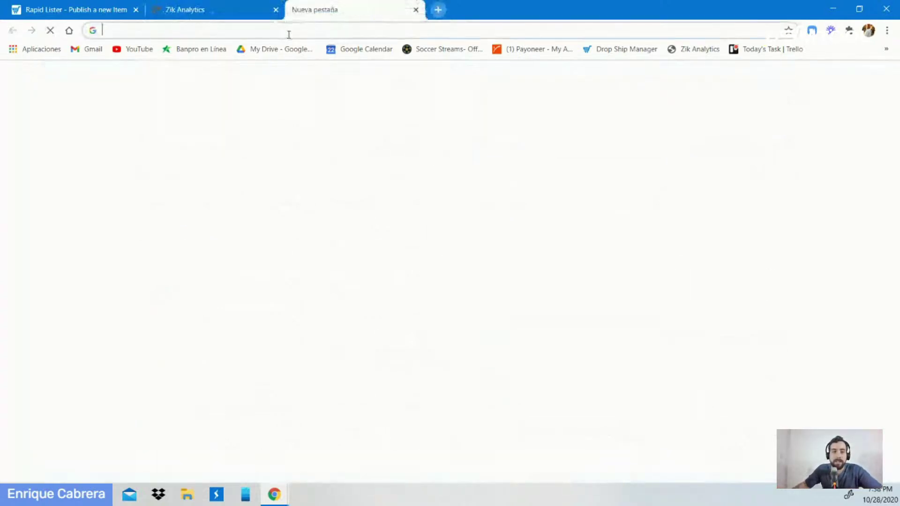
text(zik analytics)
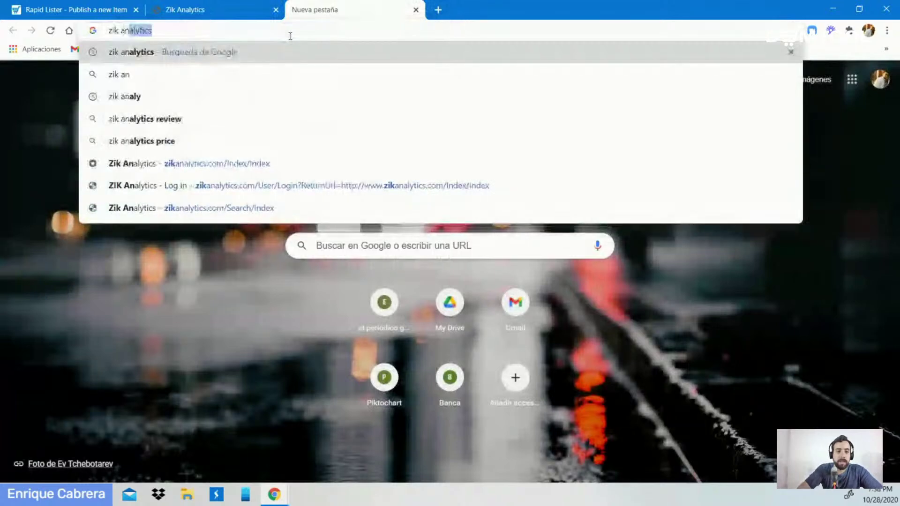
key(Return)
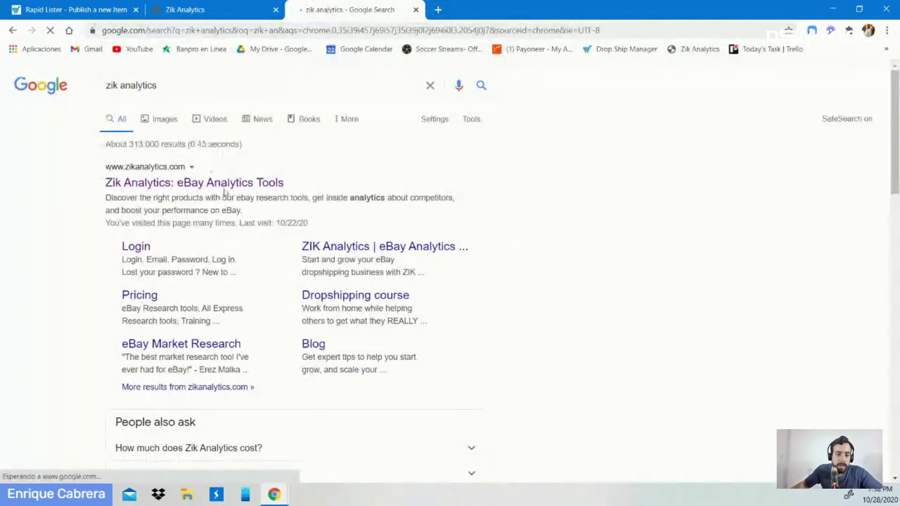
click(223, 187)
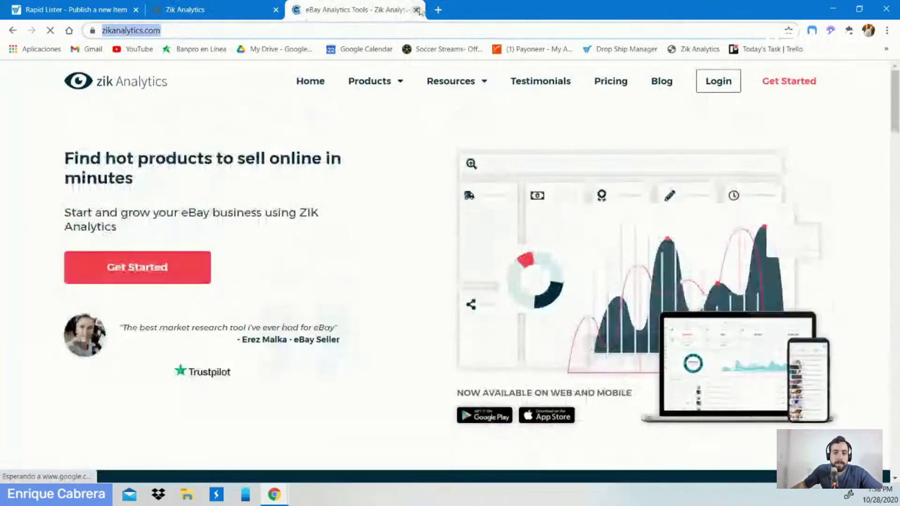
click(416, 10)
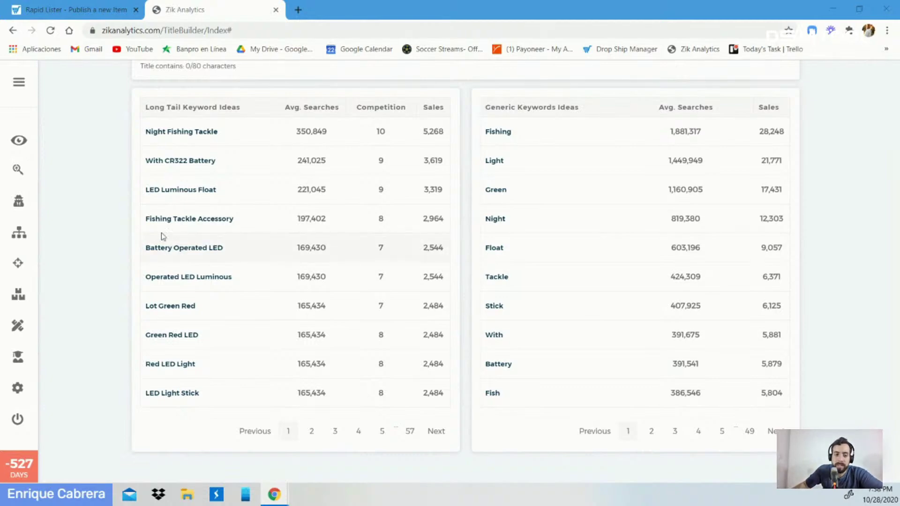
- Start the title with the long tail keyword Battery Operated LED and add the generic keywords Fishing, Light, Green and Stick
click(183, 251)
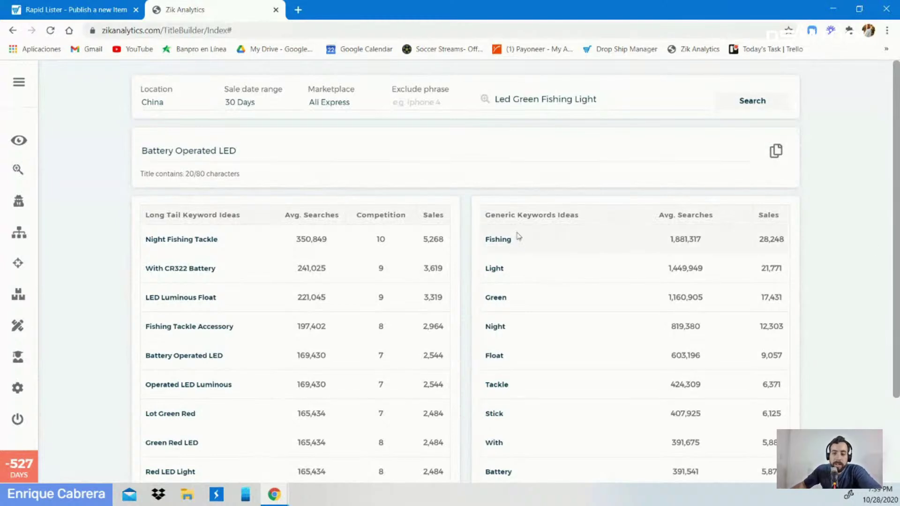
scroll(525, 187, down, 1)
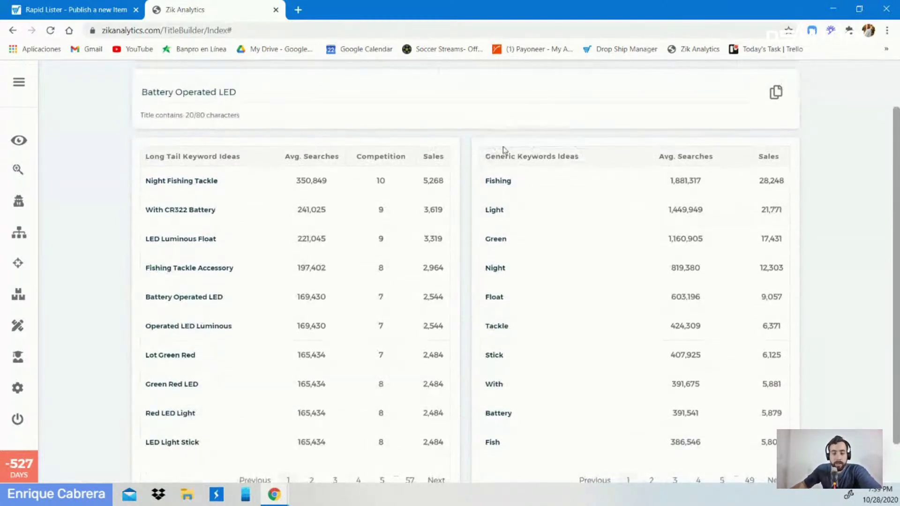
click(505, 184)
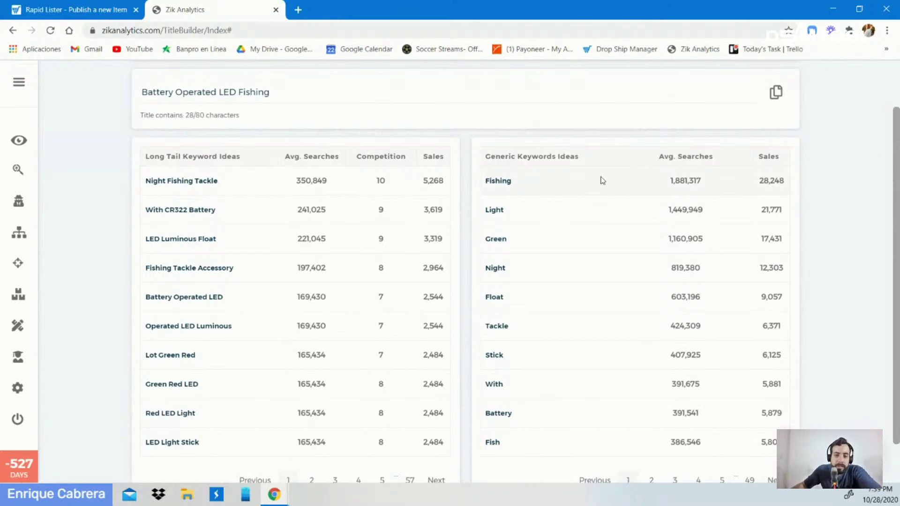
click(505, 218)
click(494, 247)
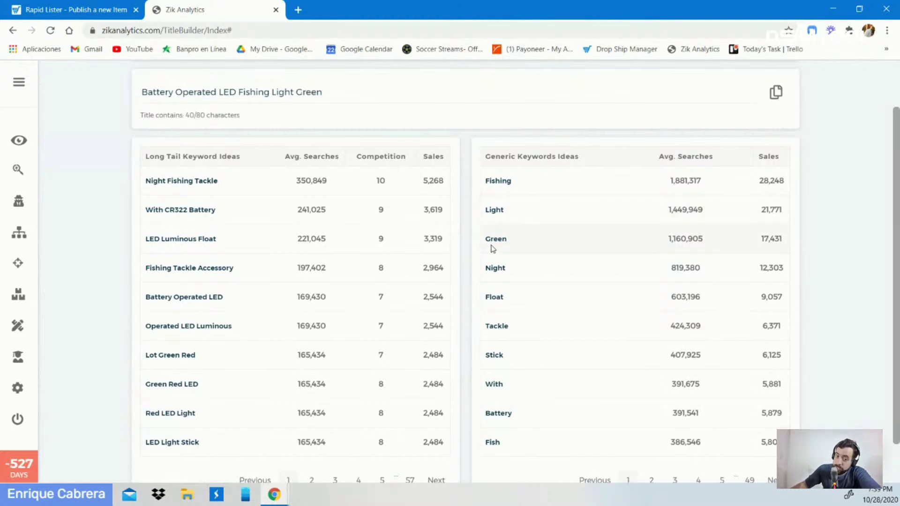
scroll(655, 257, down, 1)
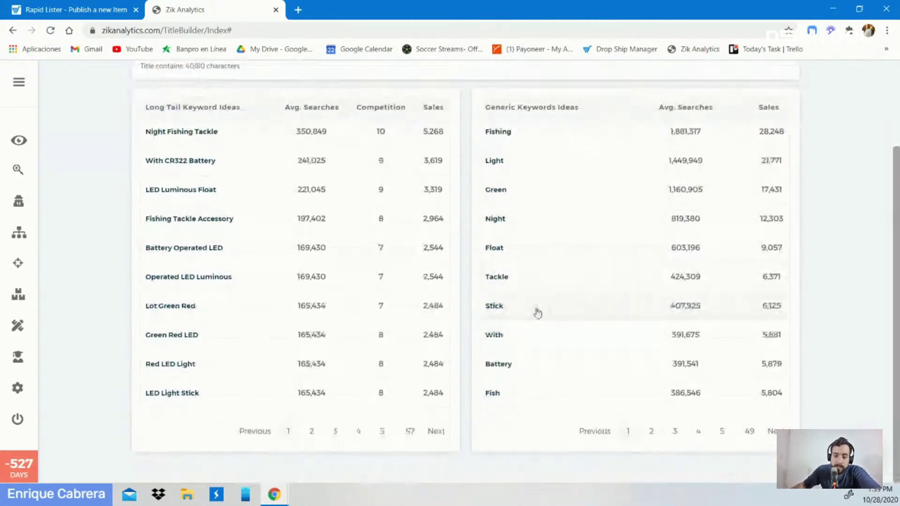
click(510, 308)
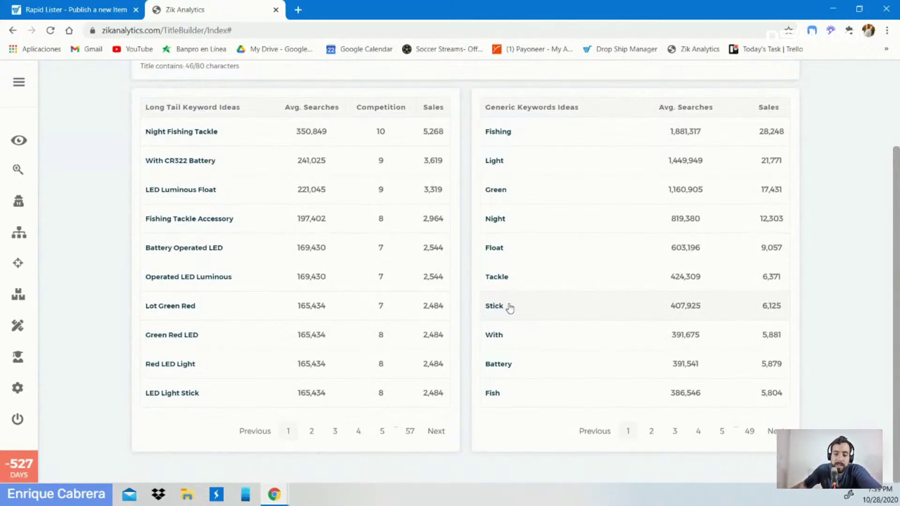
scroll(613, 323, up, 2)
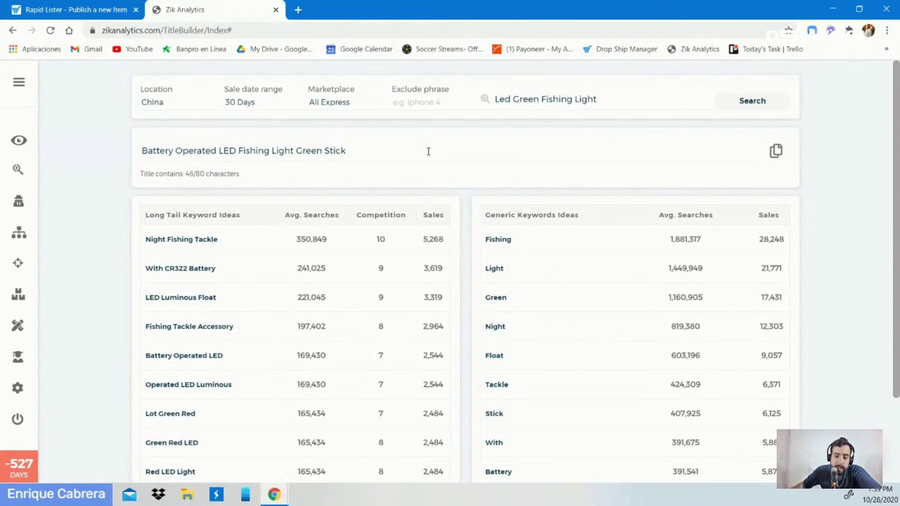
- Add Lamp and Underwater to the title from the second page of generic keyword ideas
scroll(429, 152, down, 3)
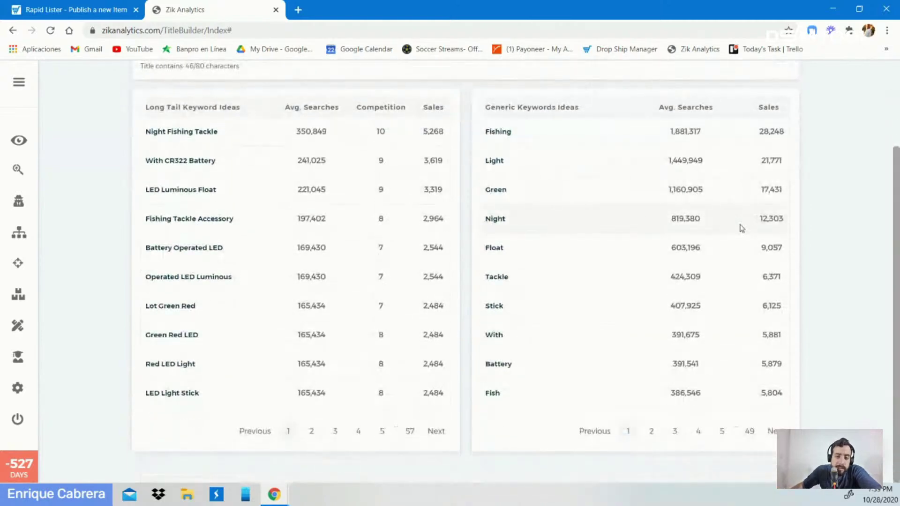
scroll(528, 264, up, 3)
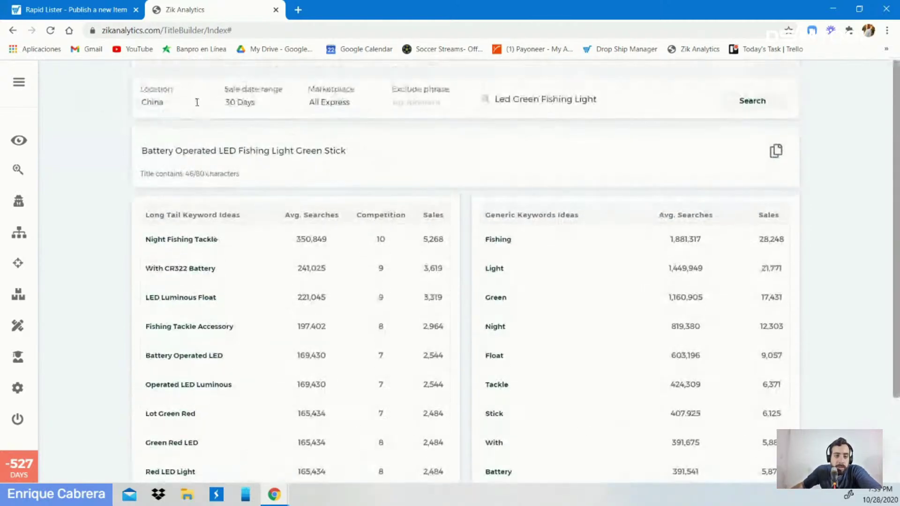
scroll(589, 247, down, 3)
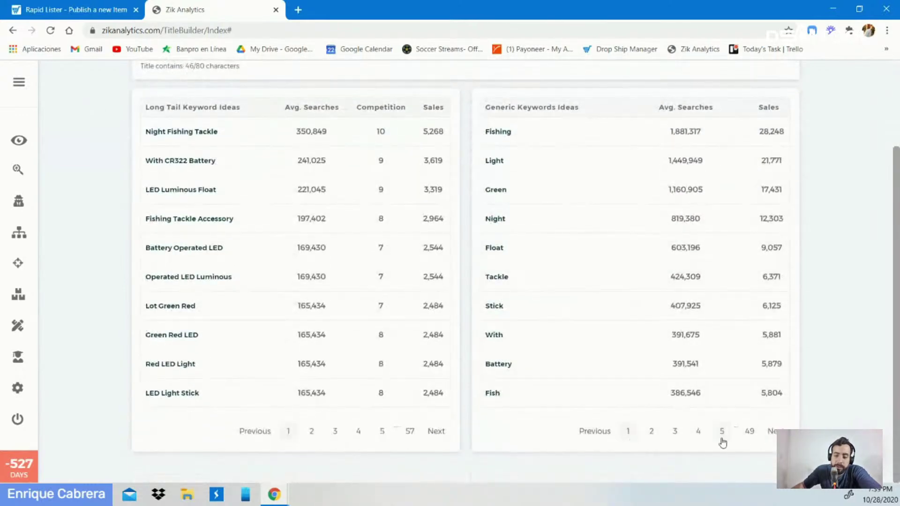
scroll(615, 342, up, 2)
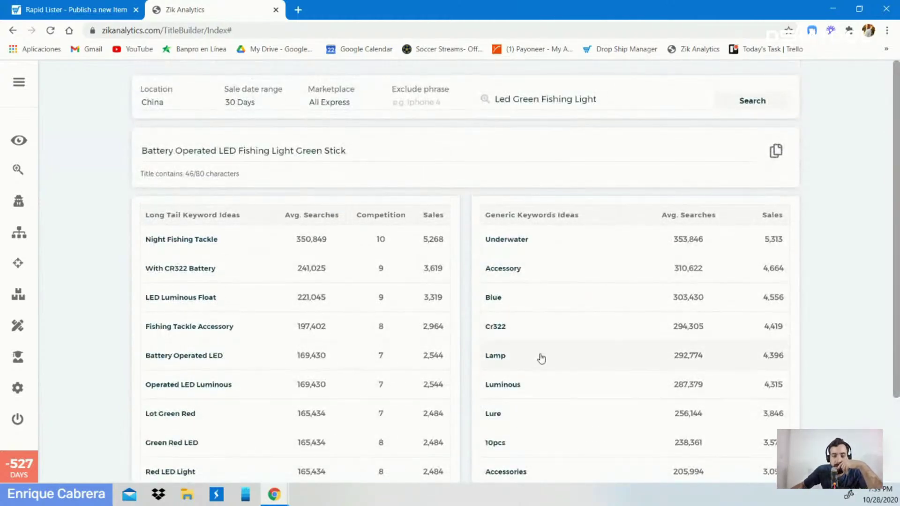
click(542, 357)
scroll(546, 354, down, 1)
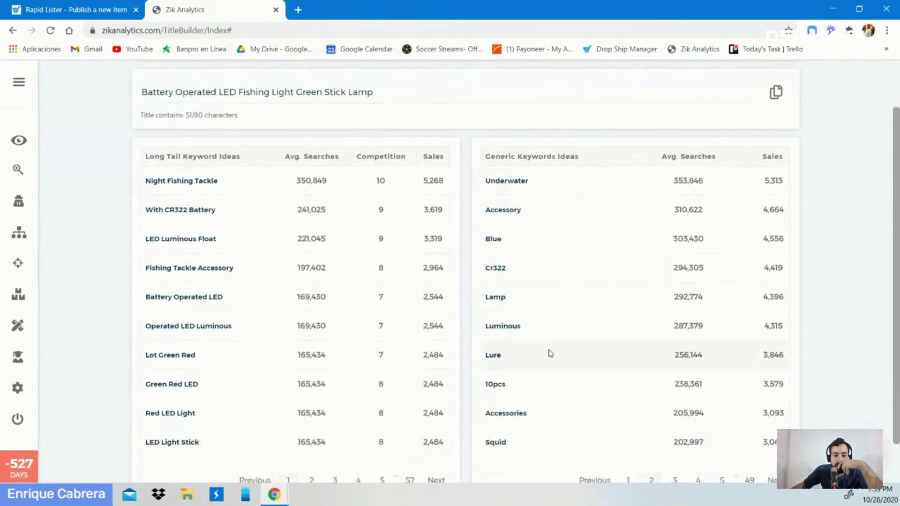
scroll(554, 407, up, 1)
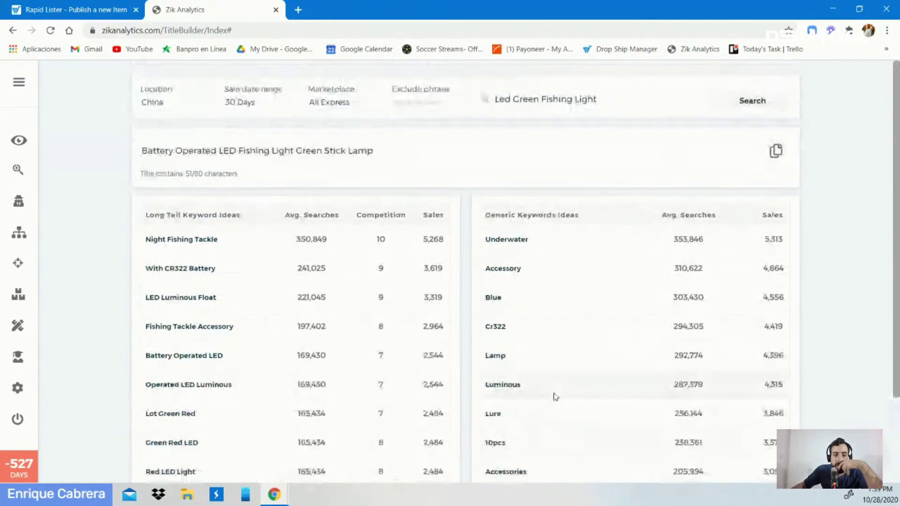
click(574, 247)
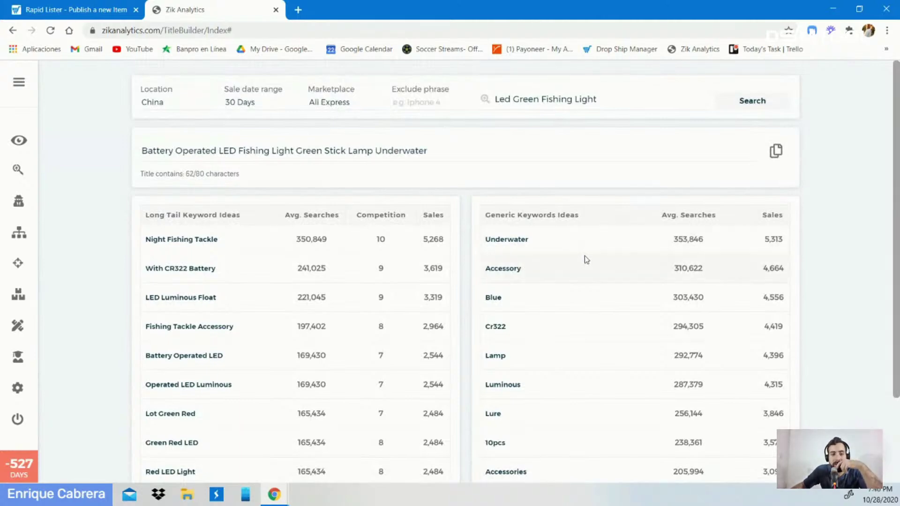
- Go through the third page of generic keyword ideas and add Tube to the title
scroll(588, 263, down, 2)
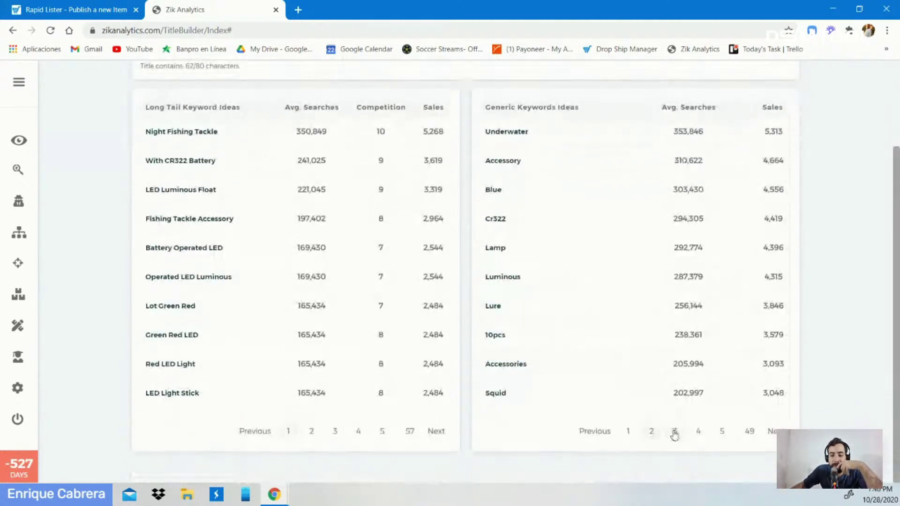
click(674, 431)
scroll(590, 325, up, 1)
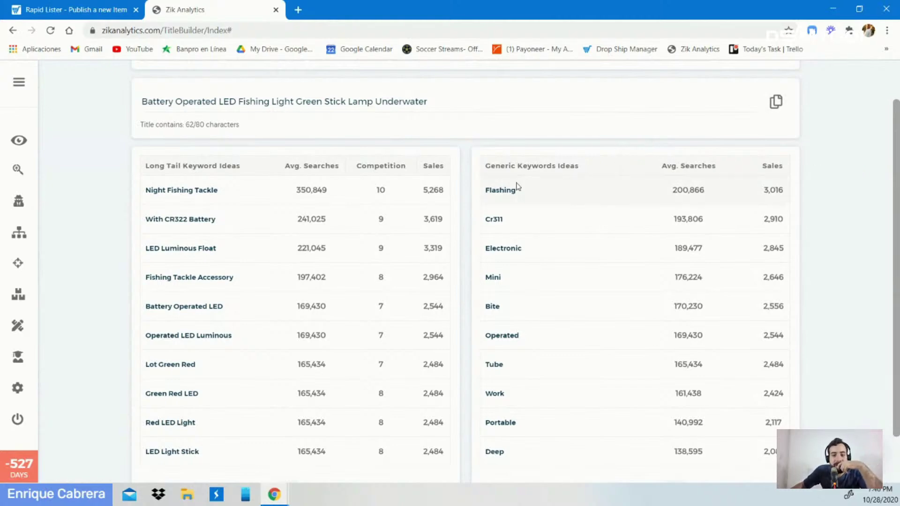
scroll(527, 293, down, 1)
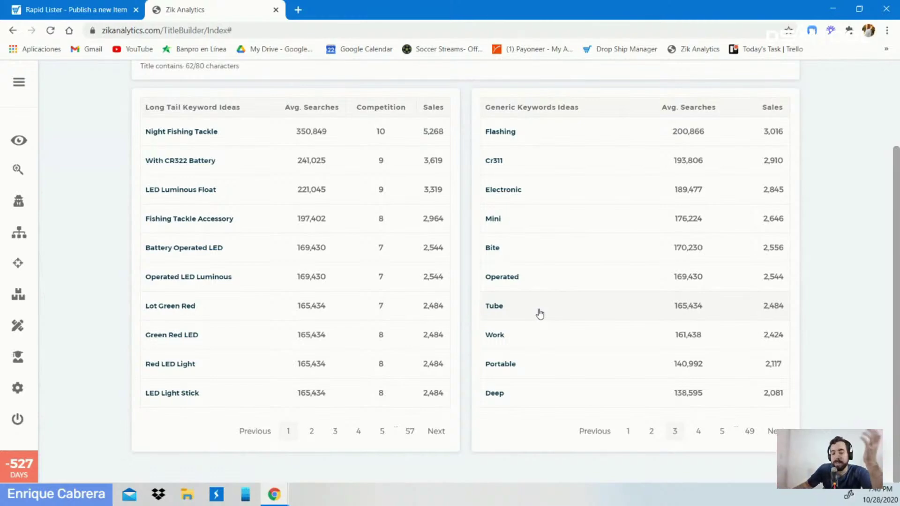
scroll(395, 203, up, 2)
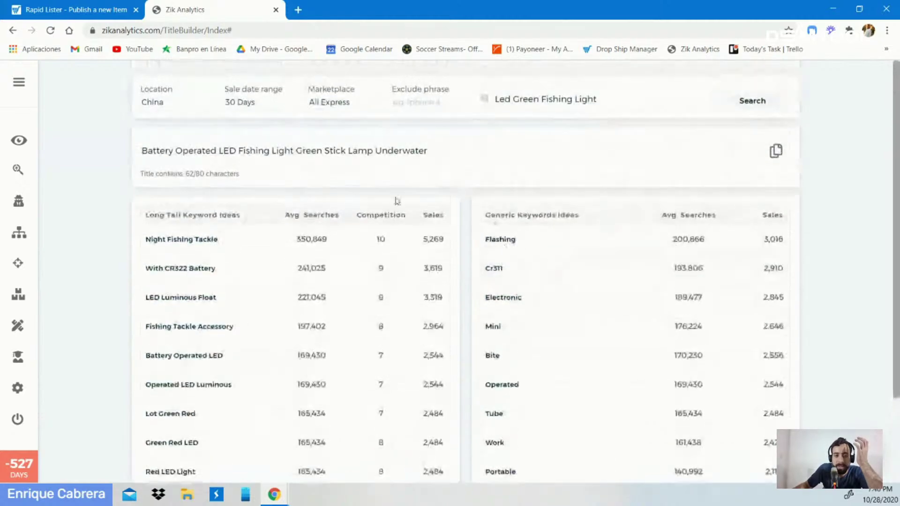
scroll(540, 361, down, 2)
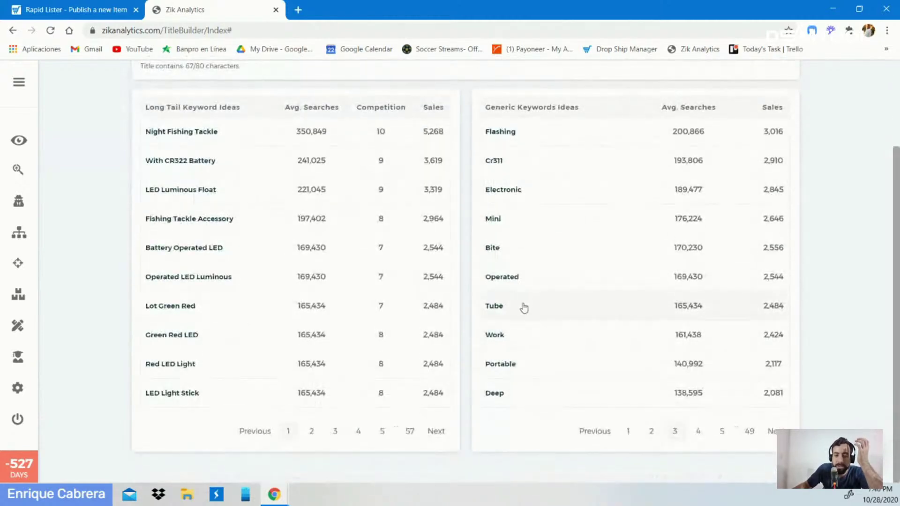
scroll(524, 307, up, 2)
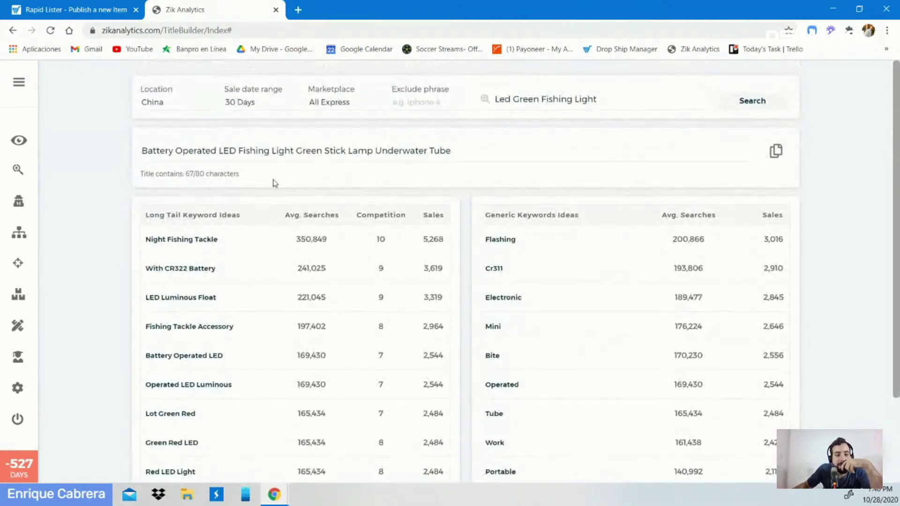
scroll(457, 184, down, 3)
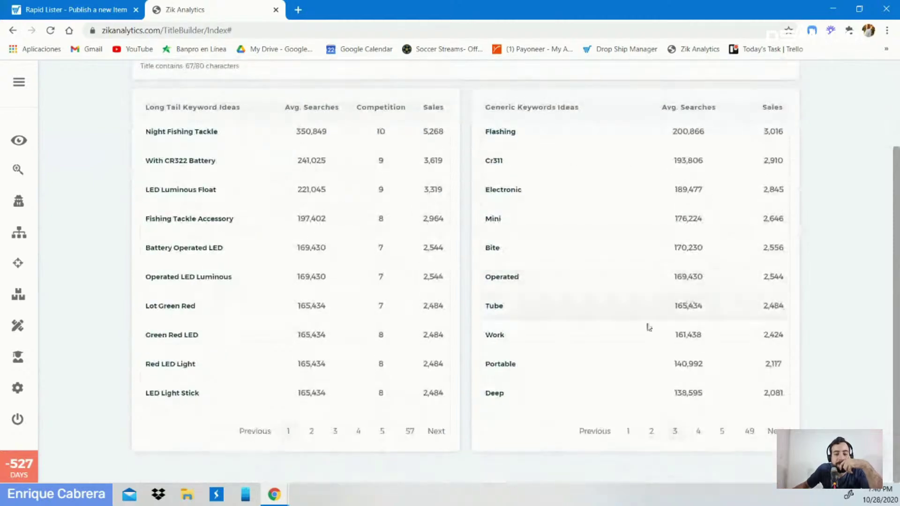
- Add Outdoor to the title from the fourth page of generic keyword ideas
click(698, 431)
scroll(589, 233, up, 3)
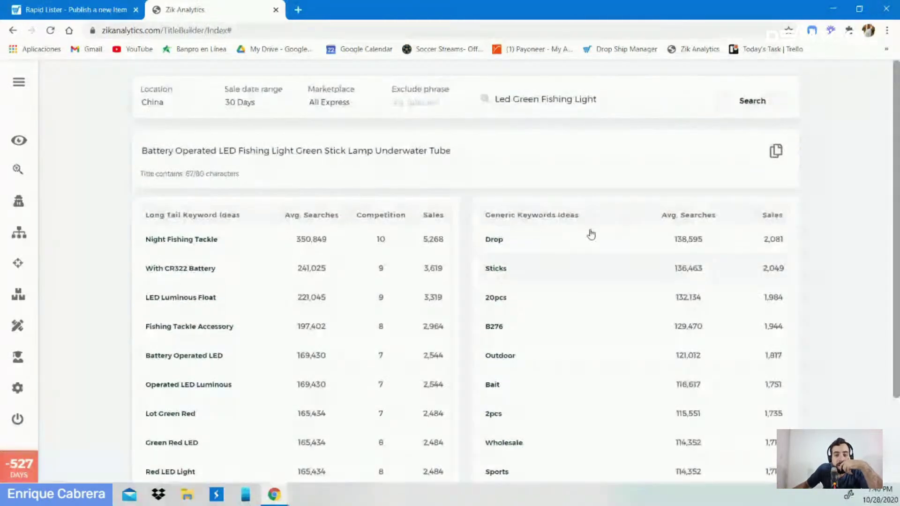
scroll(640, 244, down, 2)
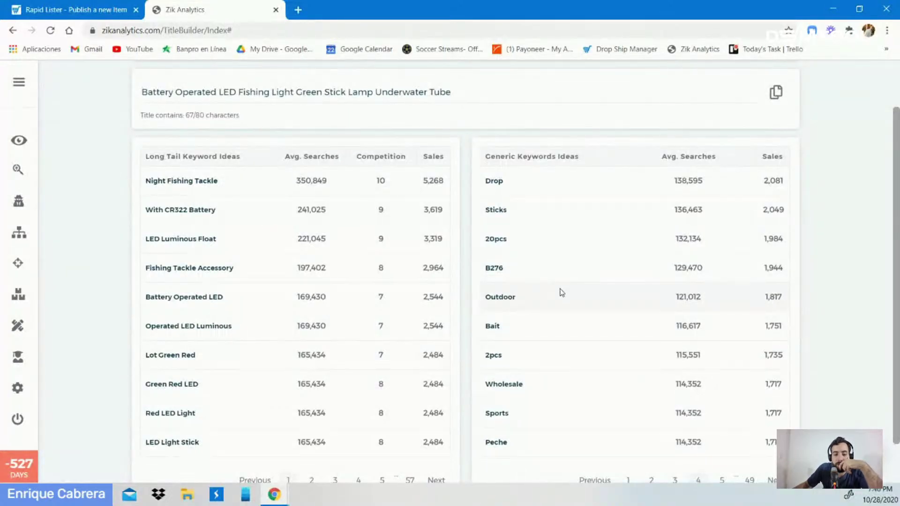
click(561, 293)
scroll(561, 293, up, 1)
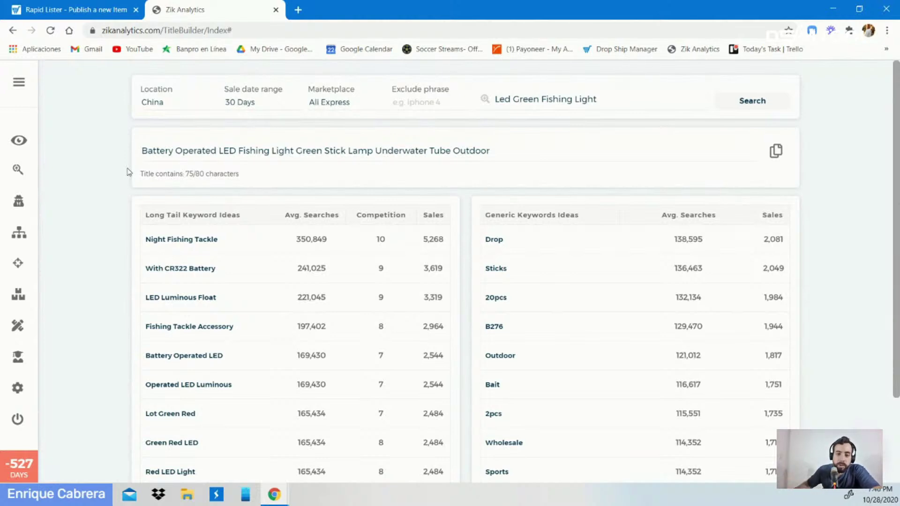
- Copy the finished title from Zik Analytics and paste it into the Title field of the DSM Tool listing
click(776, 151)
click(75, 9)
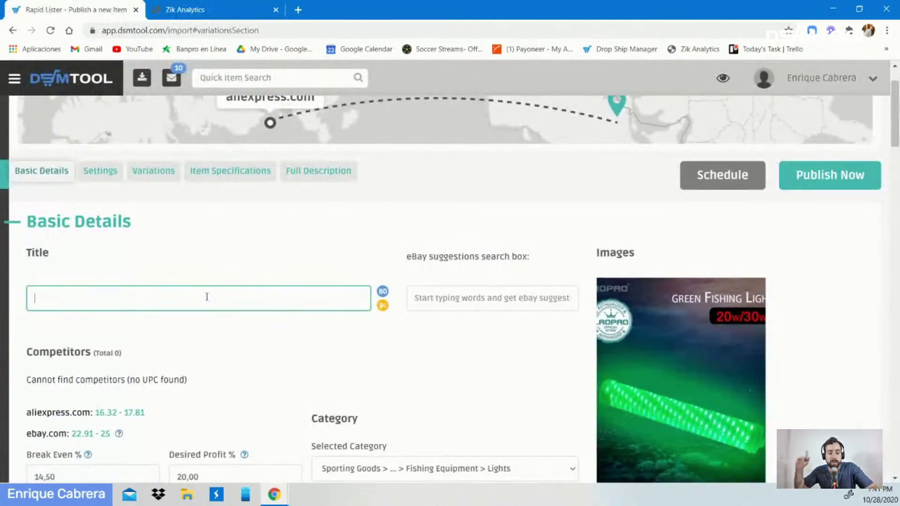
key(ctrl+v)
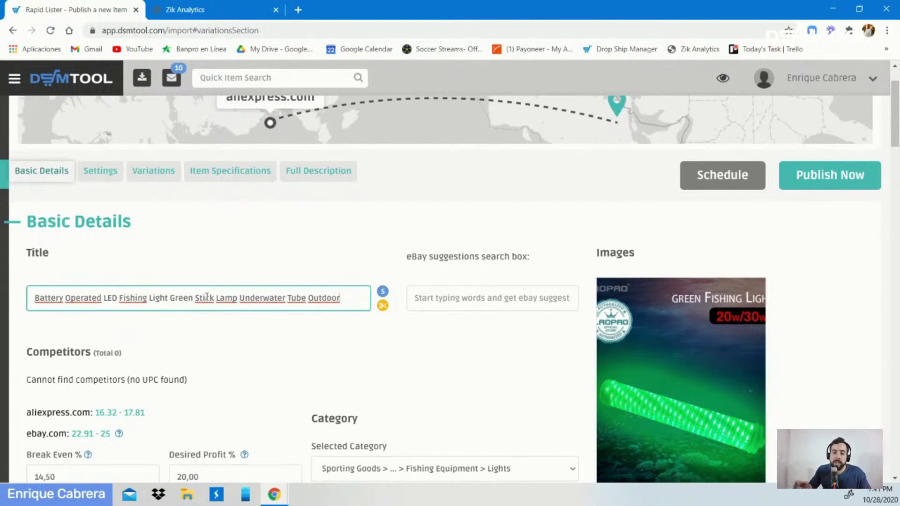
scroll(474, 333, down, 2)
scroll(610, 249, up, 2)
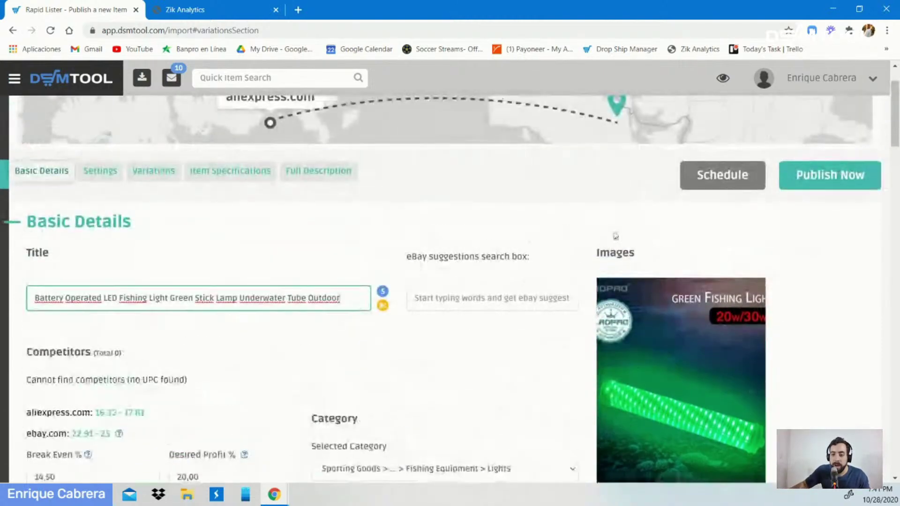
- Look over the imported product images, then view the competing Relefree fishing light listing on eBay
scroll(612, 242, down, 5)
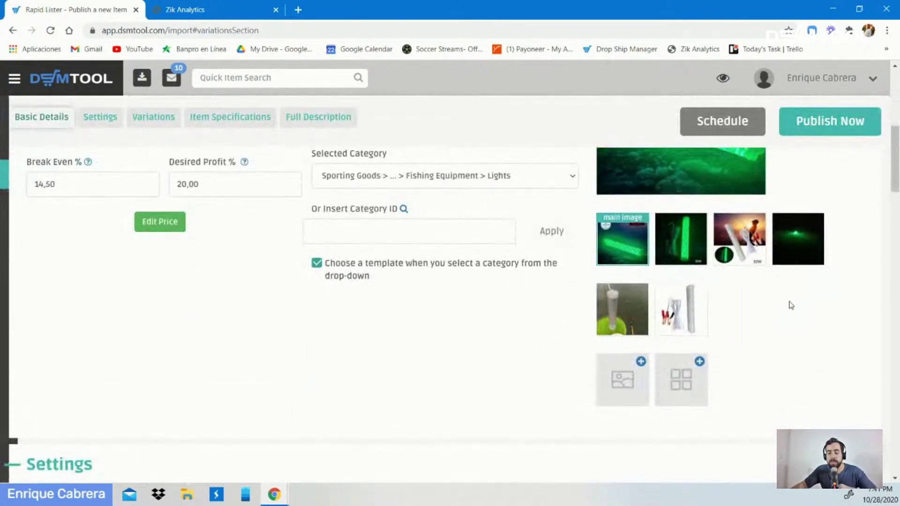
scroll(782, 307, up, 1)
scroll(774, 319, down, 1)
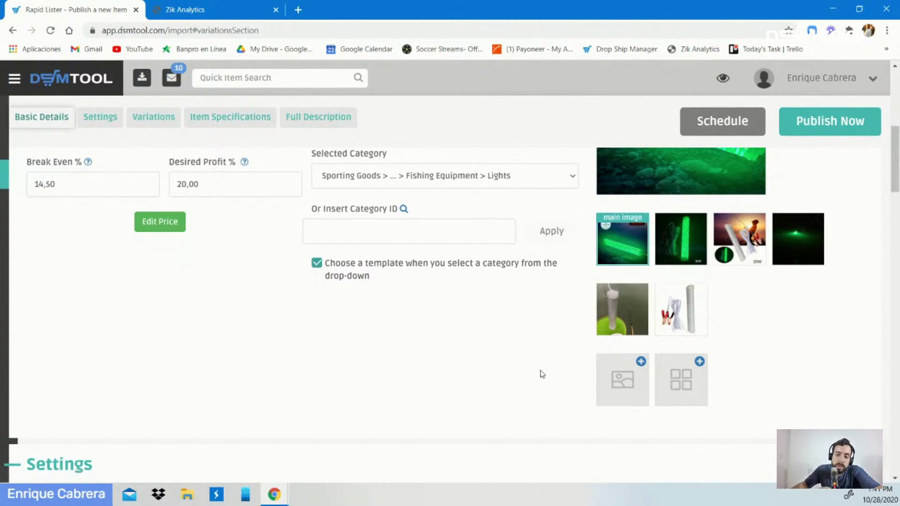
mouse_move(281, 499)
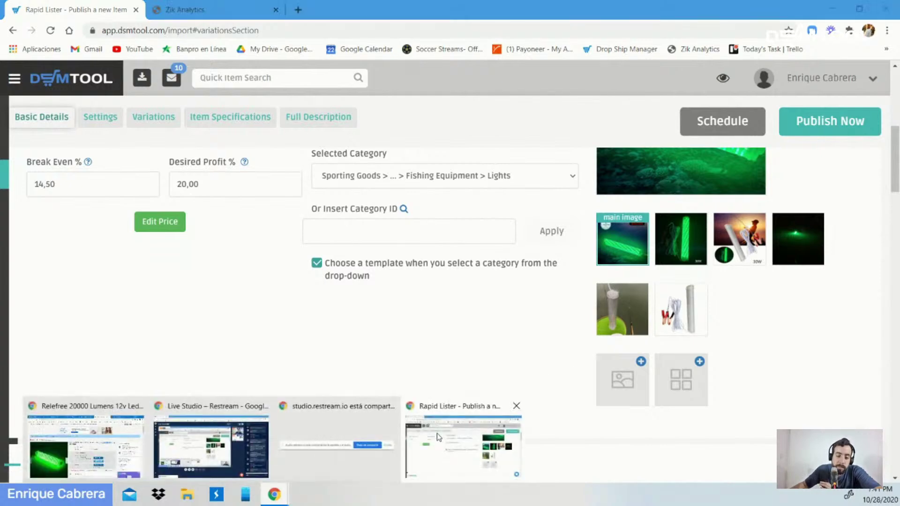
click(111, 438)
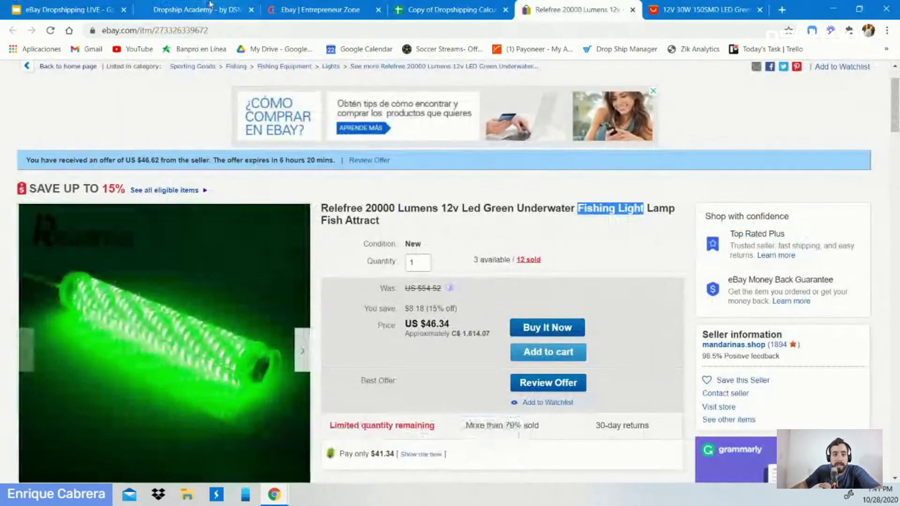
scroll(167, 357, down, 4)
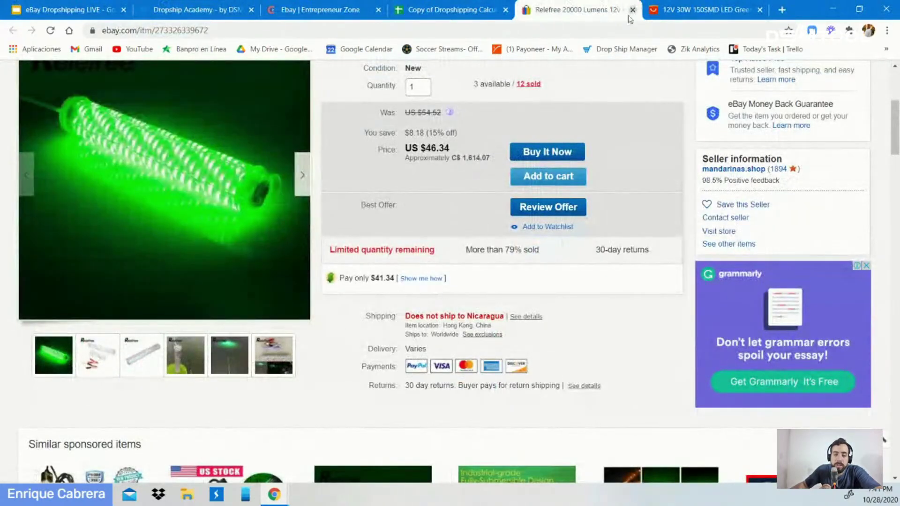
- Look through the AliExpress source page of the 12V 30W green fishing light and return to the DSM Tool listing
click(657, 6)
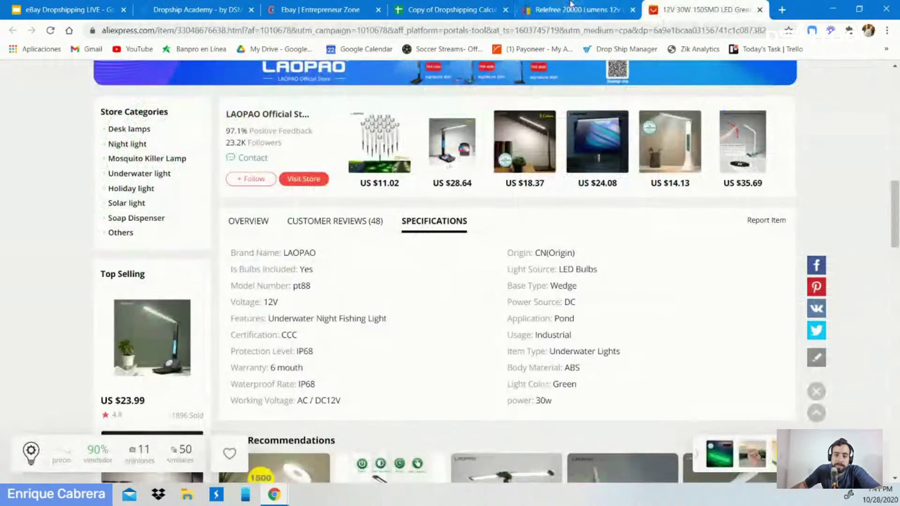
scroll(402, 241, down, 1)
scroll(404, 241, up, 10)
scroll(404, 240, up, 3)
scroll(563, 281, down, 18)
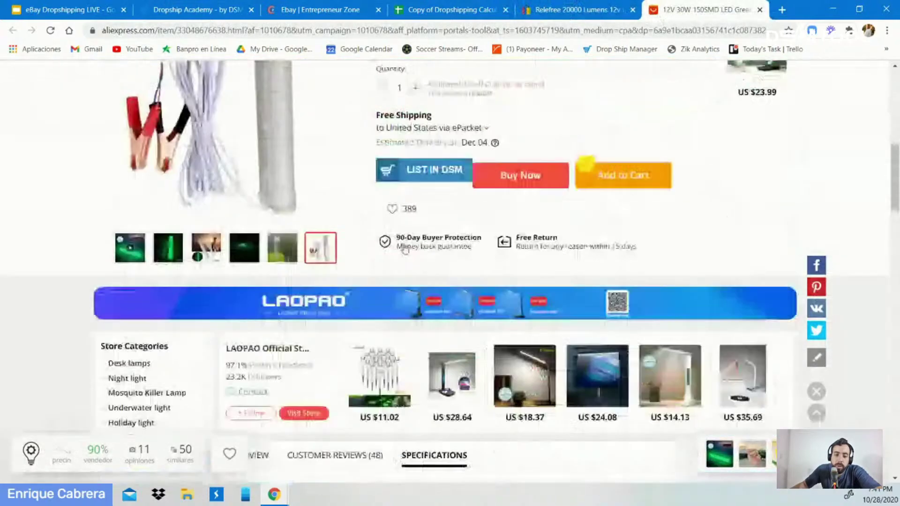
scroll(568, 341, down, 15)
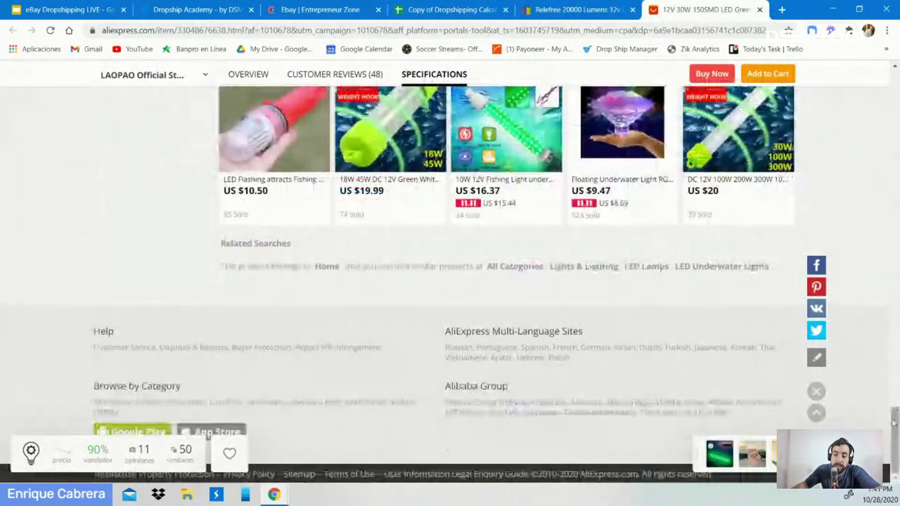
drag(893, 423, 893, 82)
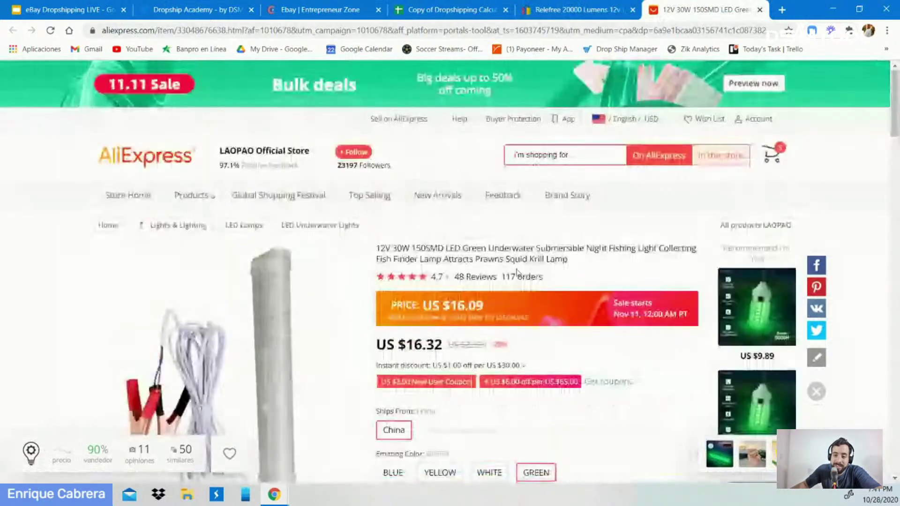
mouse_move(274, 495)
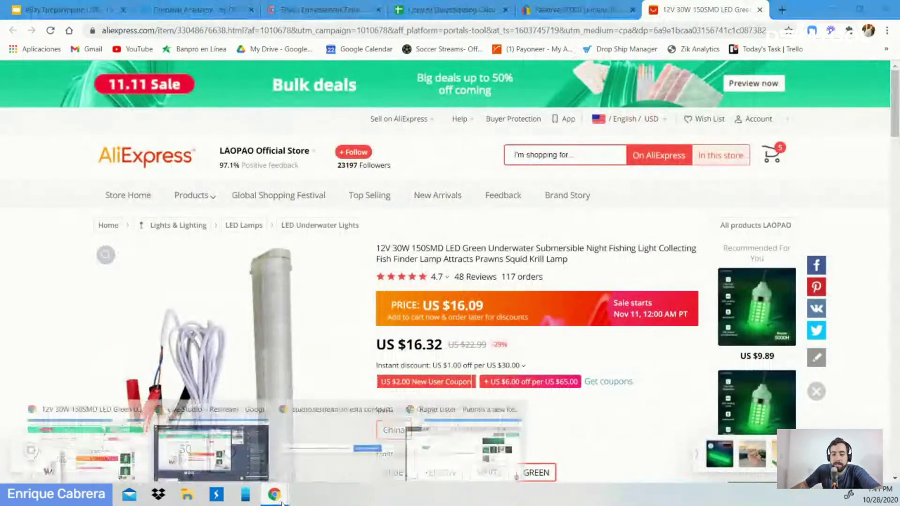
click(444, 433)
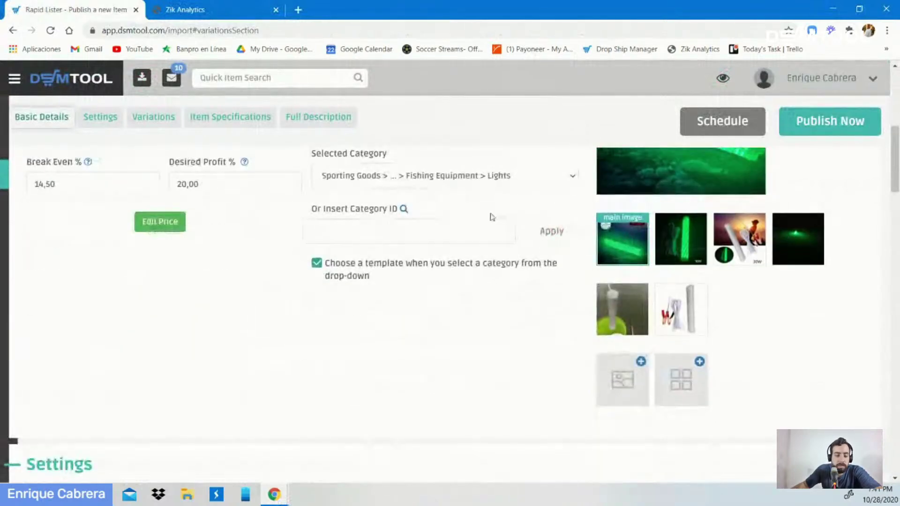
- Enlarge the main photo of the competing eBay listing, start saving it as an image and cancel the save
mouse_move(274, 494)
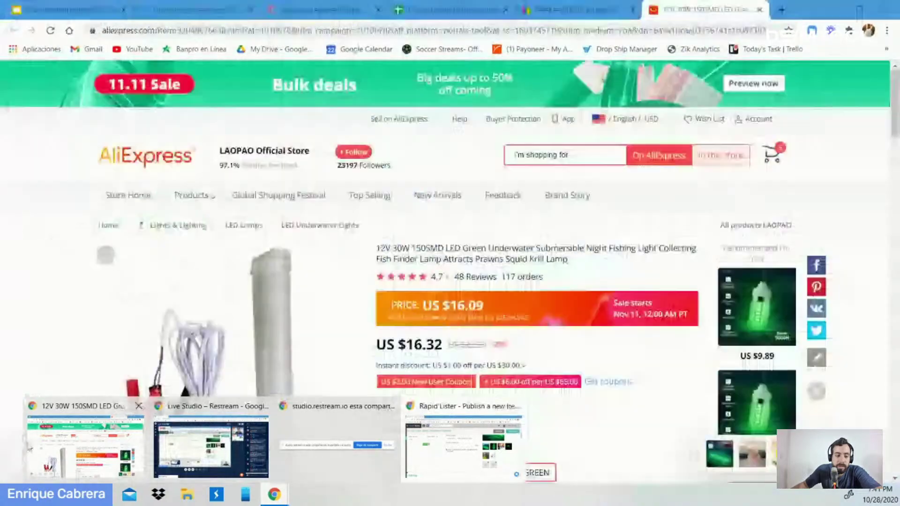
click(29, 449)
scroll(201, 258, down, 3)
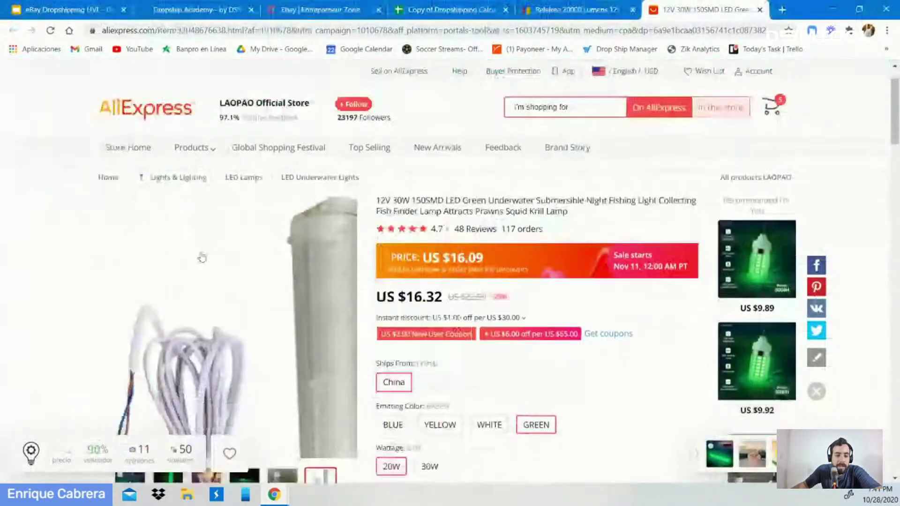
click(541, 6)
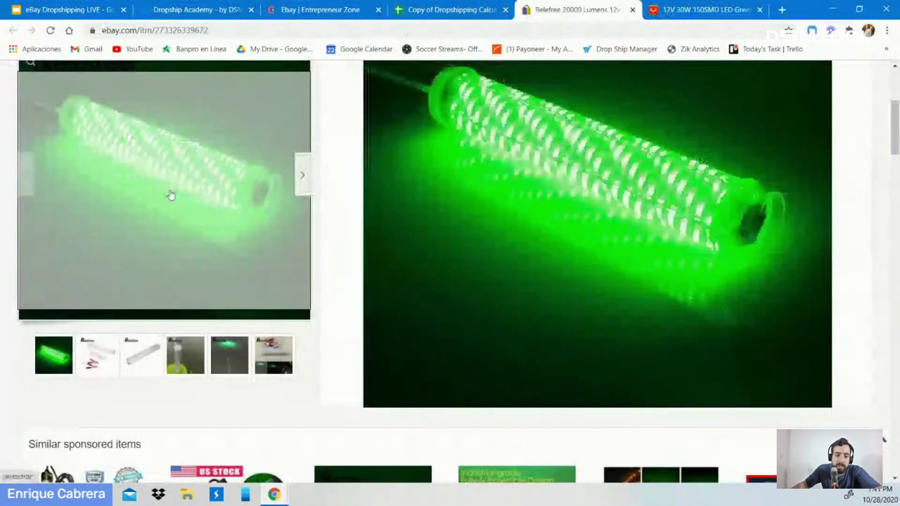
click(170, 195)
right_click(408, 189)
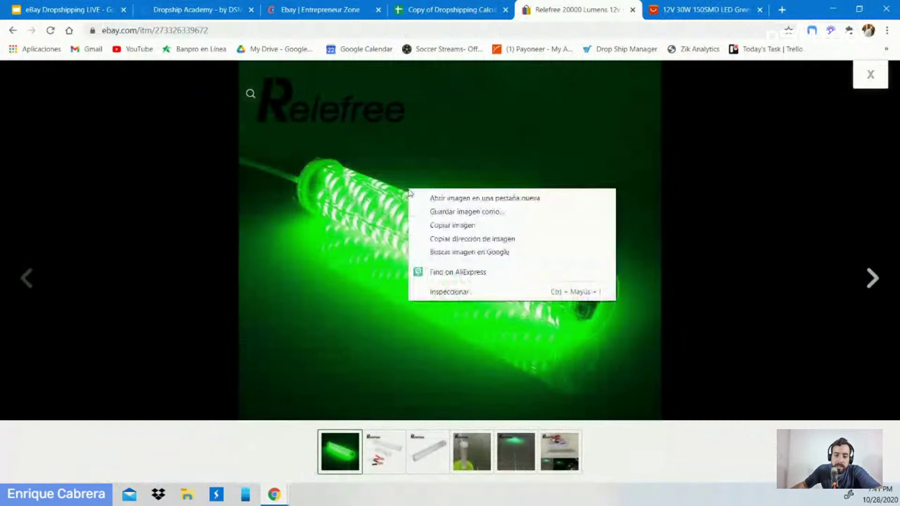
click(452, 213)
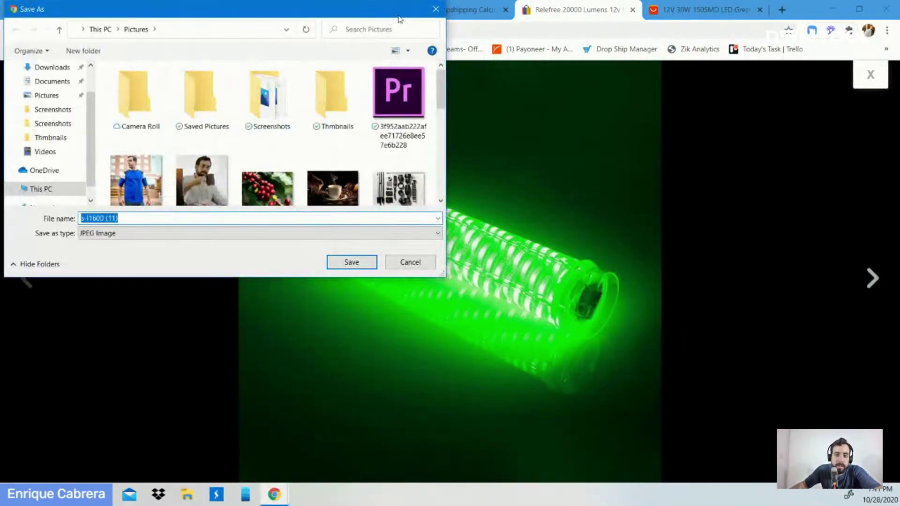
click(435, 9)
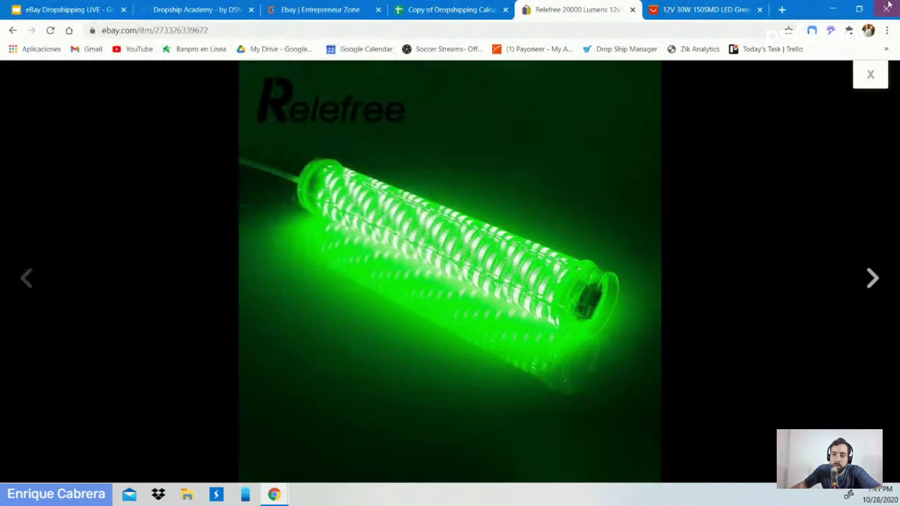
click(833, 9)
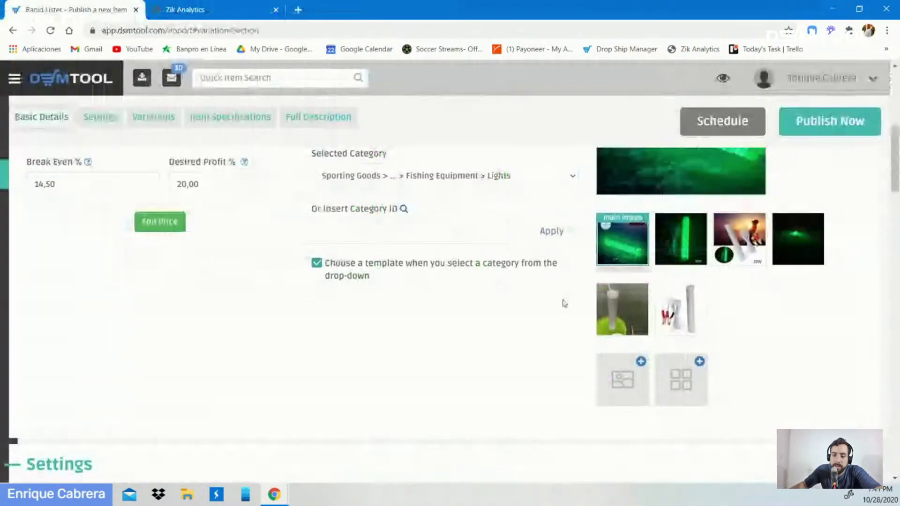
- Open the Add image dialog and its file browser for the listing, then close both without adding a file
click(624, 378)
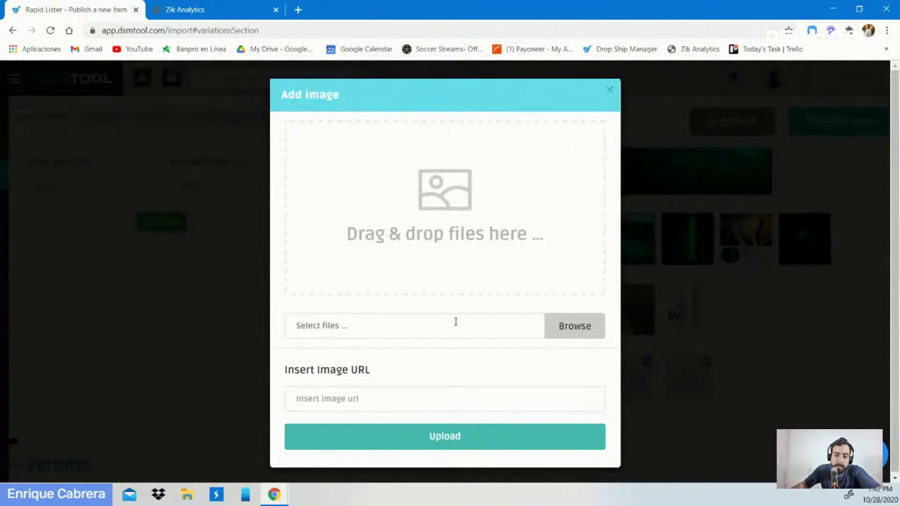
click(580, 325)
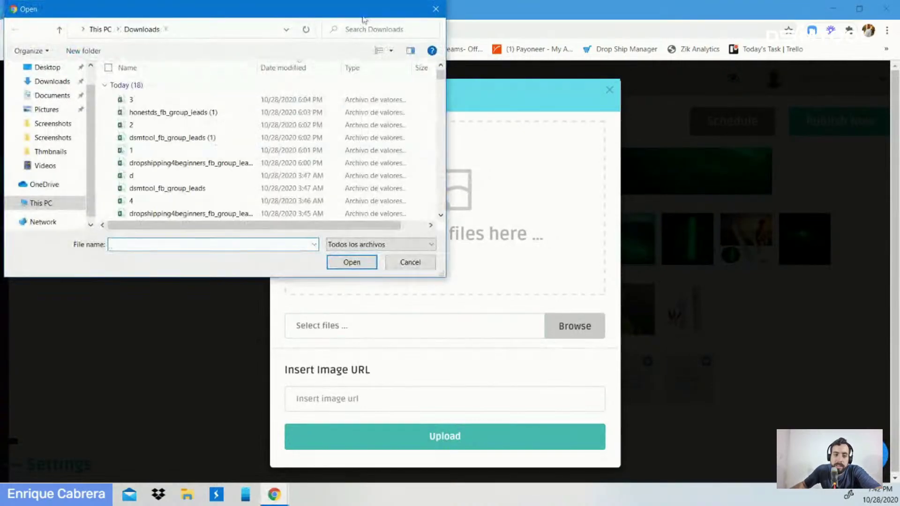
click(436, 9)
click(609, 90)
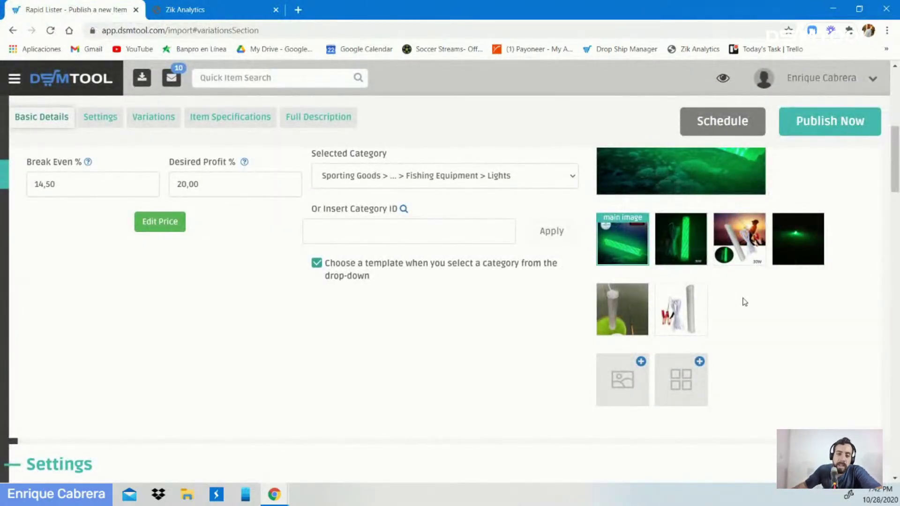
- Make the 30W fisherman photo the listing's main image and move it to first place in the gallery
scroll(327, 145, up, 8)
scroll(478, 271, down, 13)
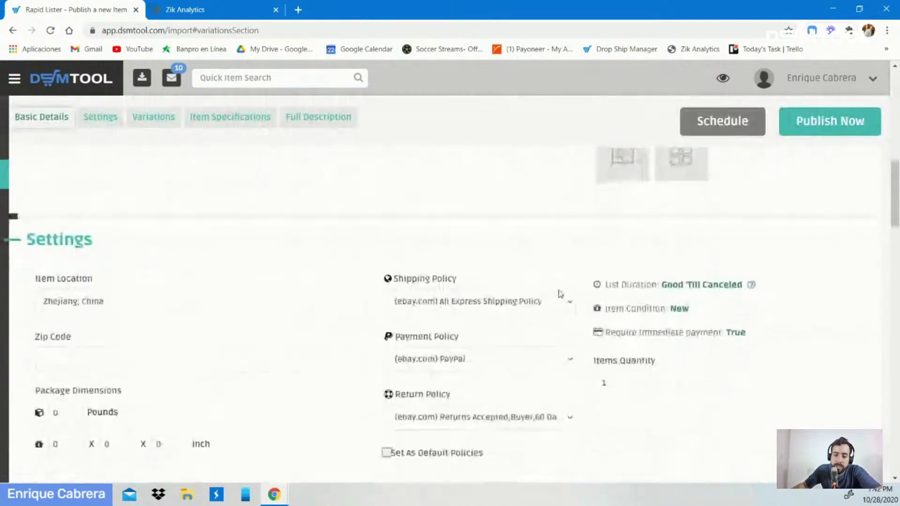
scroll(561, 294, up, 6)
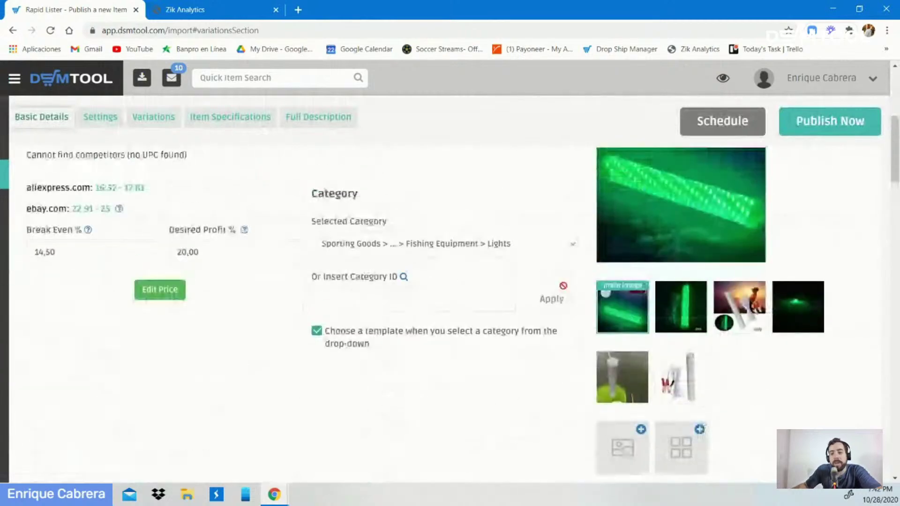
click(728, 315)
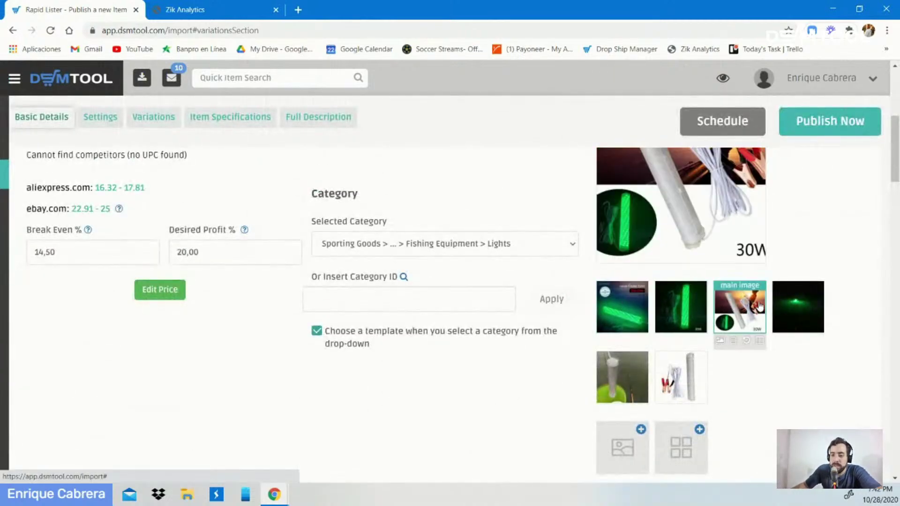
scroll(760, 307, up, 3)
scroll(688, 352, down, 1)
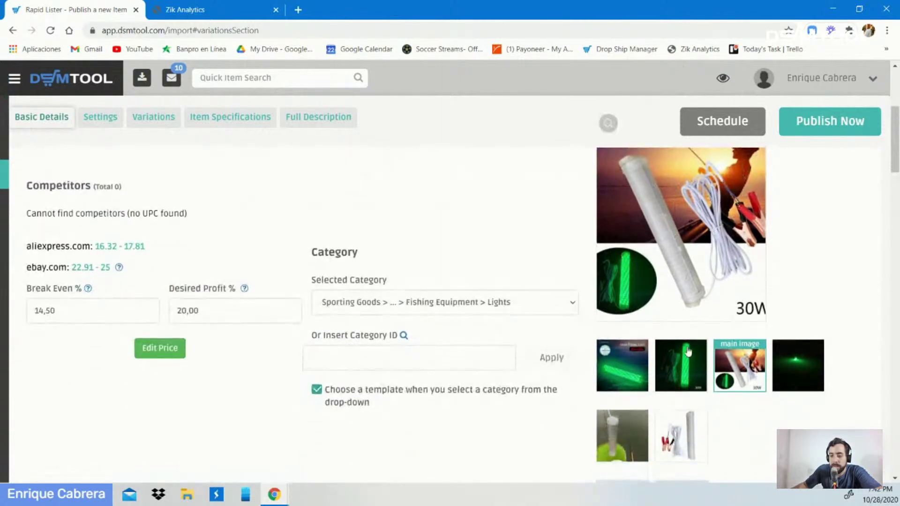
drag(740, 366, 622, 366)
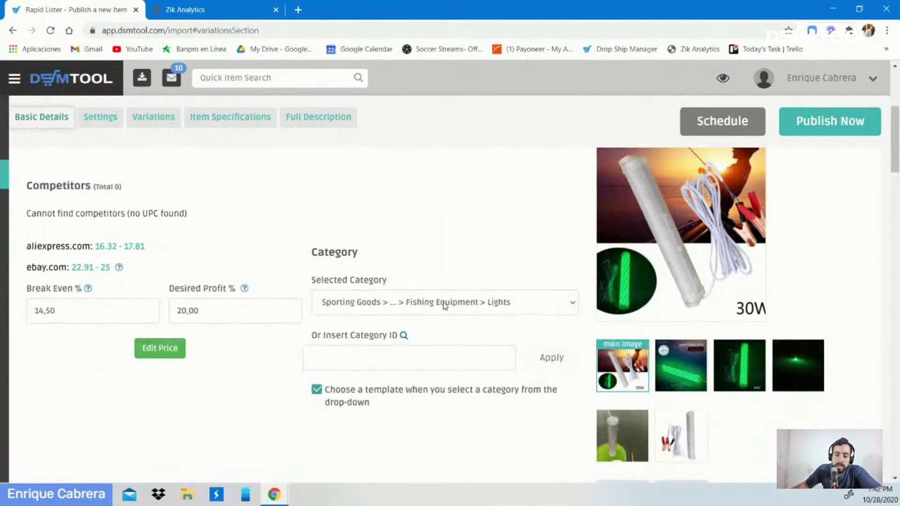
scroll(473, 262, up, 1)
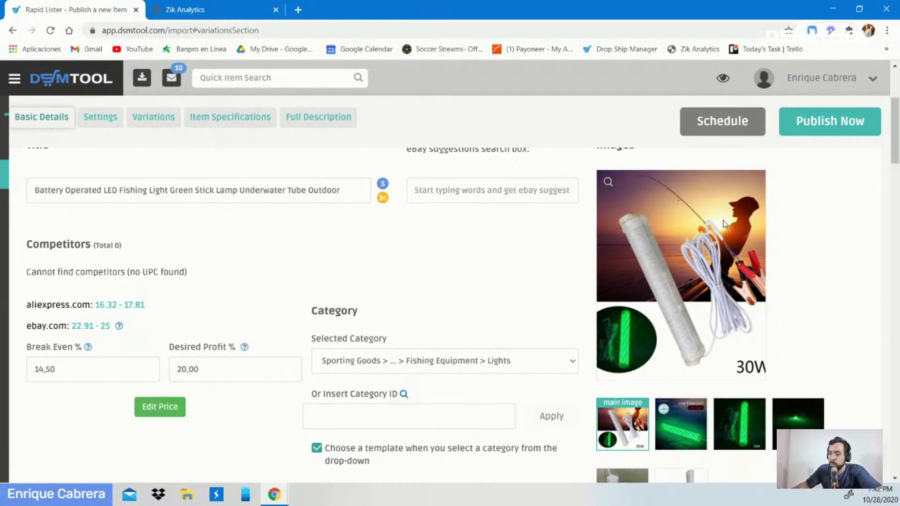
scroll(810, 241, down, 1)
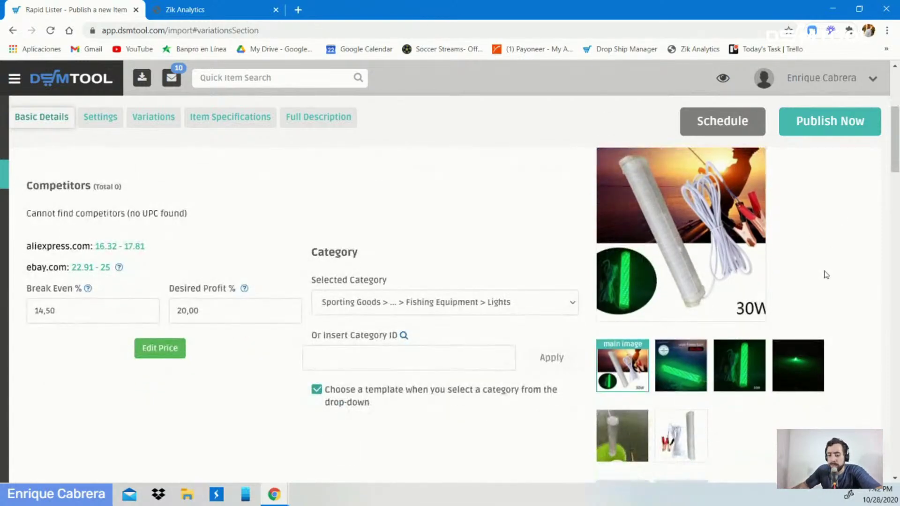
scroll(796, 349, up, 2)
scroll(810, 298, down, 3)
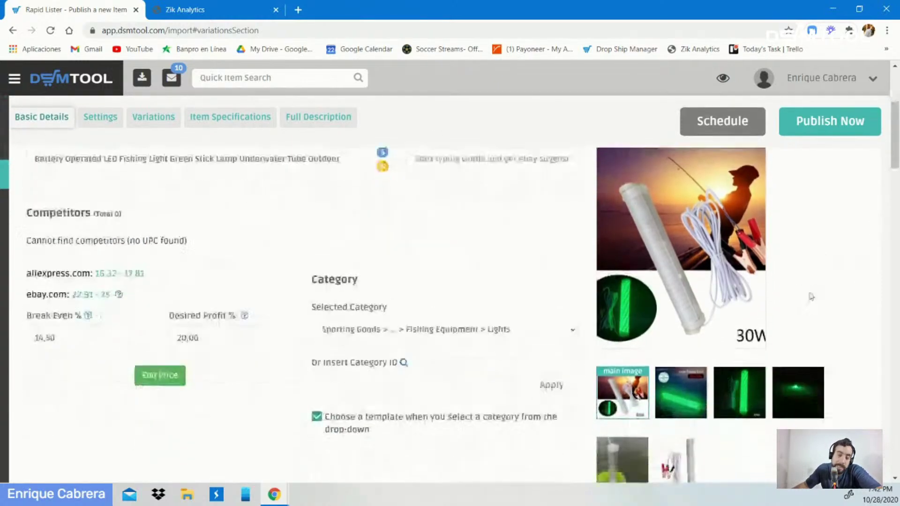
scroll(862, 238, up, 2)
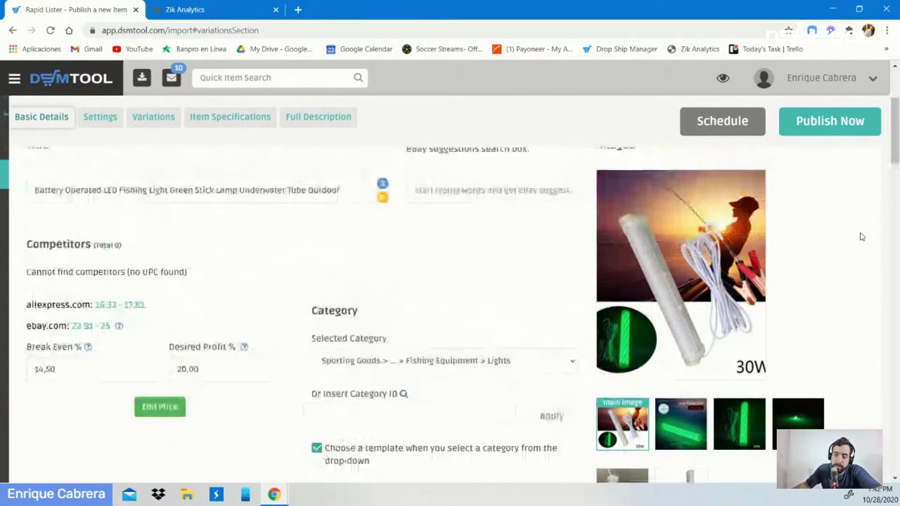
scroll(402, 257, up, 3)
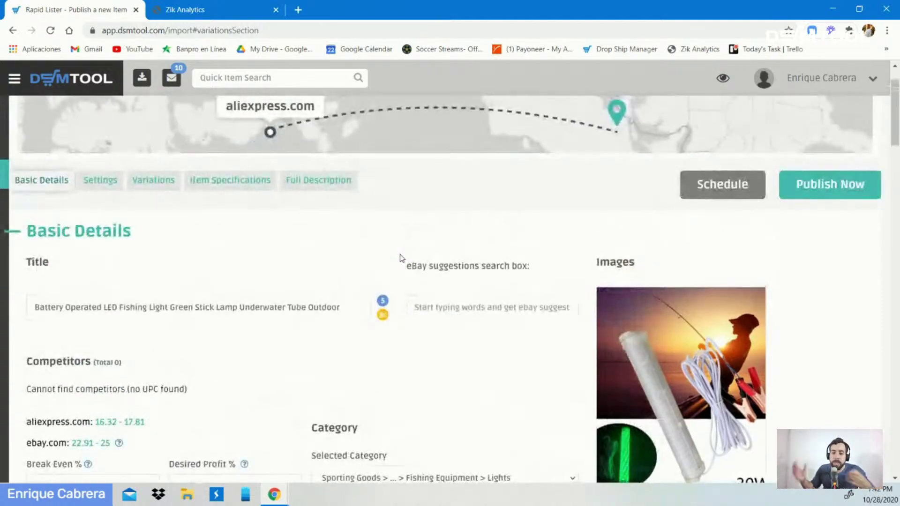
scroll(393, 275, down, 4)
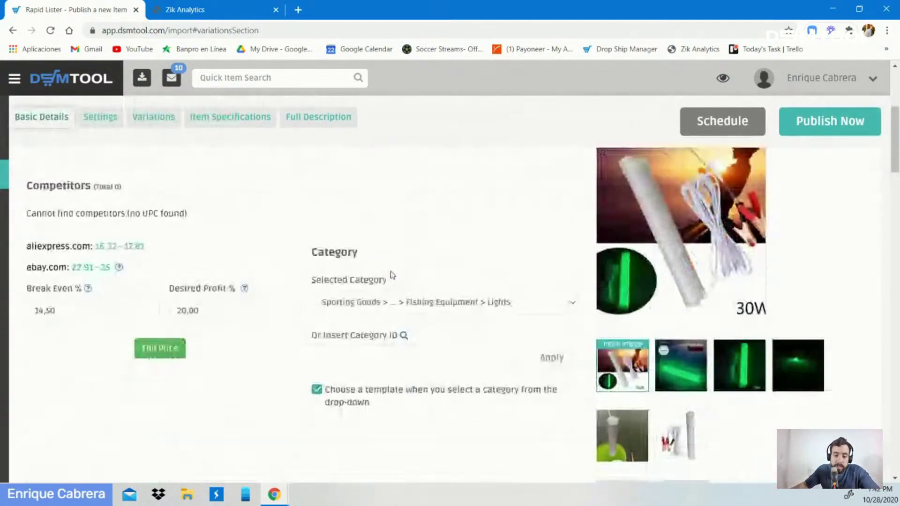
scroll(389, 277, up, 3)
scroll(389, 273, down, 3)
- Open a preview of the web content in the listing's Full Description section
scroll(388, 273, down, 5)
drag(895, 146, 894, 379)
scroll(867, 369, down, 2)
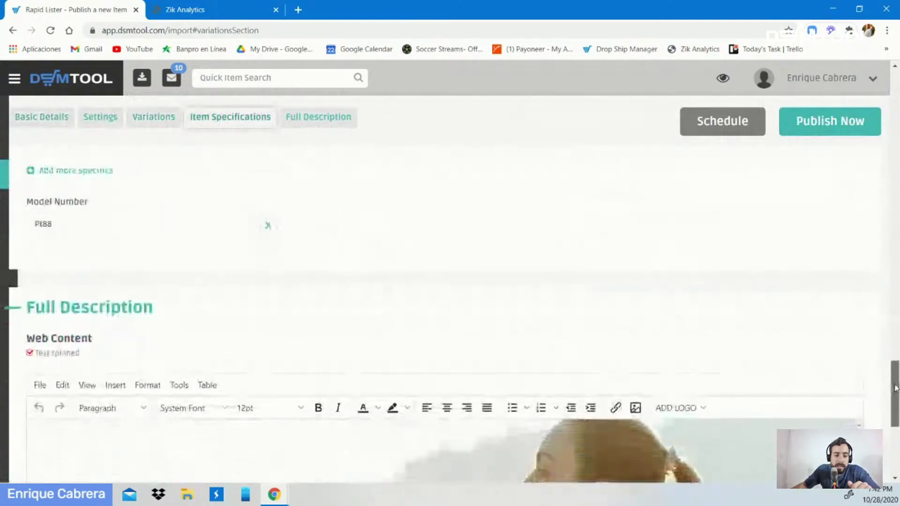
scroll(432, 268, down, 2)
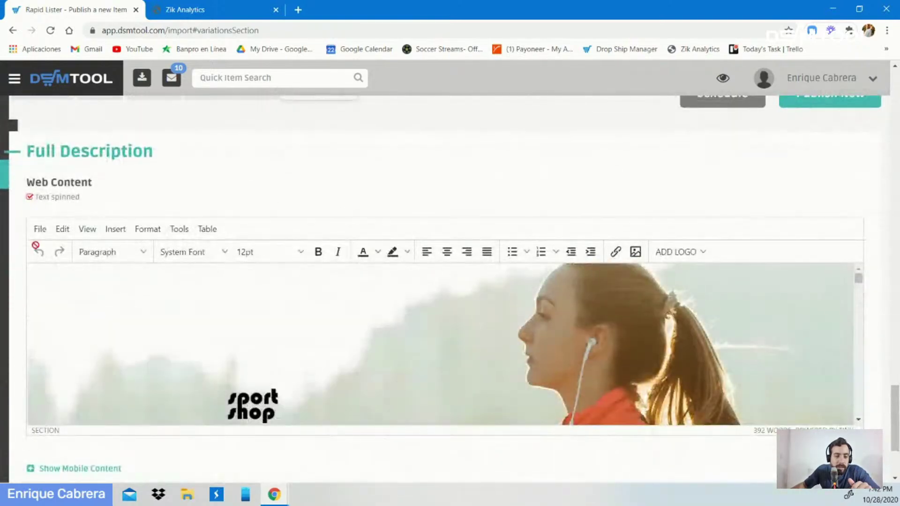
click(87, 229)
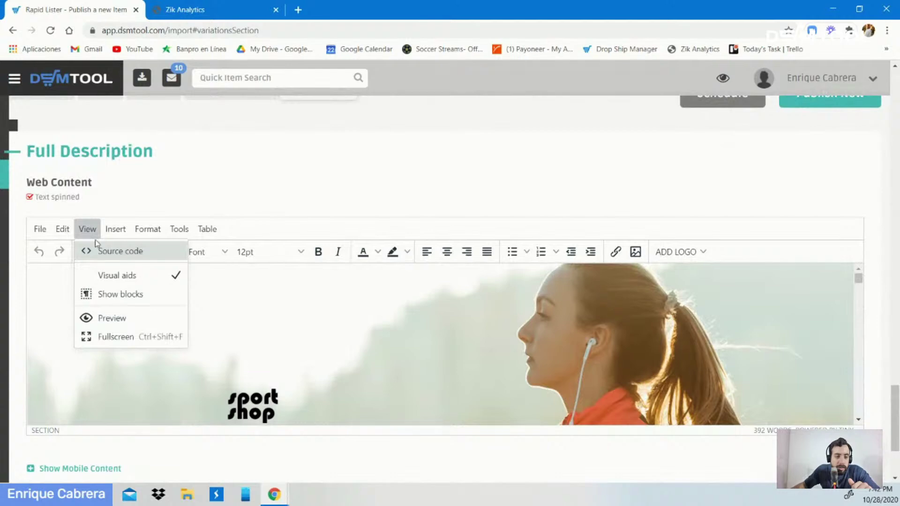
click(111, 318)
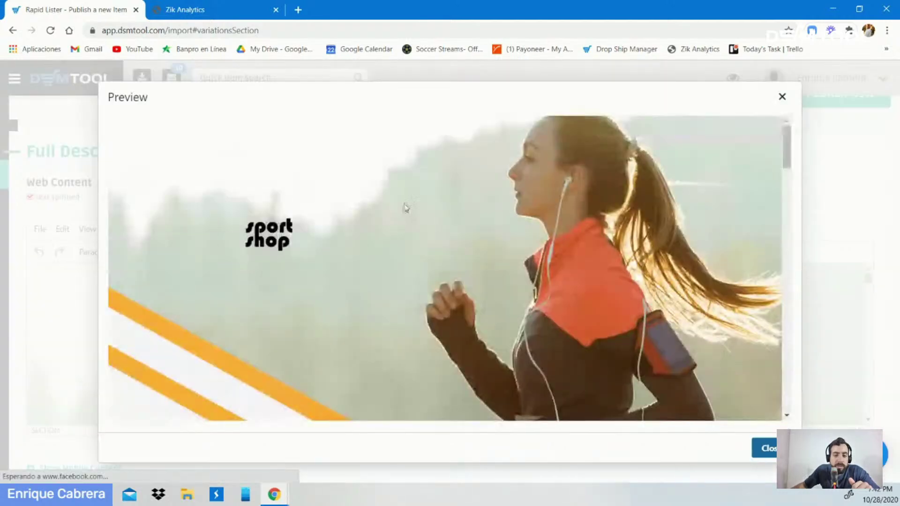
- Review the previewed description's banner, title placeholder, features, payment, return and shipping sections, and close the preview
scroll(534, 202, down, 3)
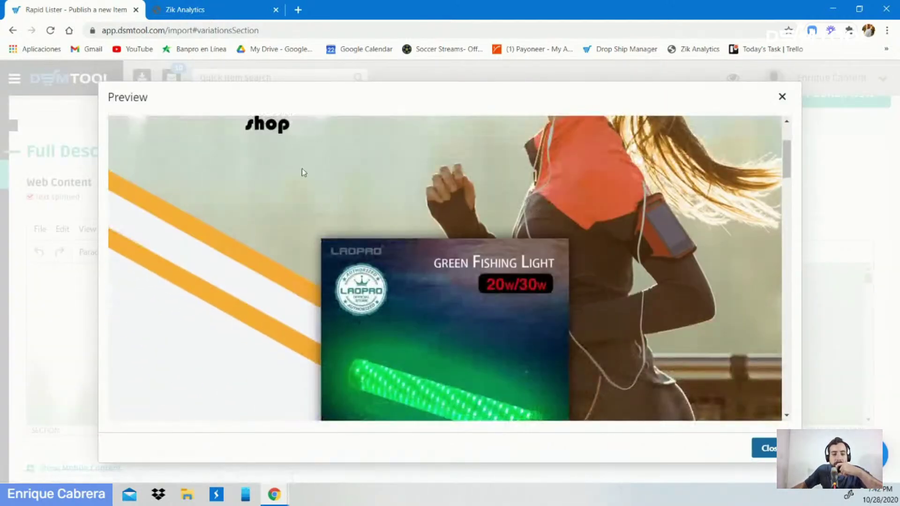
scroll(301, 169, up, 3)
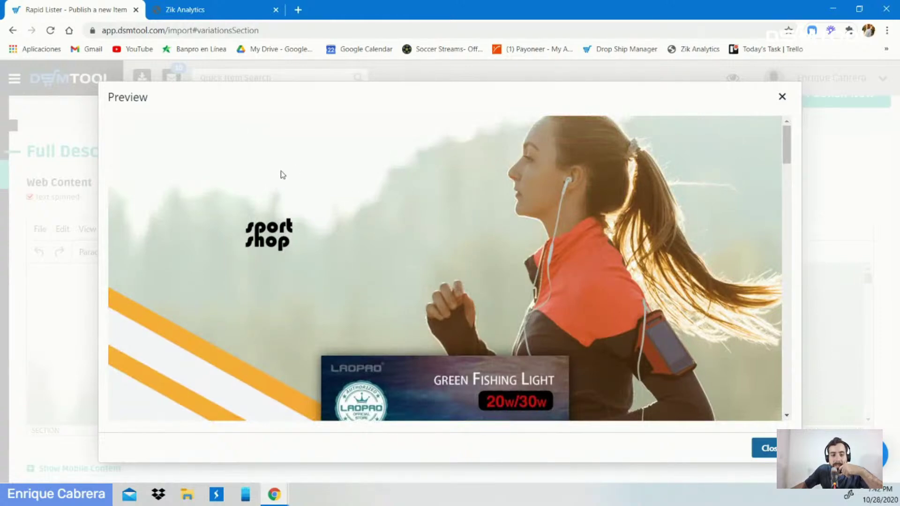
scroll(282, 175, down, 8)
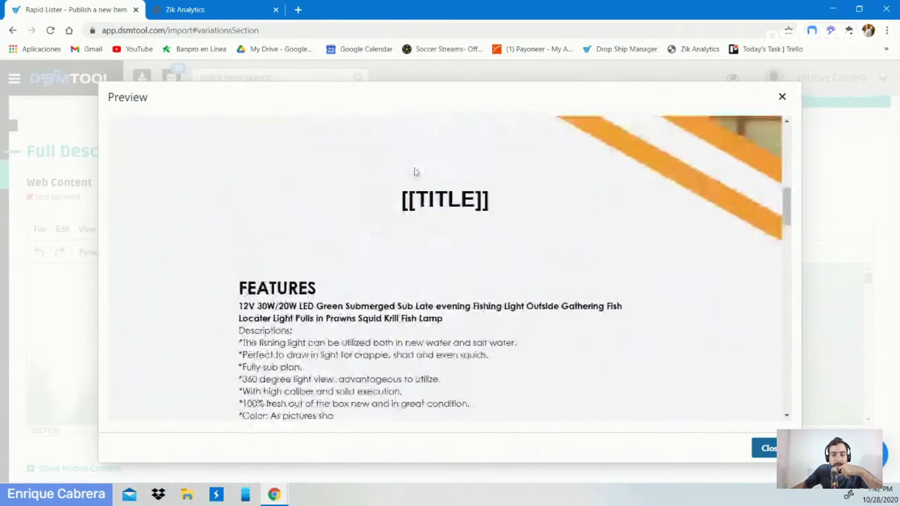
scroll(416, 172, up, 1)
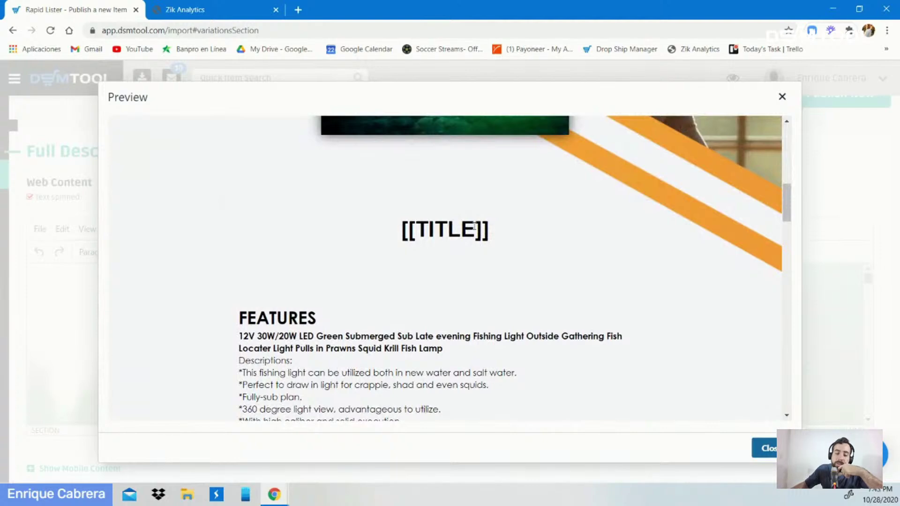
scroll(355, 248, down, 3)
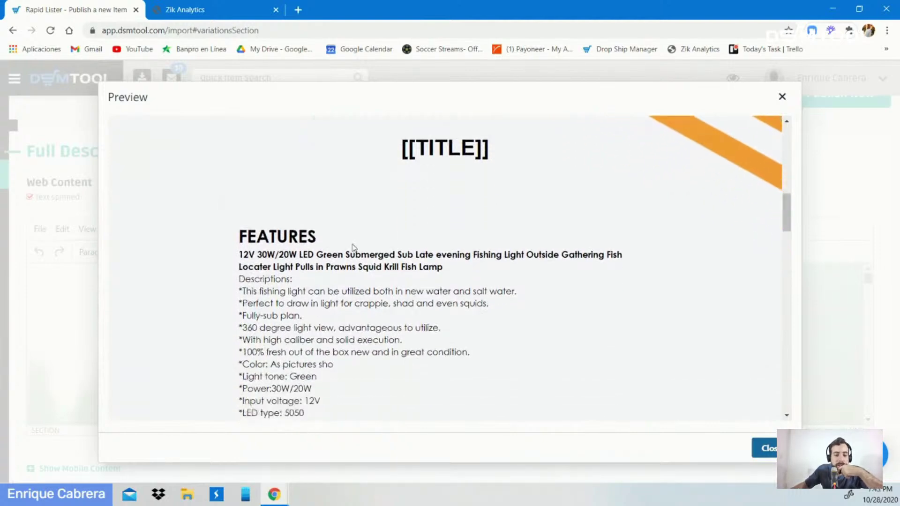
scroll(317, 251, down, 9)
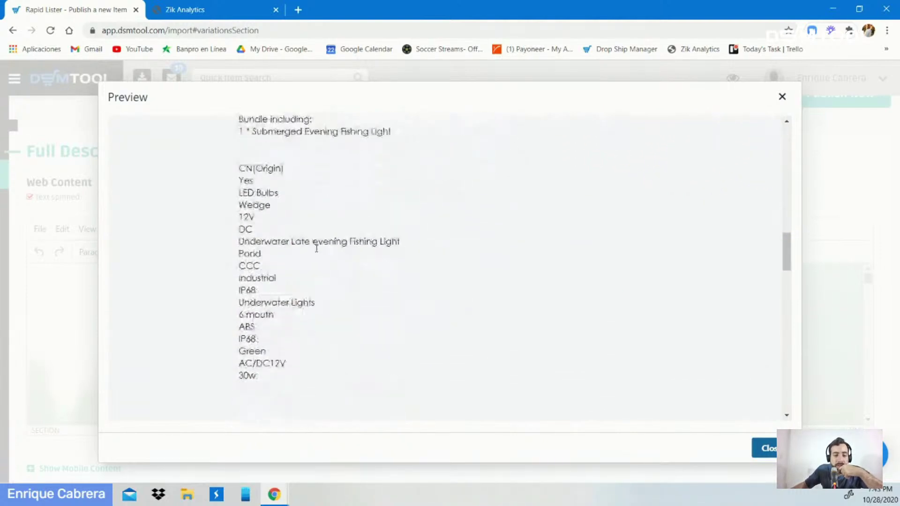
scroll(276, 244, down, 3)
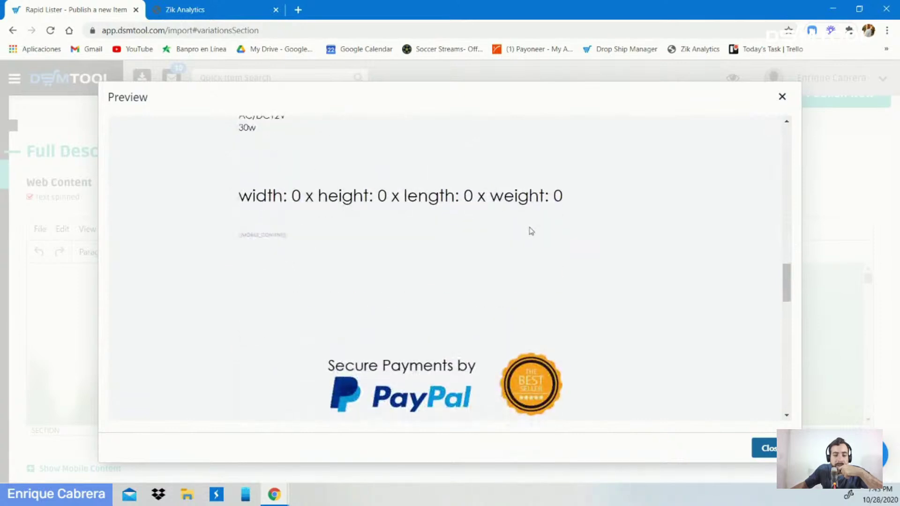
scroll(515, 230, down, 4)
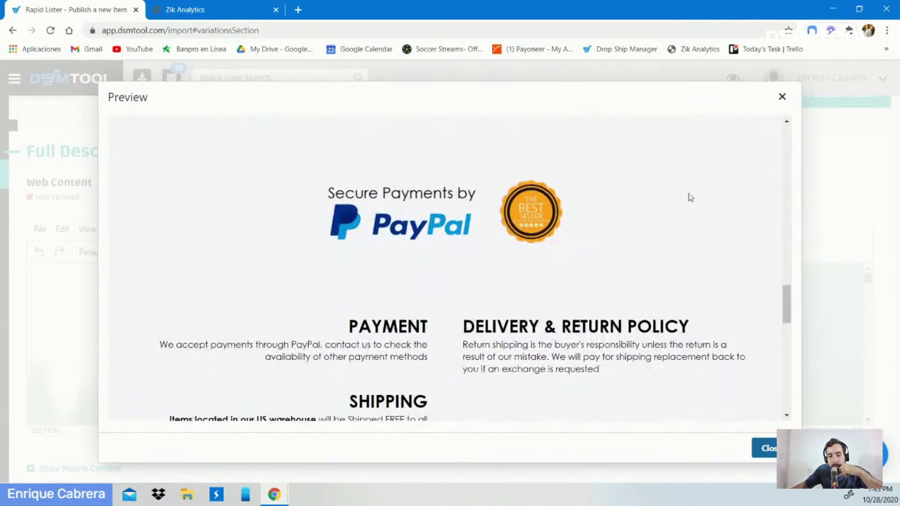
scroll(432, 206, down, 1)
scroll(394, 247, down, 1)
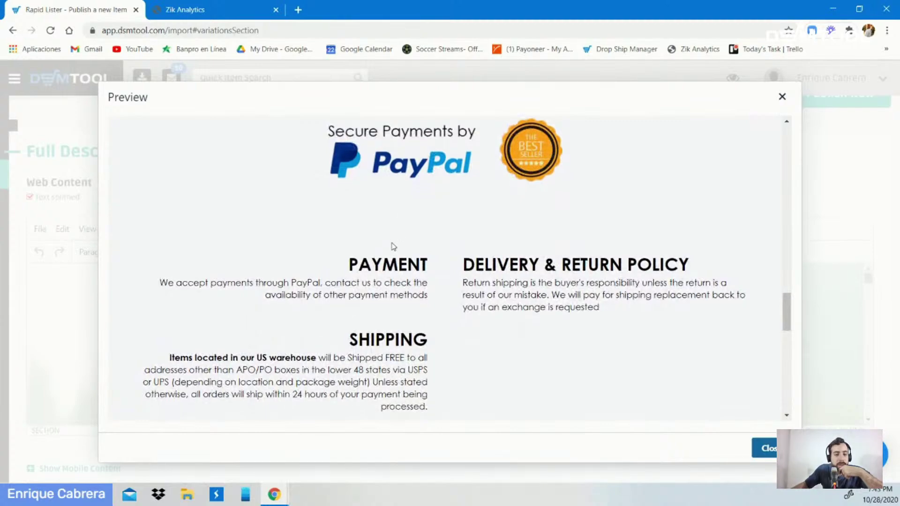
scroll(310, 255, down, 6)
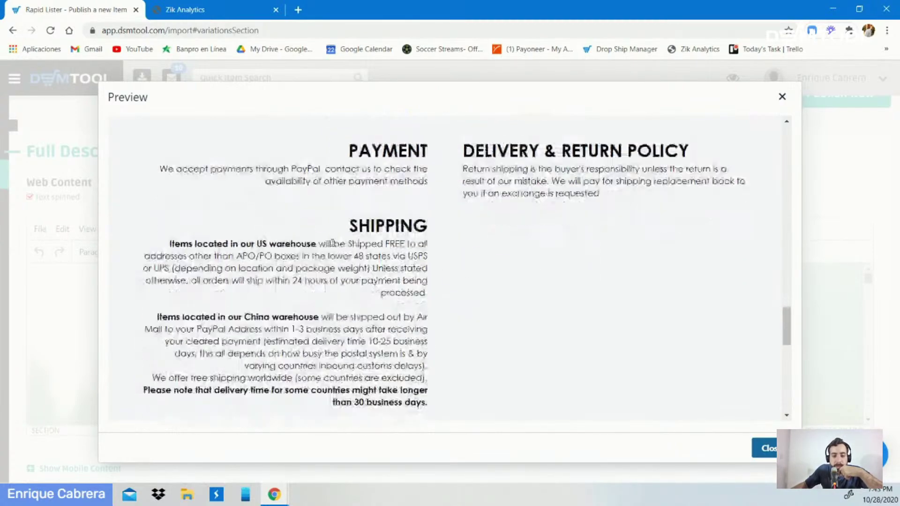
scroll(373, 313, up, 10)
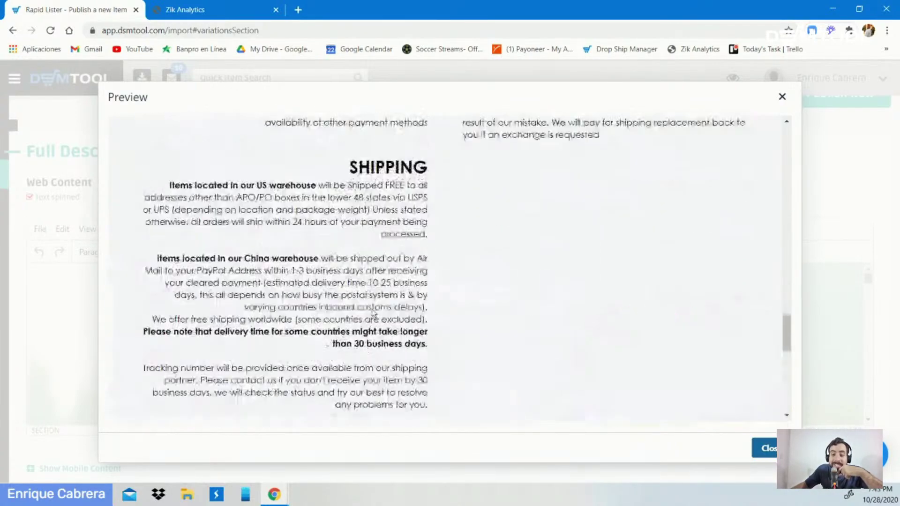
scroll(725, 152, up, 8)
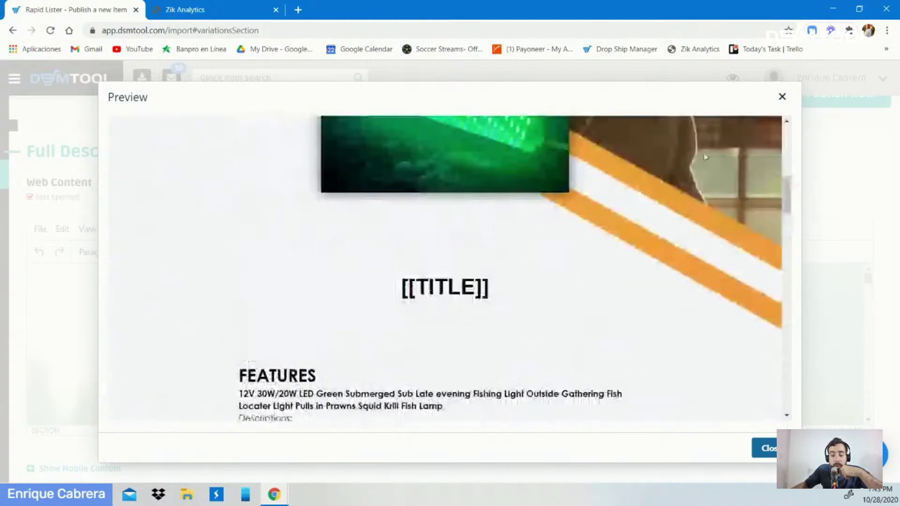
scroll(582, 123, up, 5)
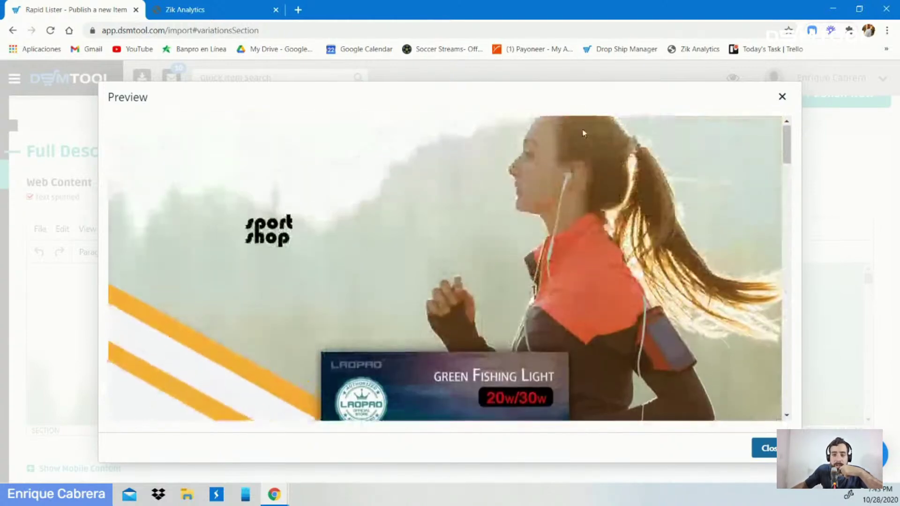
click(782, 97)
scroll(613, 159, up, 15)
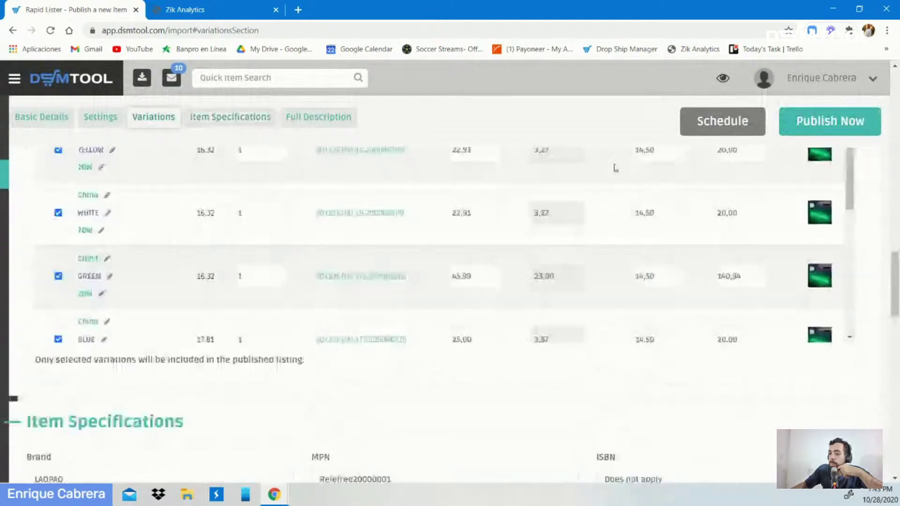
scroll(617, 171, up, 10)
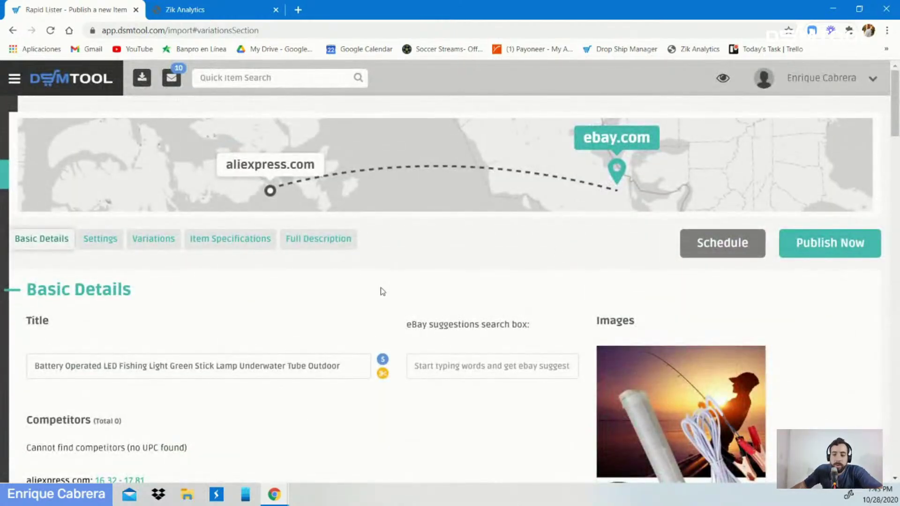
scroll(613, 261, down, 1)
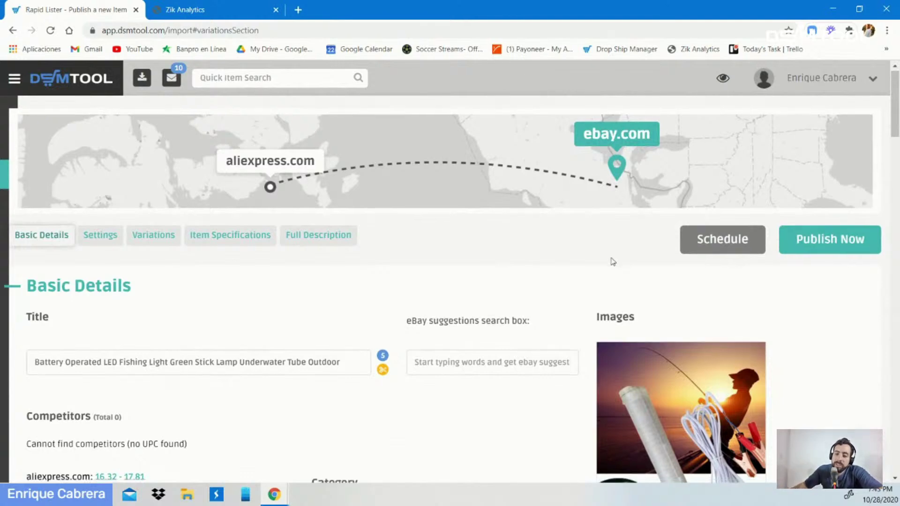